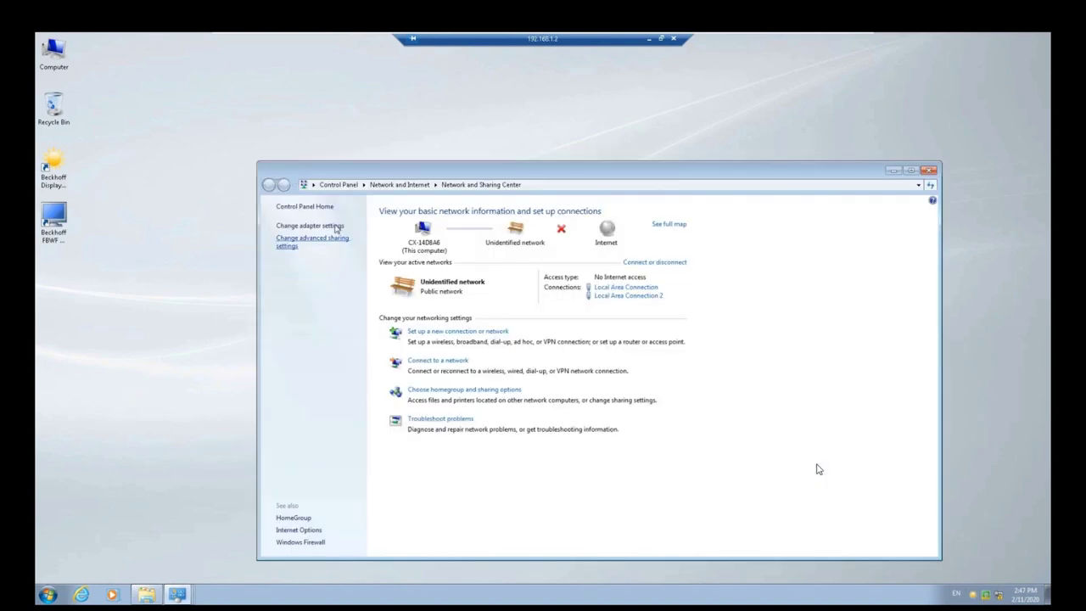
click(331, 223)
click(339, 228)
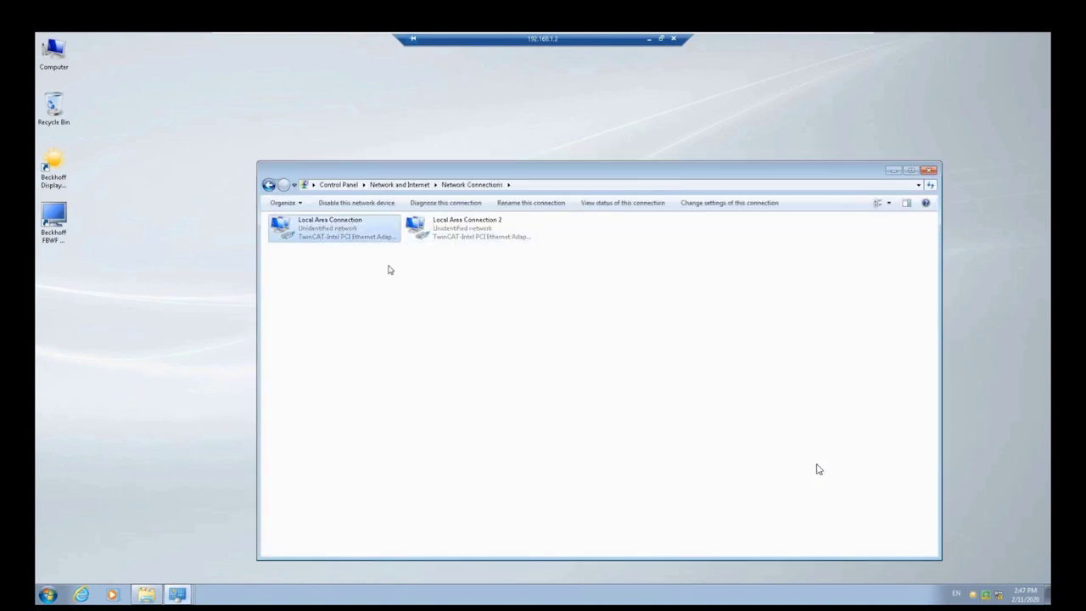
double_click(330, 234)
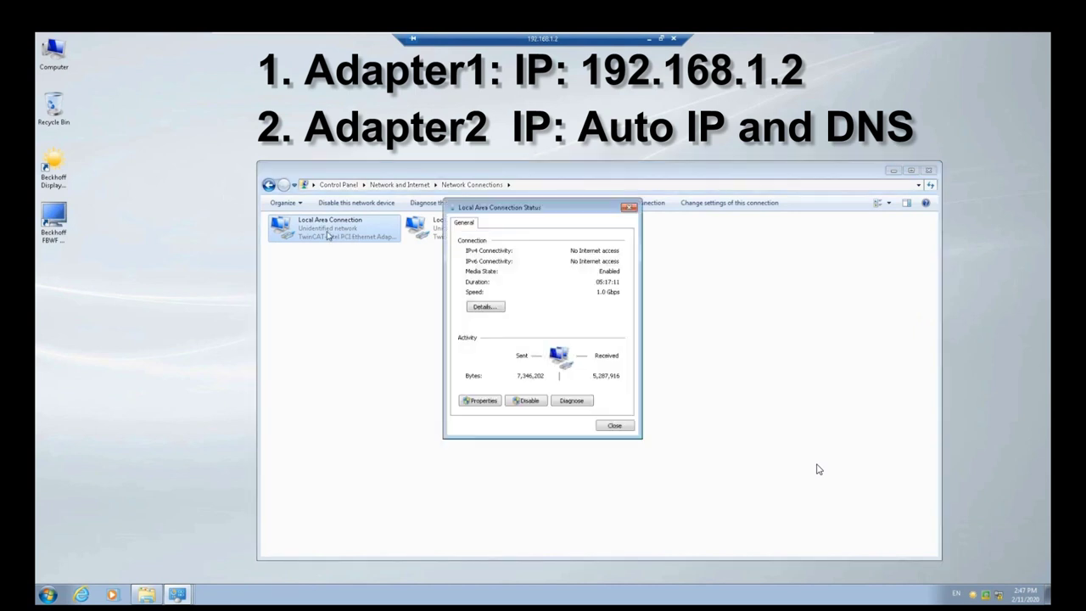
drag(509, 207, 473, 264)
click(445, 458)
click(517, 411)
double_click(518, 411)
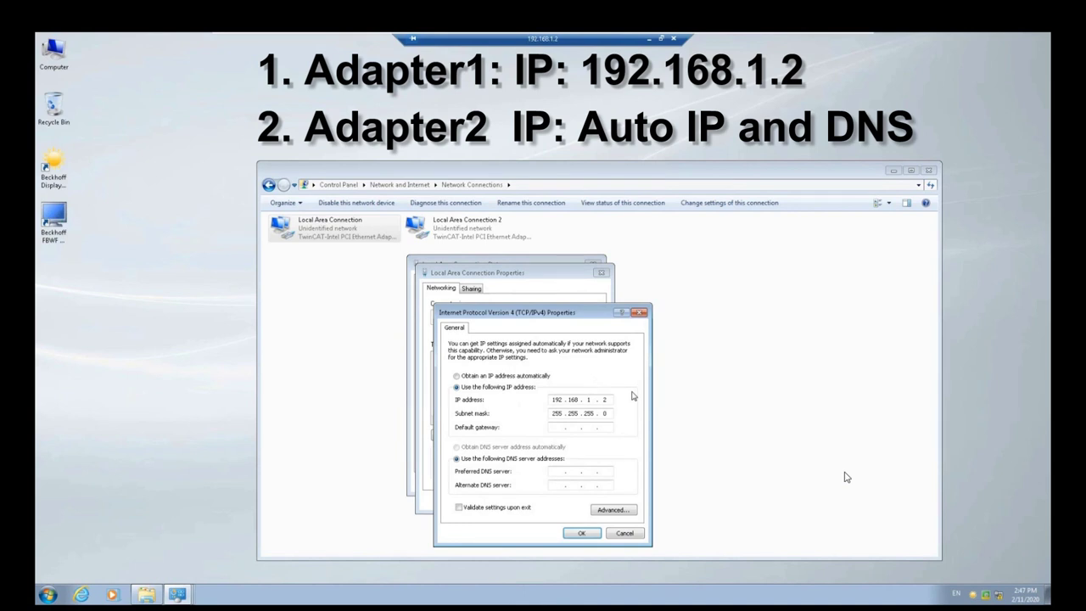
click(639, 312)
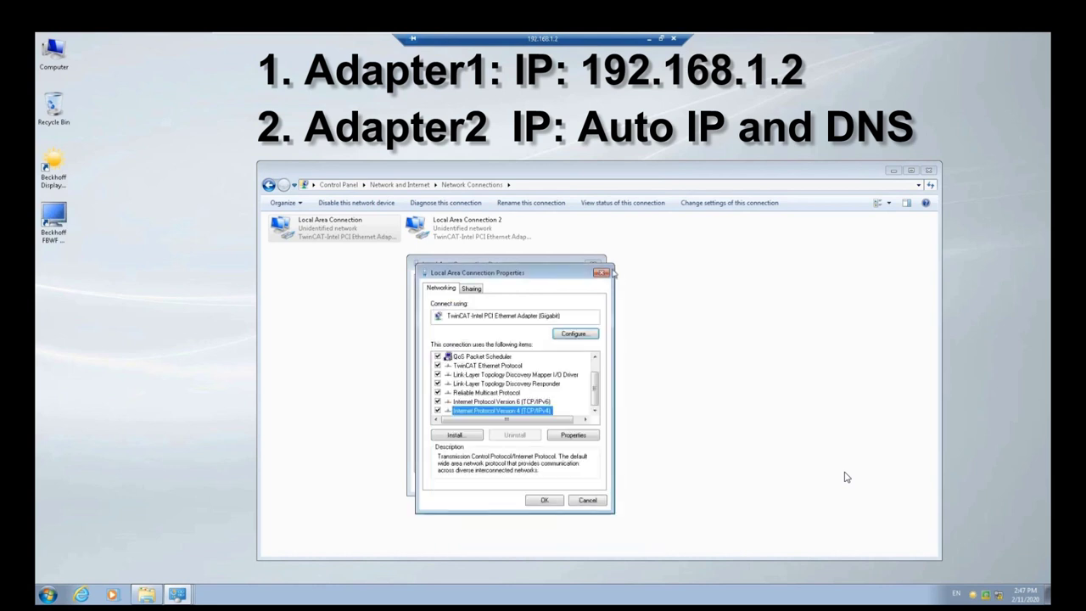
click(606, 273)
click(594, 263)
double_click(490, 231)
click(496, 400)
scroll(560, 352, down, 2)
click(570, 354)
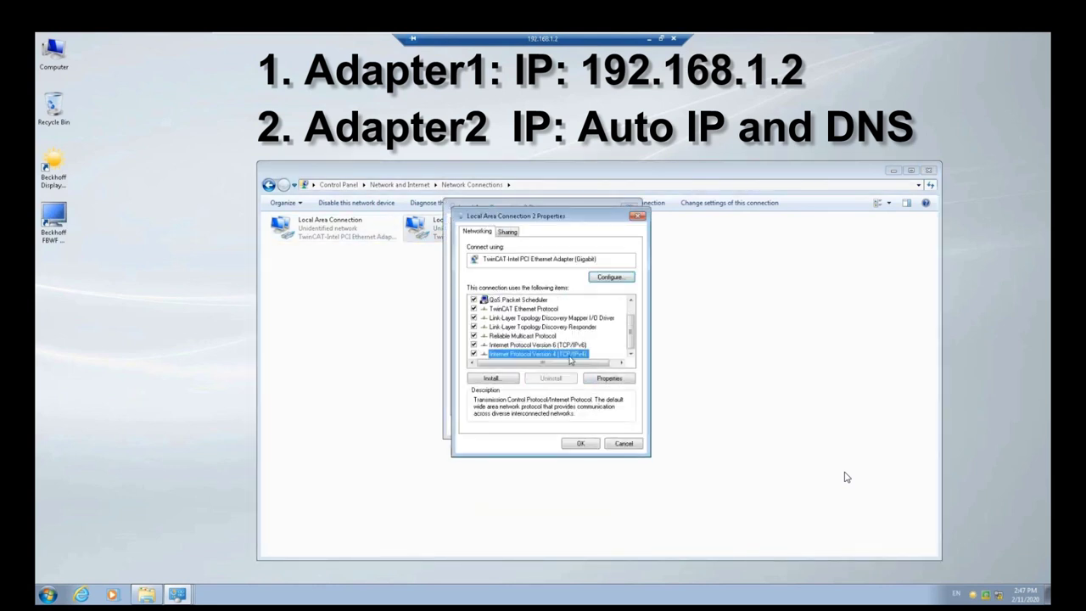
double_click(570, 355)
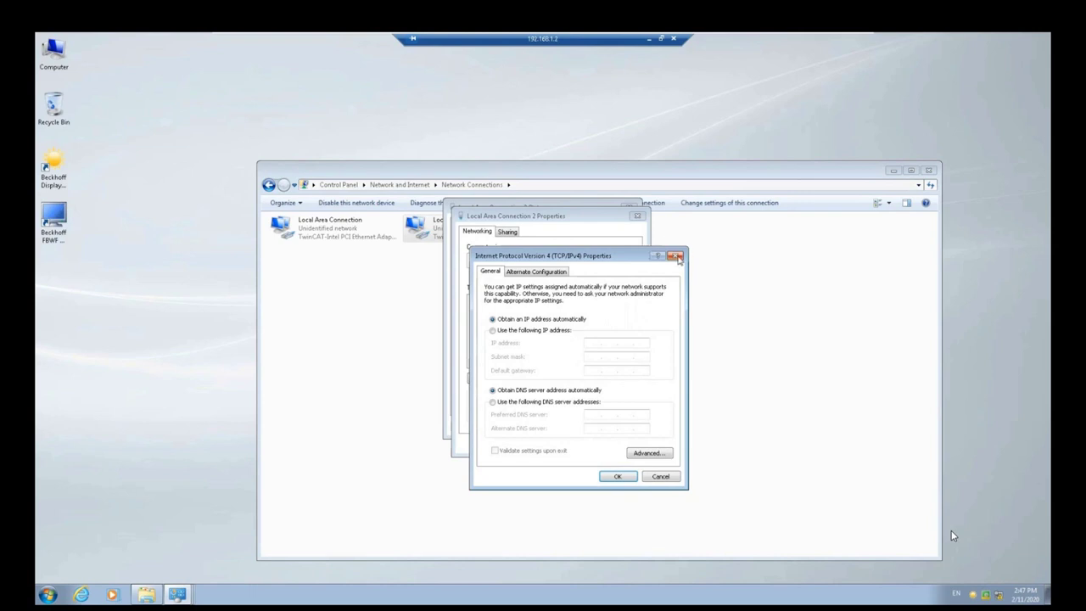
click(676, 255)
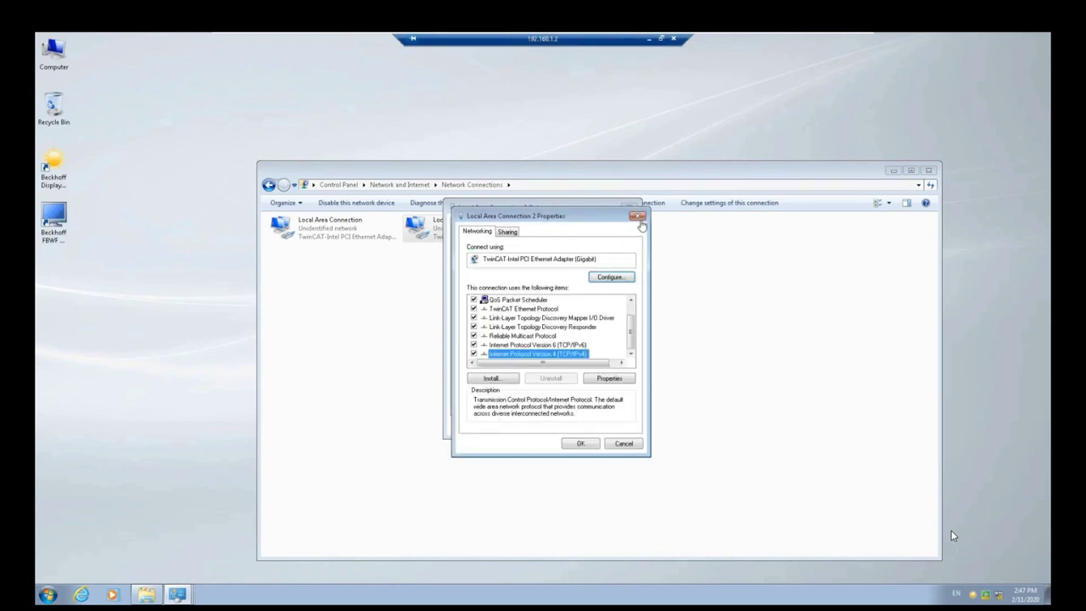
click(637, 215)
click(629, 208)
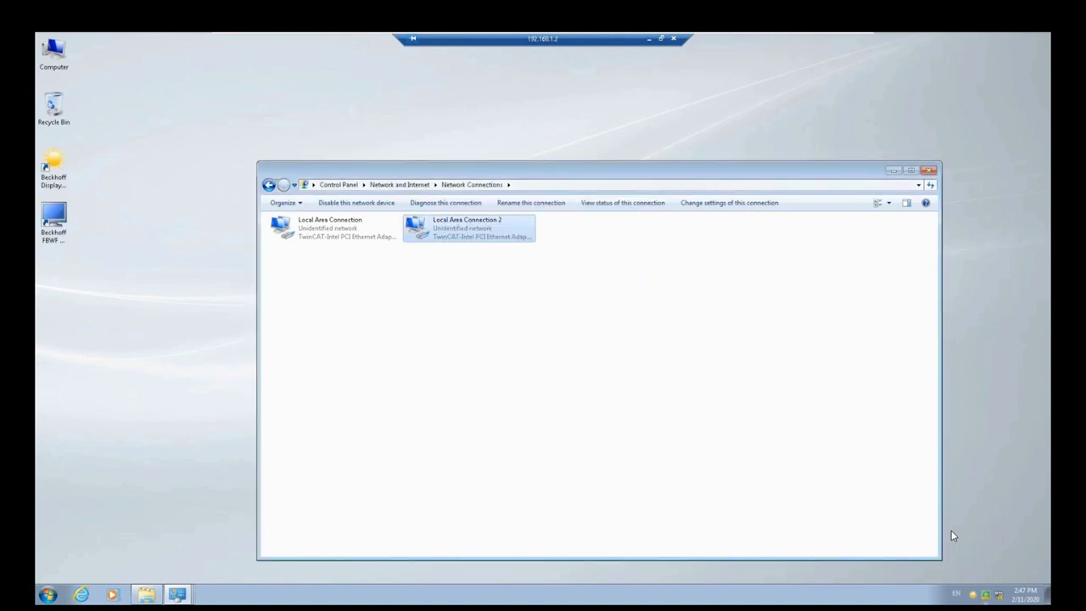
click(998, 594)
Open the Windows Firewall page from the Network and Sharing Center.
click(998, 574)
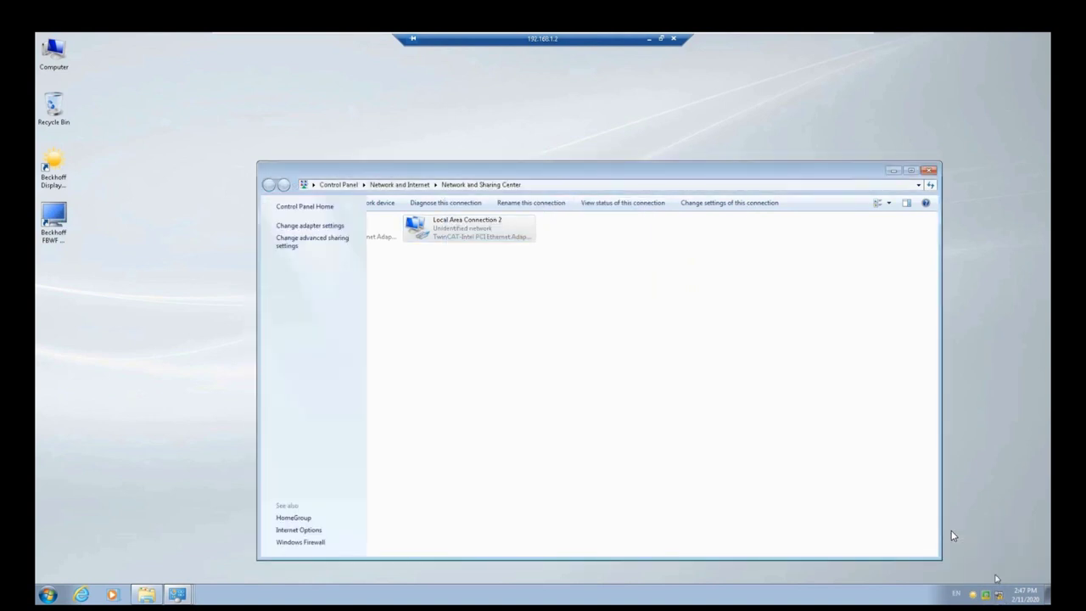
click(300, 541)
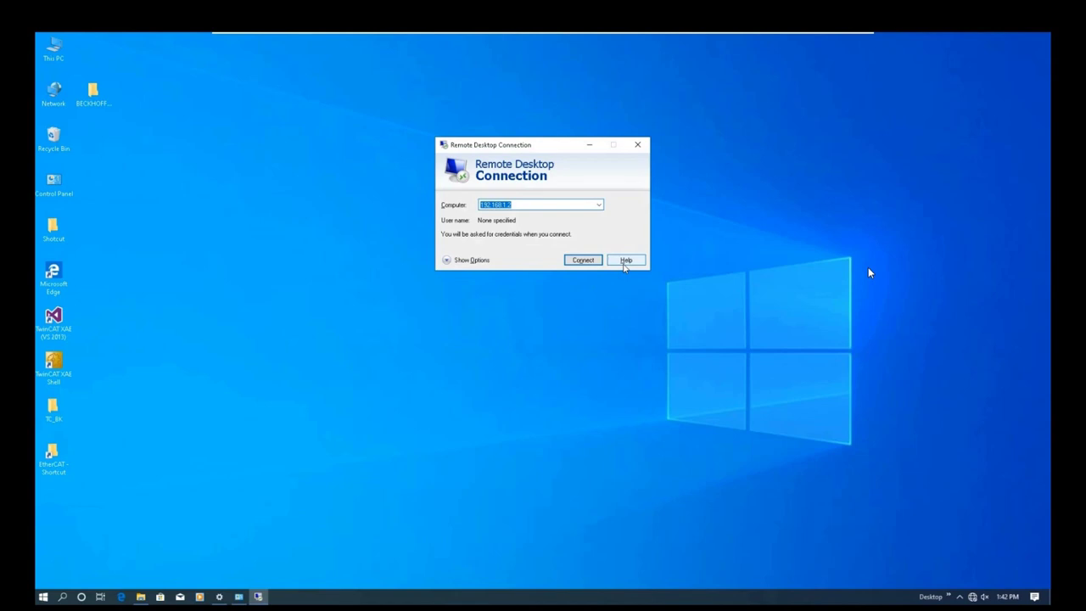
Close the Remote Desktop Connection dialog and launch Command Prompt via Windows search.
key(Escape)
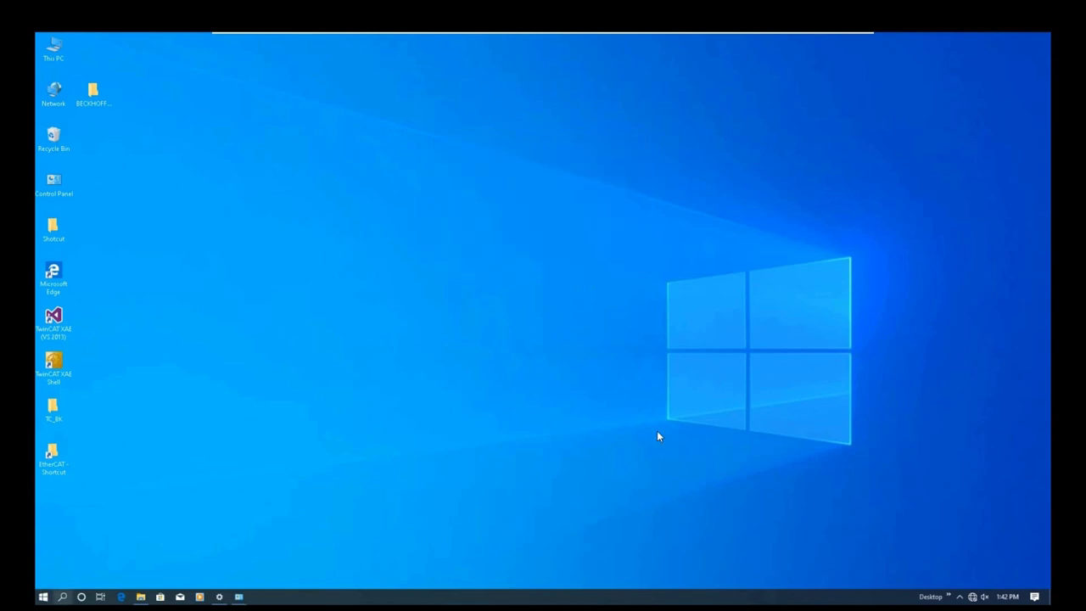
key(super+s)
text(cmd)
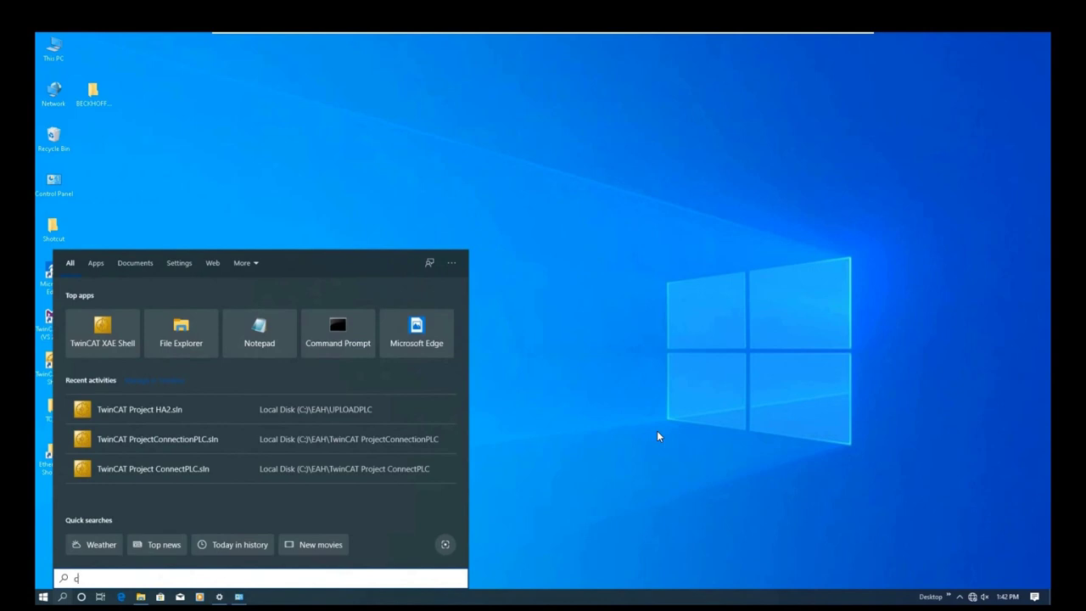
key(Return)
Run a continuous ping 192.168.1.2 -t, watch it time out, then stop it with Ctrl+C.
text(p)
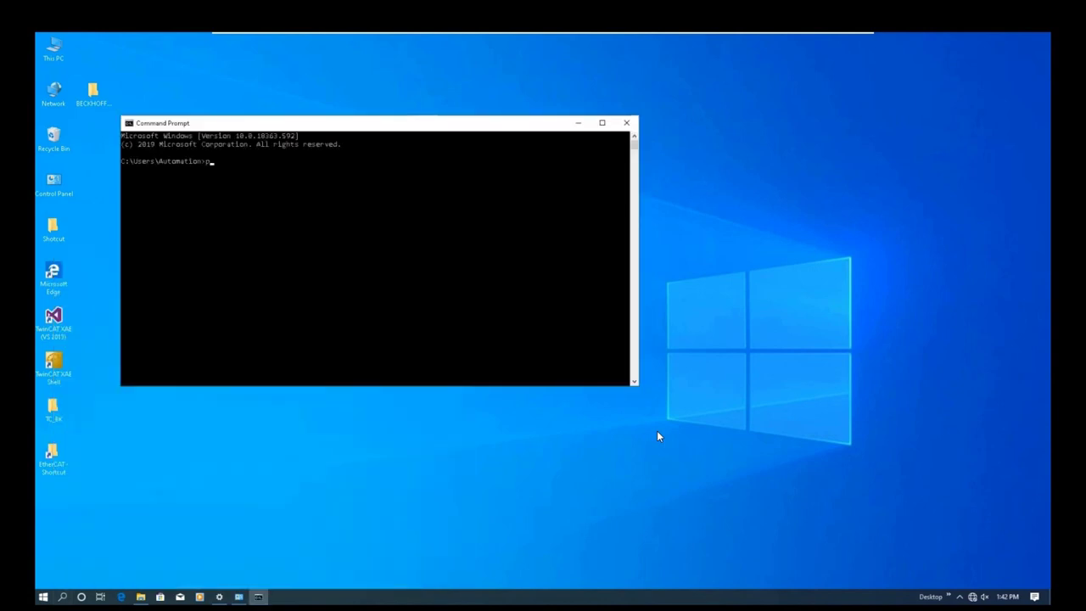
text(ing 192.168.1.2 -t)
key(Return)
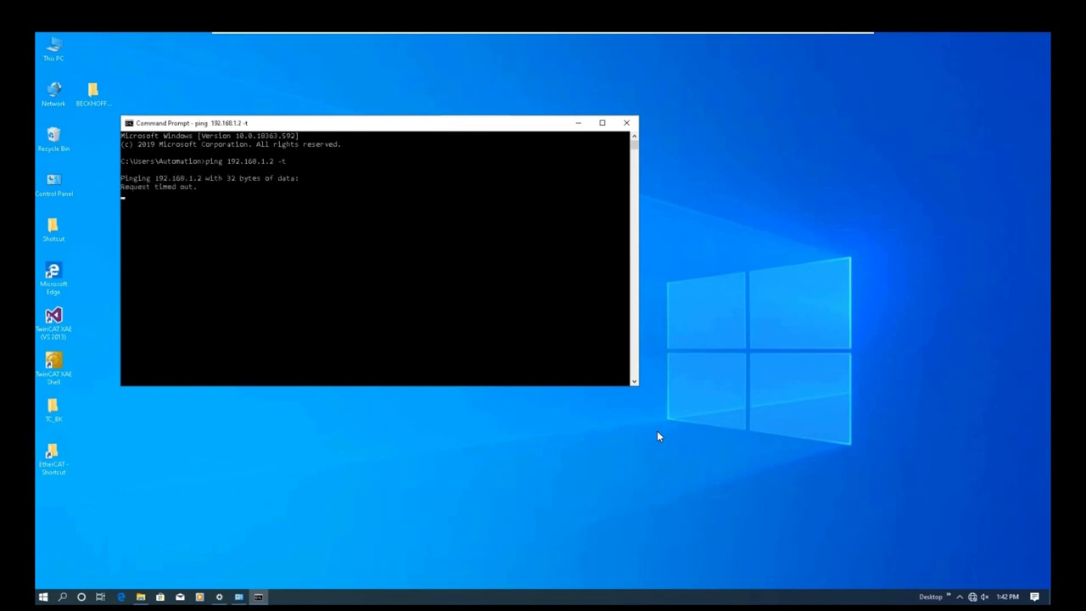
click(314, 273)
key(Escape)
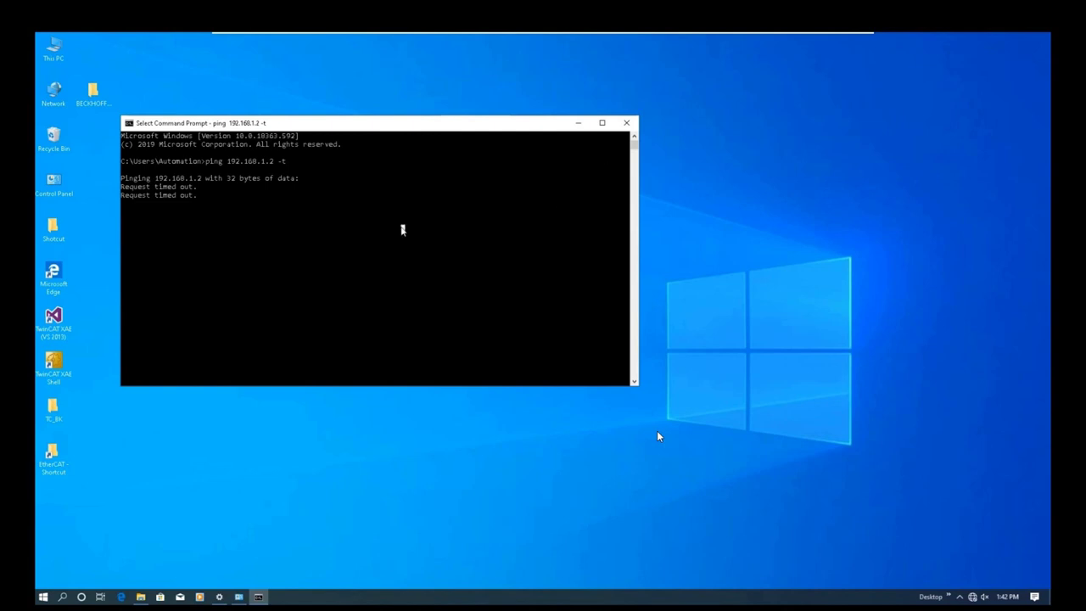
key(Escape)
key(ctrl+c)
key(Return)
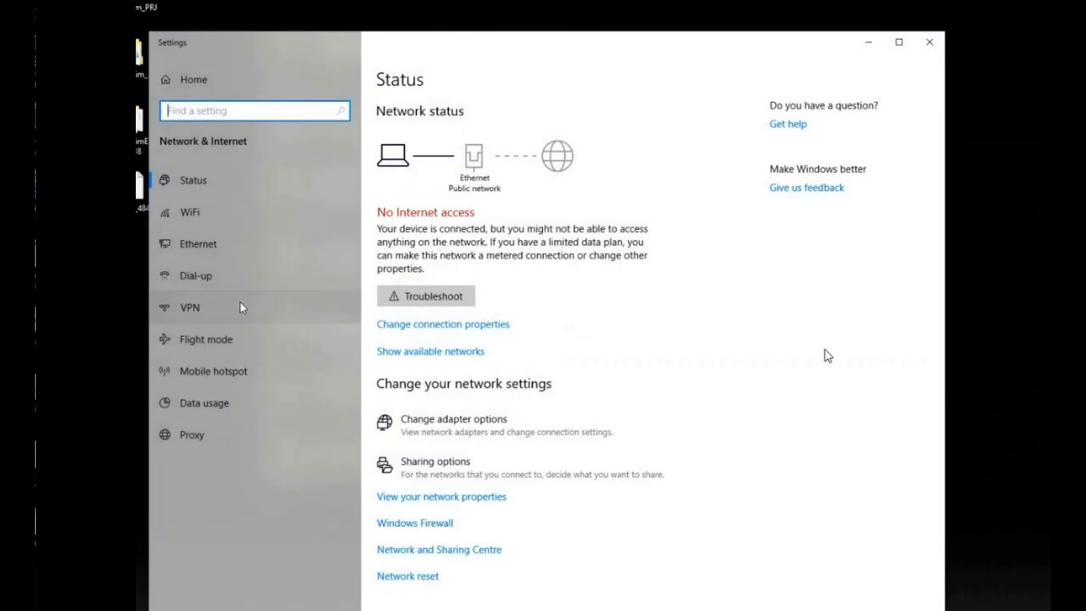
Open the laptop Ethernet adapter's Internet Protocol Version 4 settings via Change adapter options.
click(235, 251)
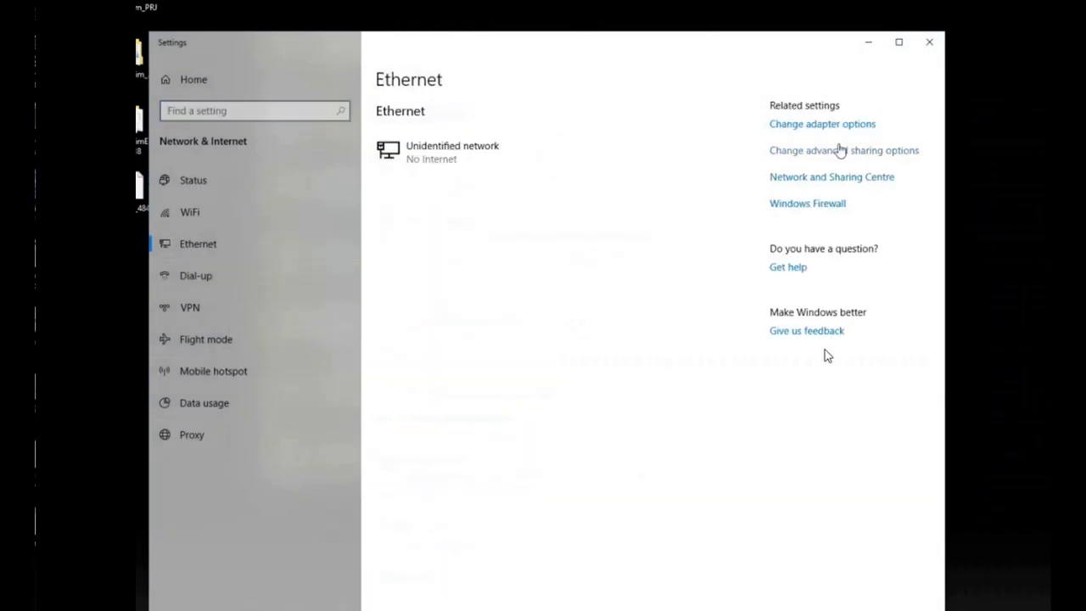
click(825, 124)
double_click(398, 174)
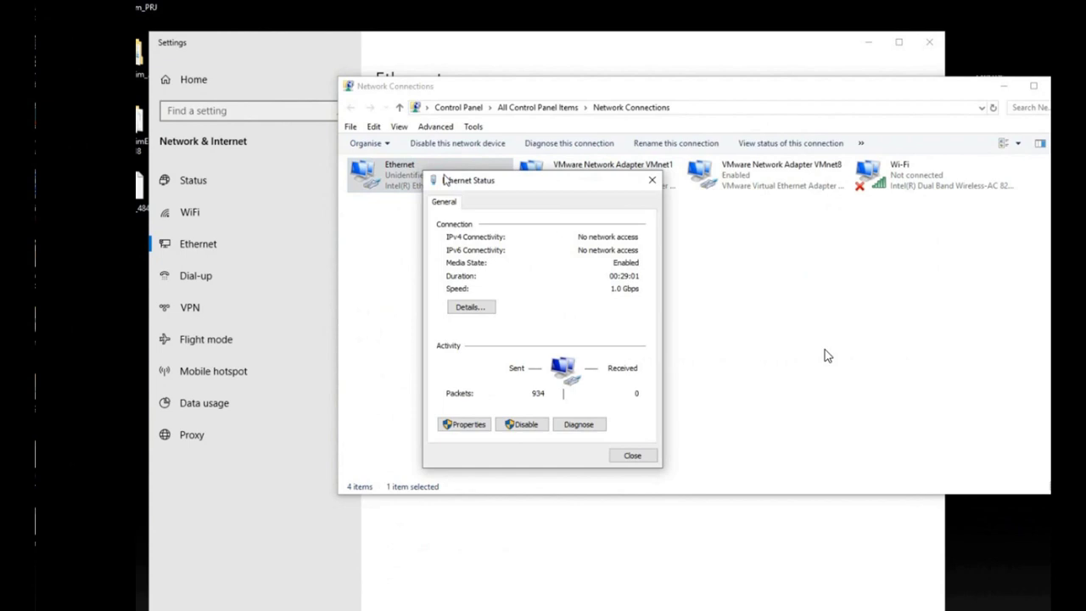
click(466, 424)
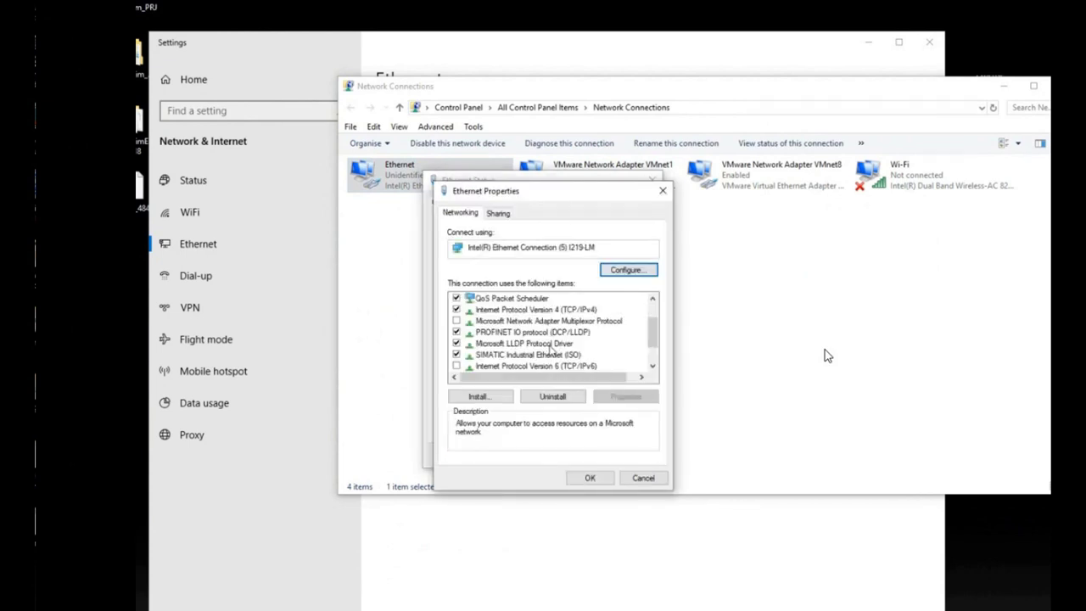
double_click(543, 310)
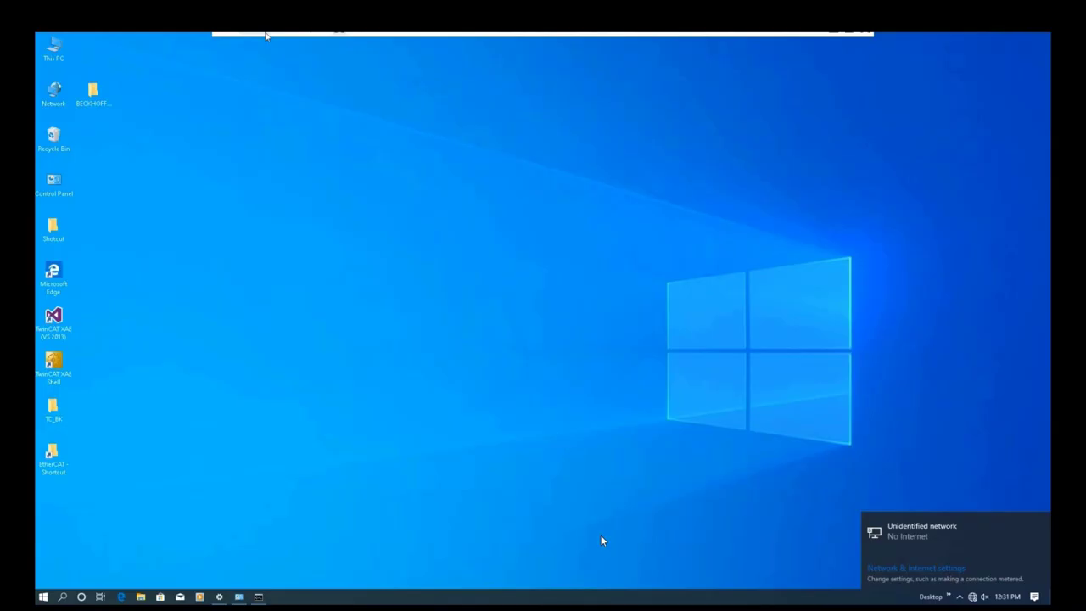
Bridge the VM's network adapter to the Intel(R) Ethernet Connection (5) I219-LM and close its settings.
click(253, 39)
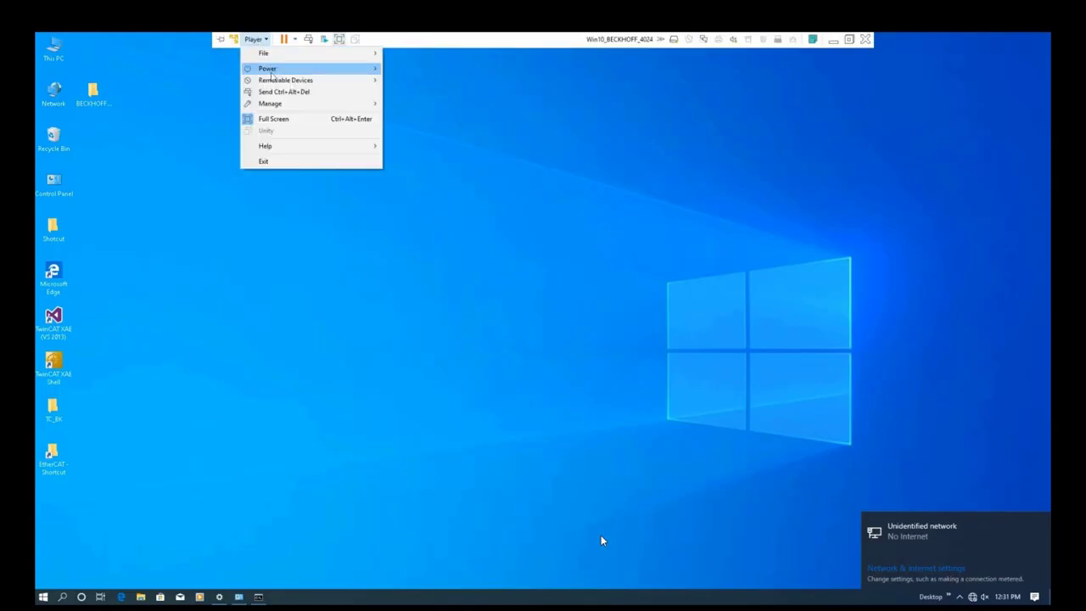
mouse_move(276, 82)
mouse_move(433, 95)
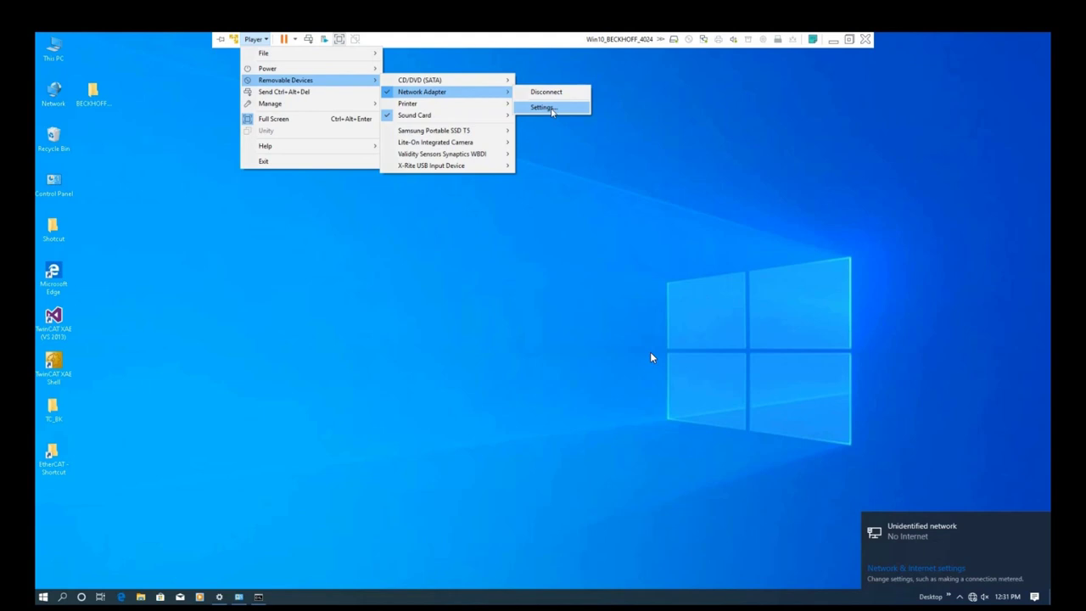
click(543, 107)
click(679, 251)
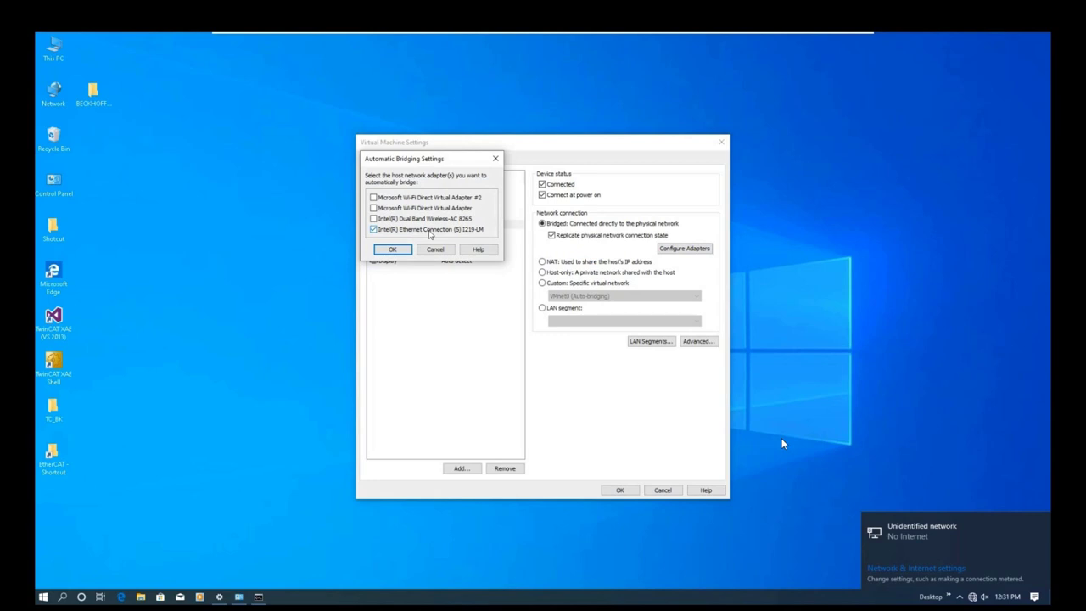
click(393, 249)
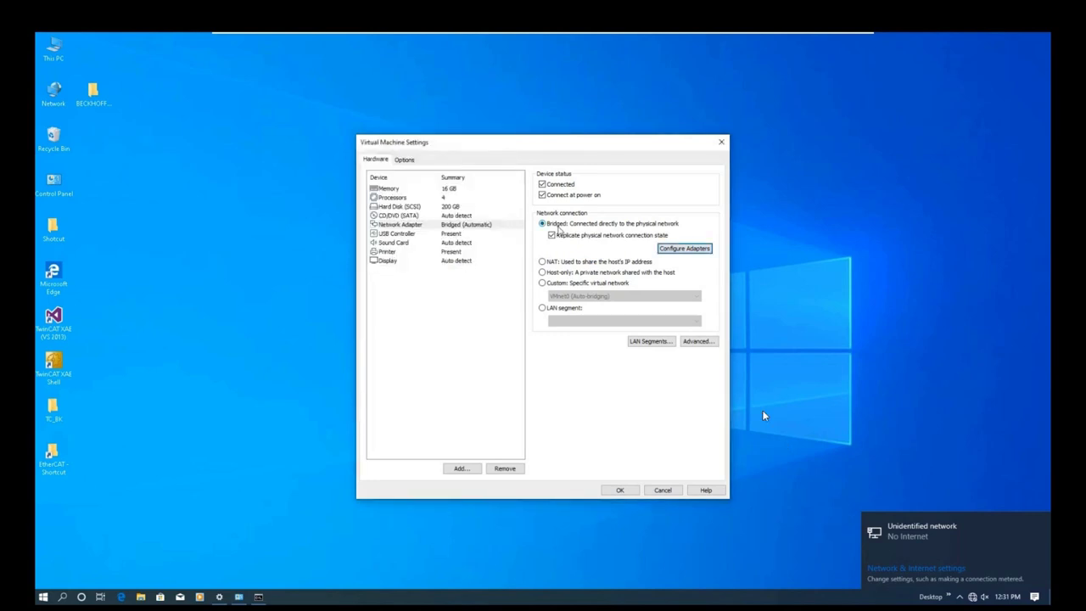
click(620, 490)
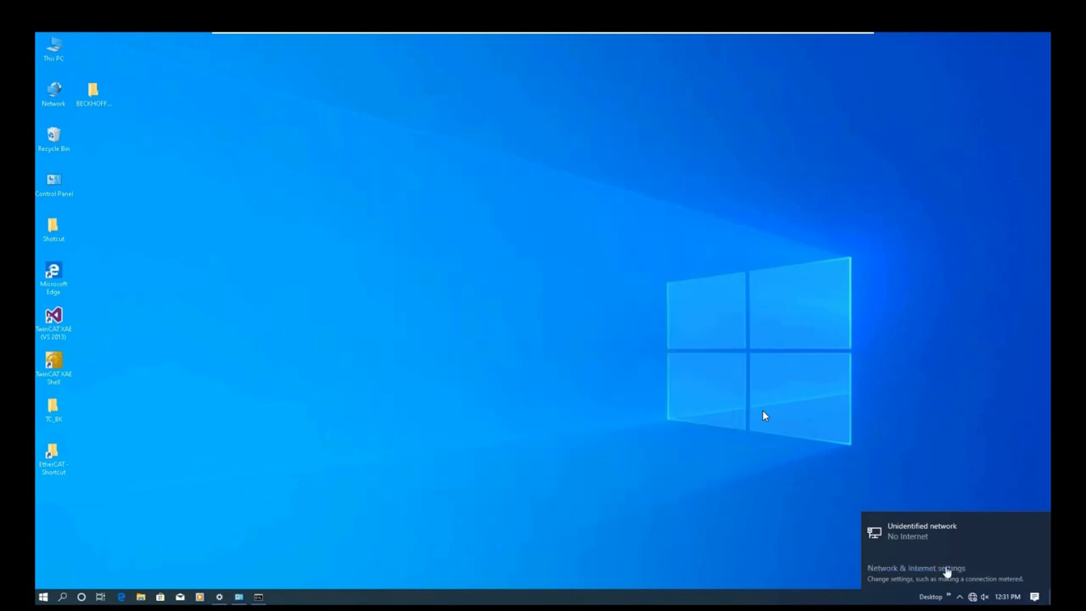
click(942, 568)
Inspect the Local Area Connection's IPv4 settings, then close them and its properties.
click(161, 195)
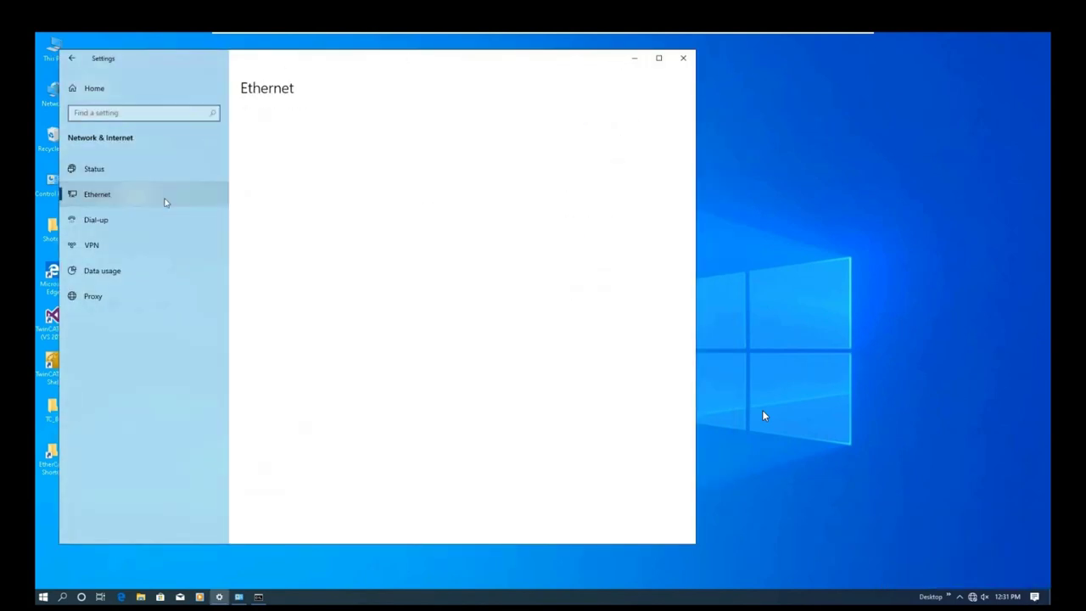
click(582, 125)
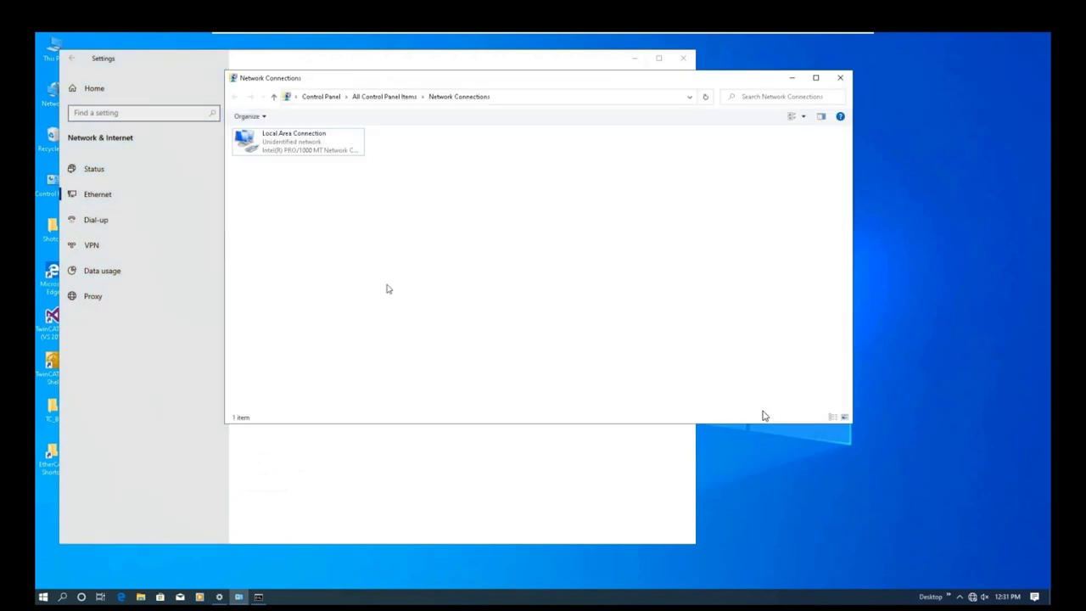
double_click(257, 137)
click(480, 399)
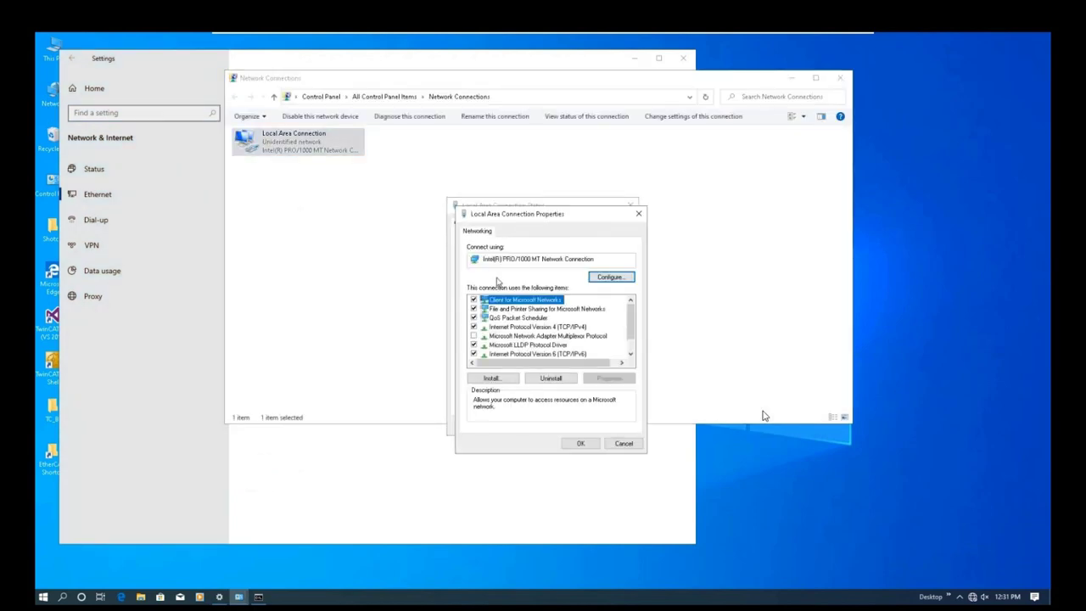
double_click(547, 328)
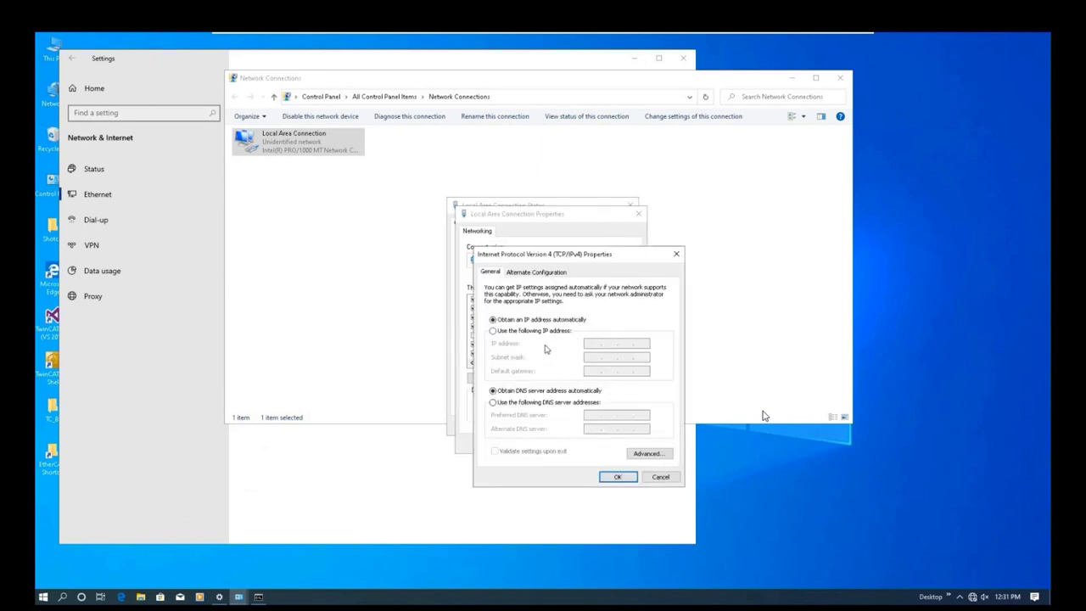
click(676, 254)
click(641, 215)
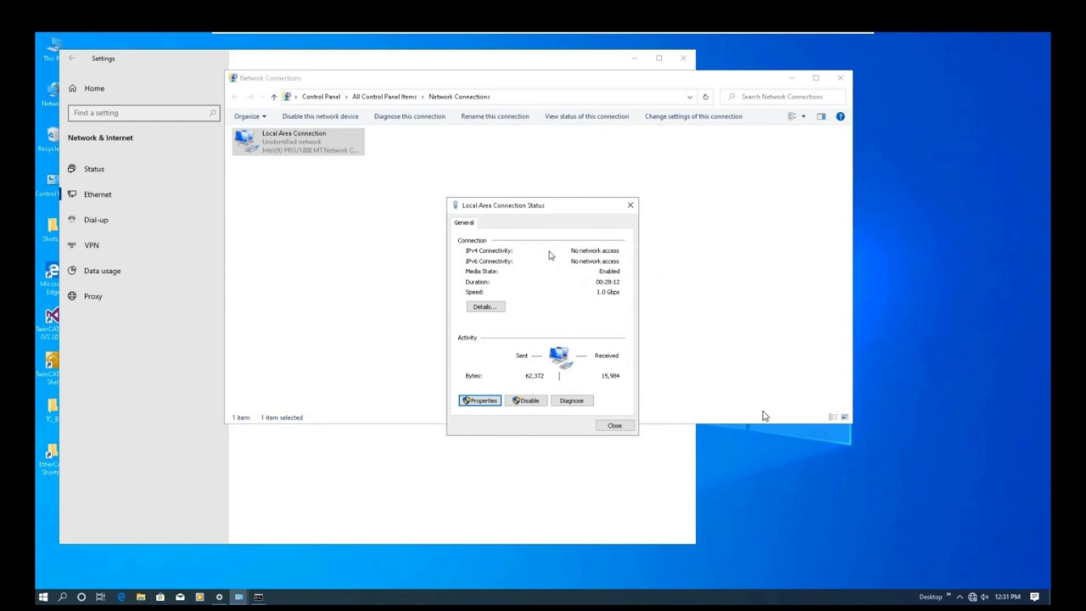
Review the connection details showing 169.254.100.186, close them, and minimize the network windows.
click(483, 309)
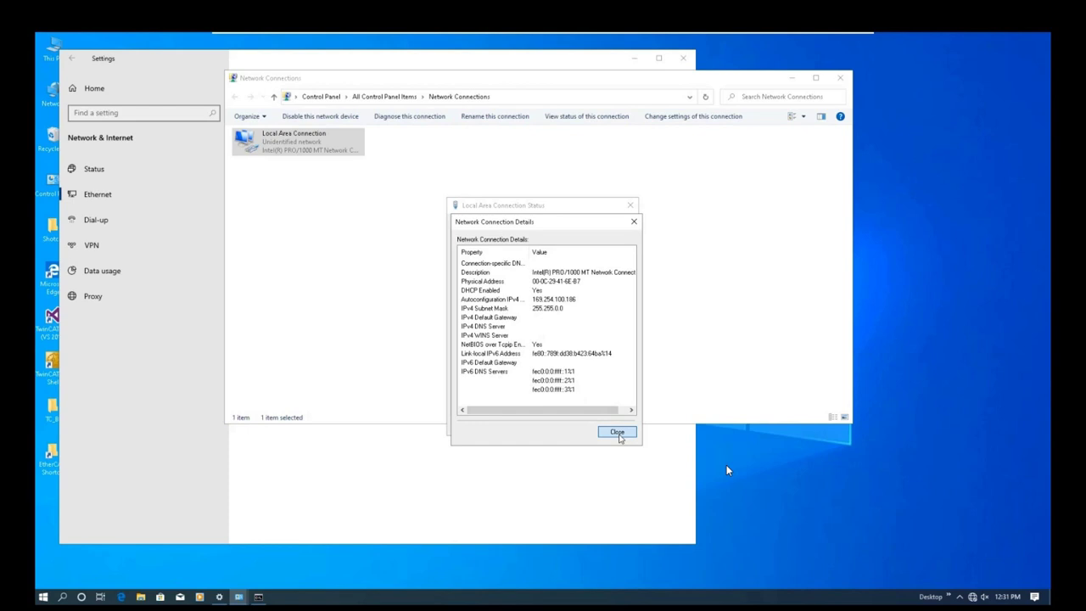
click(617, 432)
click(616, 427)
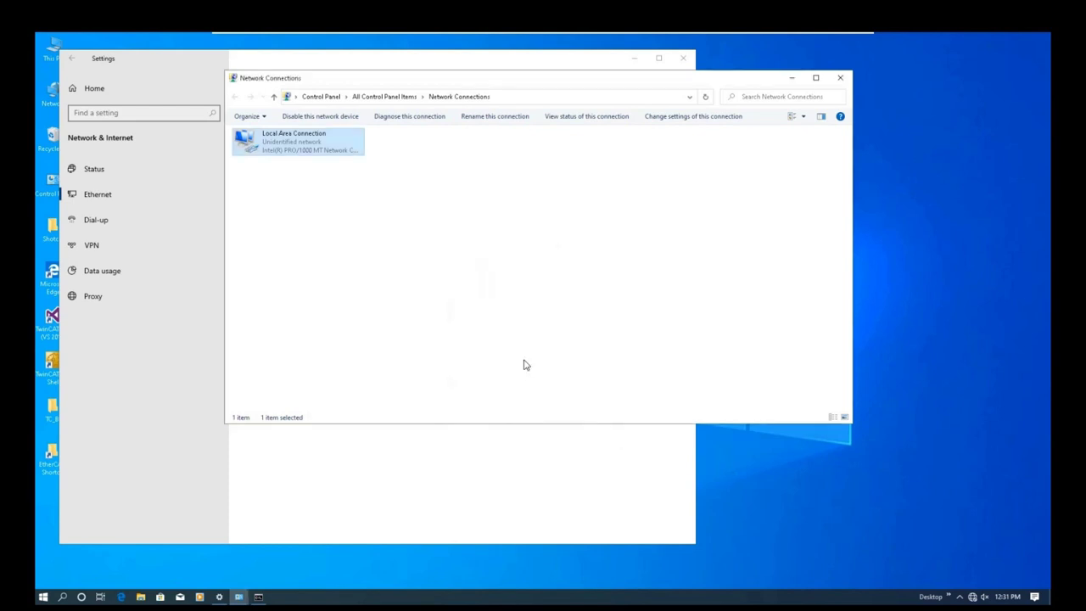
click(794, 79)
click(634, 58)
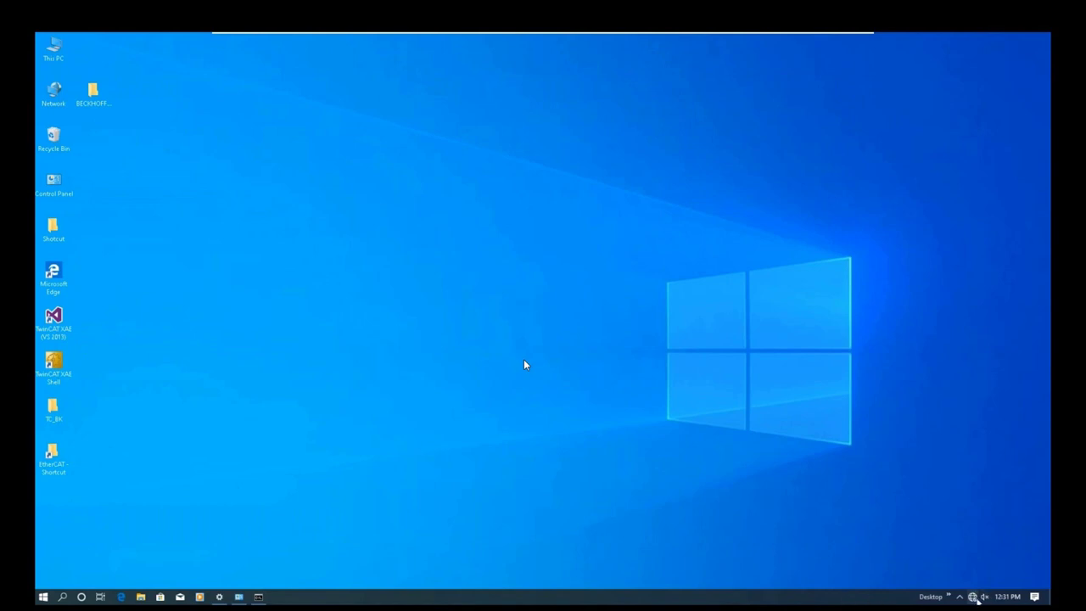
click(960, 596)
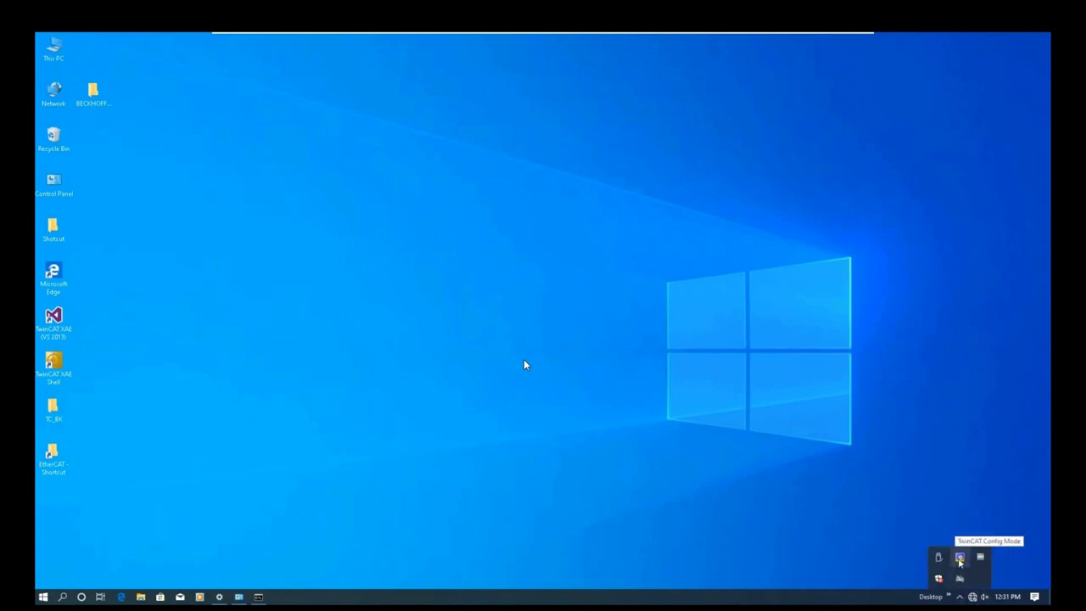
Open TwinCAT Router > Edit Routes from the tray icon and start adding a route.
right_click(960, 560)
mouse_move(976, 537)
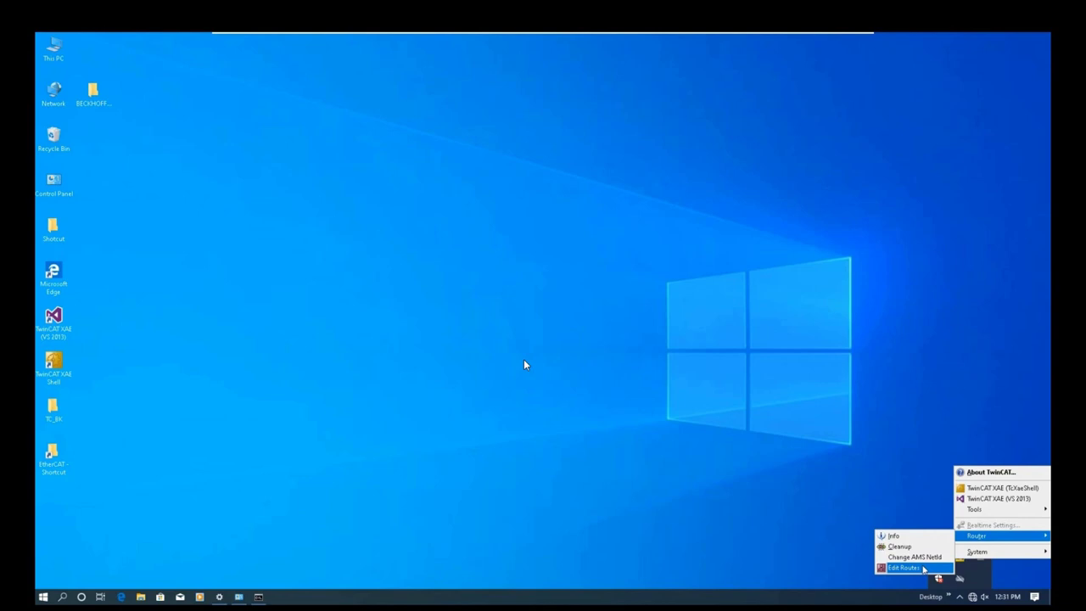
click(923, 569)
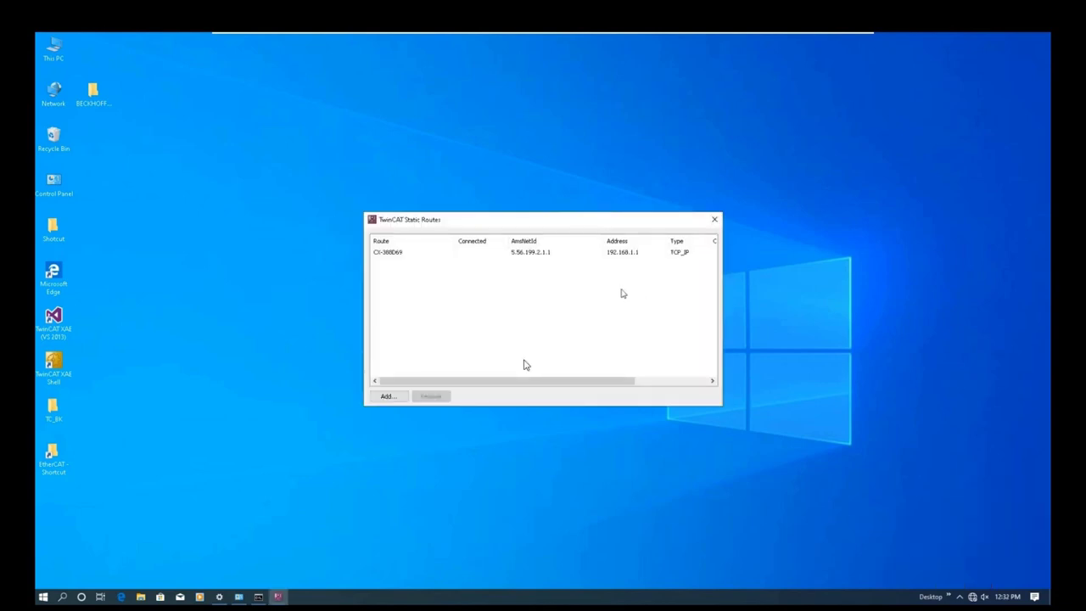
click(388, 396)
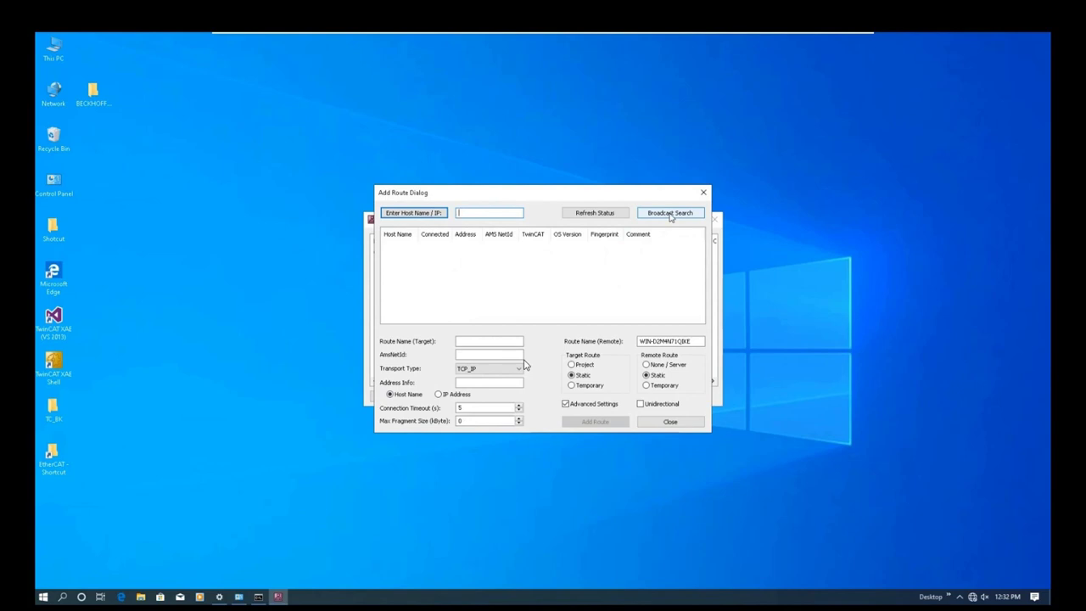
Broadcast-search by IP address and select controller CX-14D8A6 at 169.254.38.247.
click(441, 395)
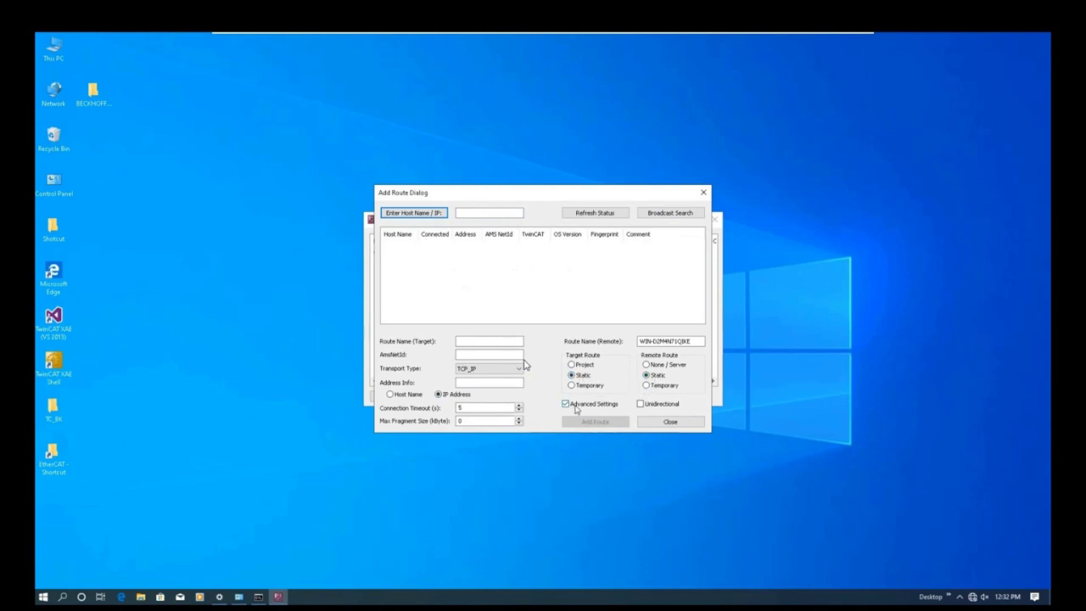
click(577, 408)
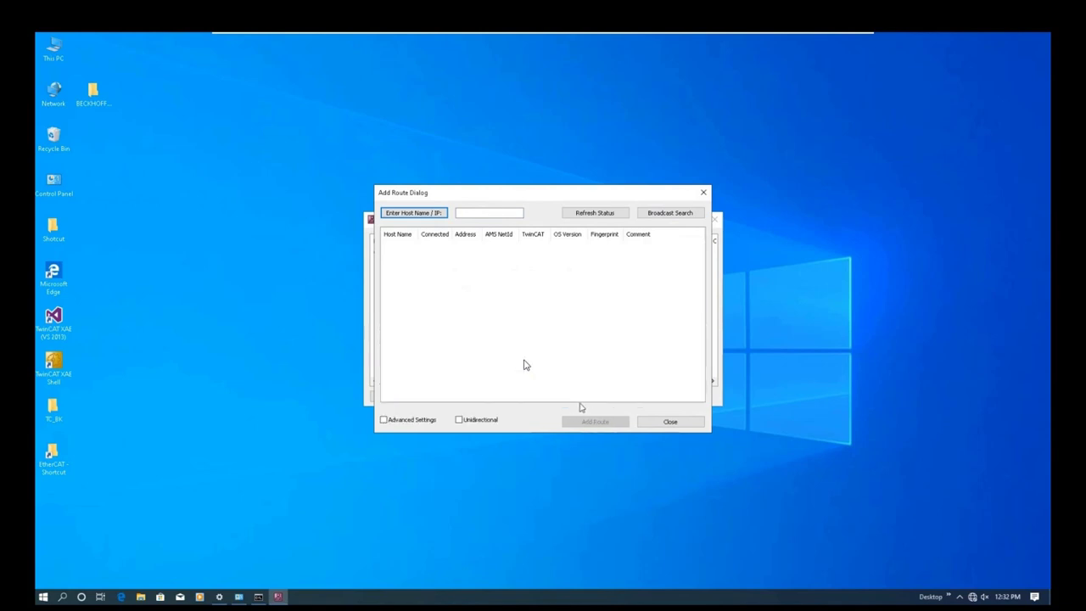
click(412, 421)
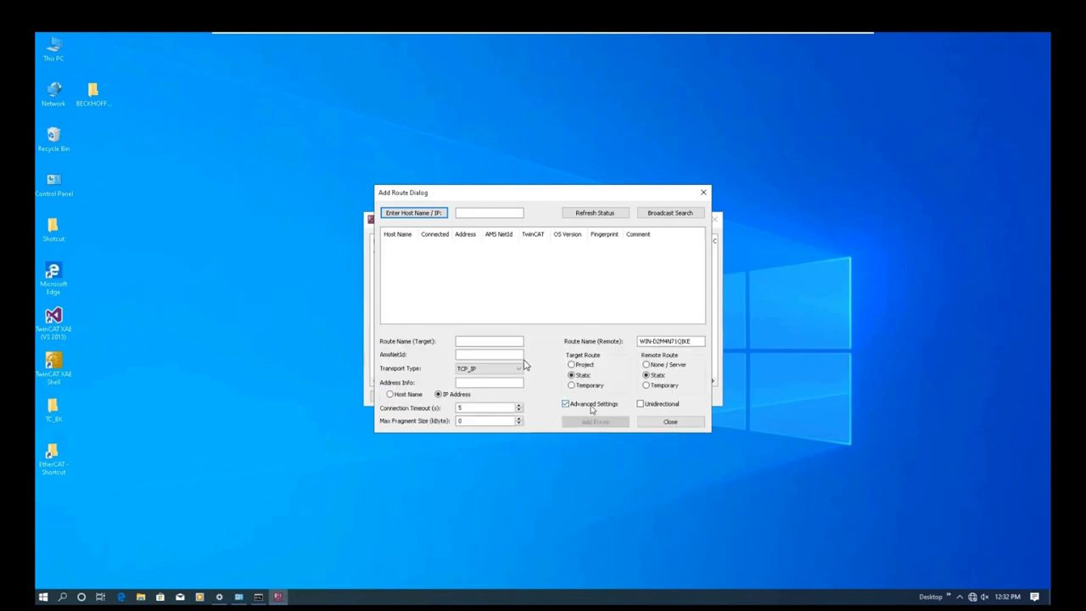
click(679, 213)
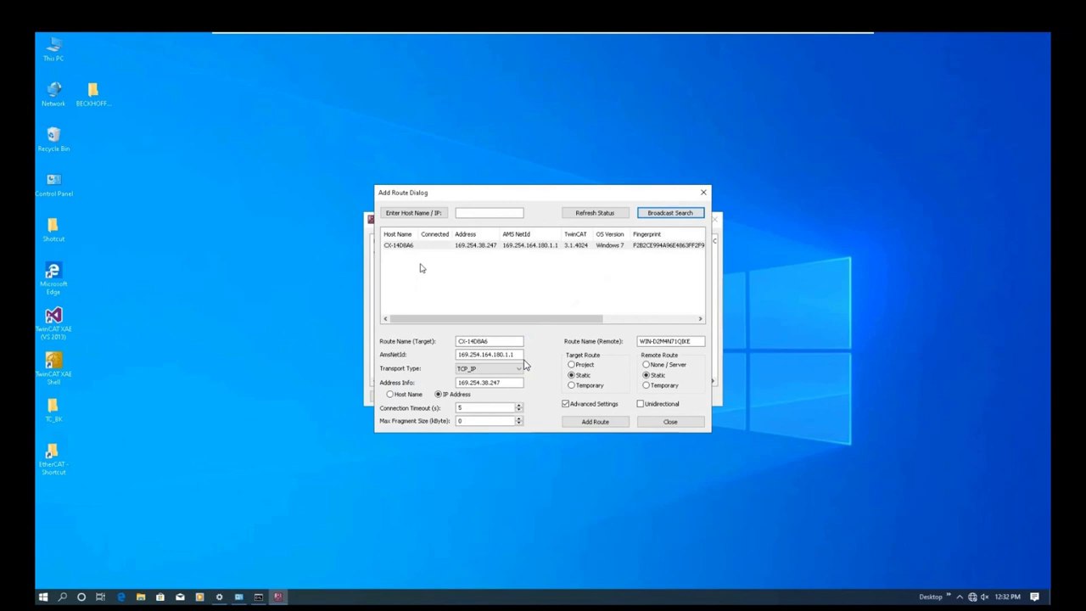
click(517, 246)
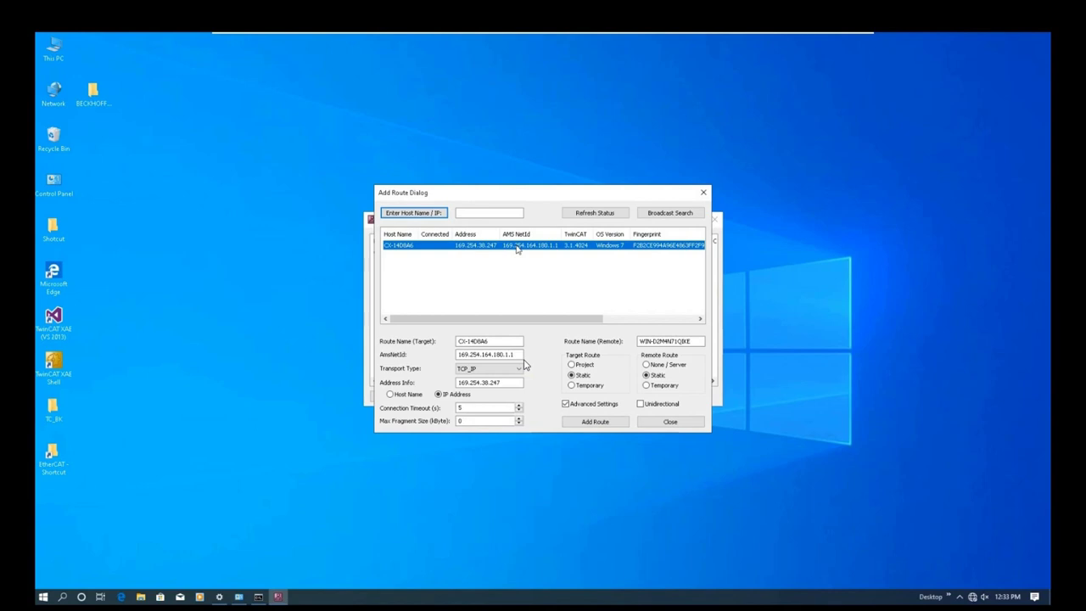
Add the route with Secure ADS off and the administrator password, then close Static Routes.
click(595, 422)
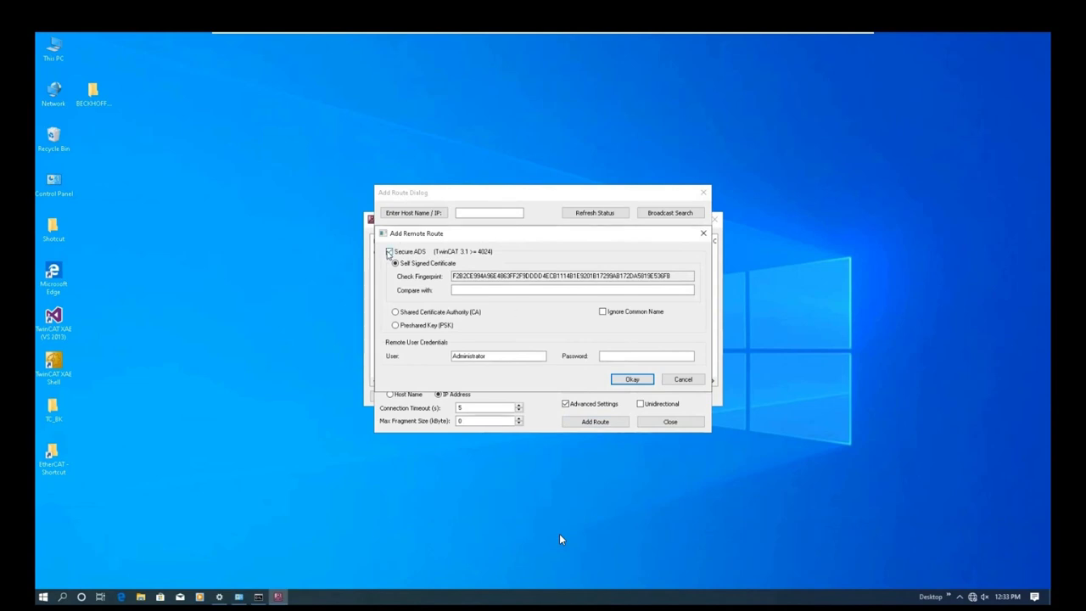
click(390, 252)
key(Tab)
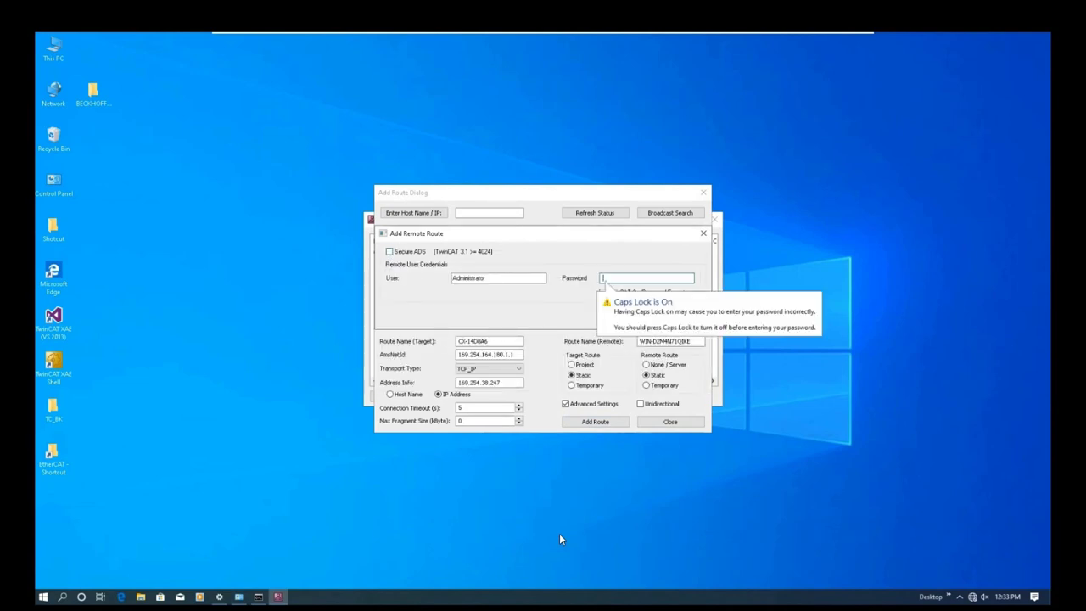
text(1)
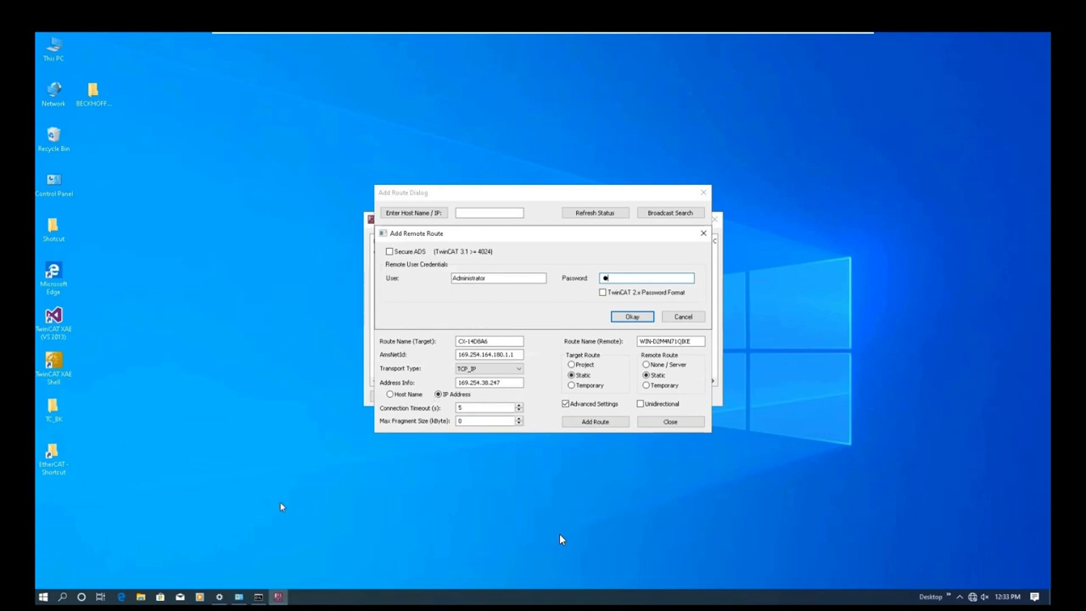
key(alt+Tab)
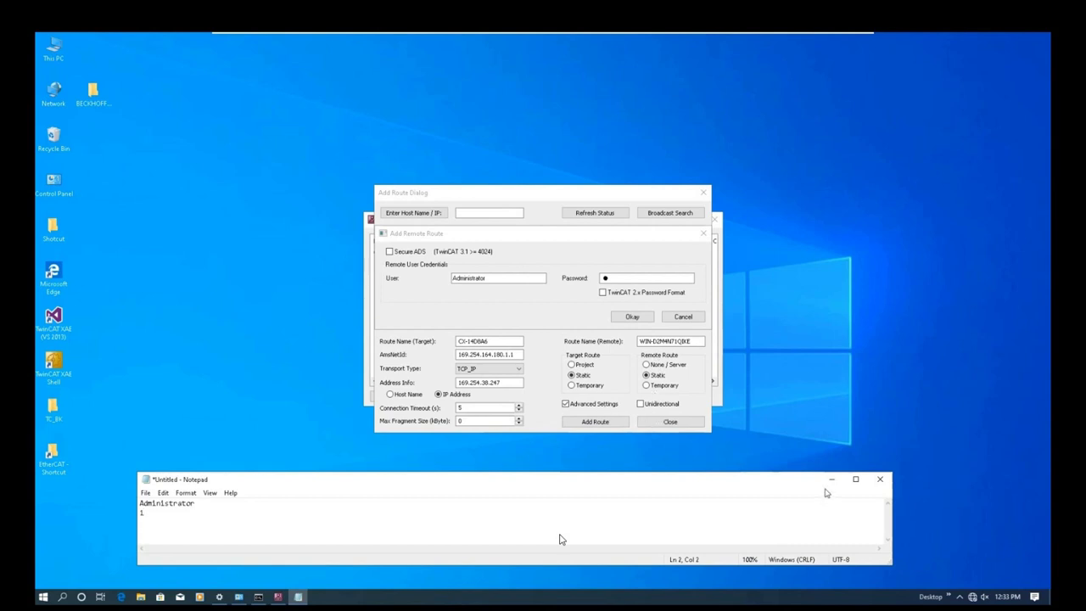
click(586, 247)
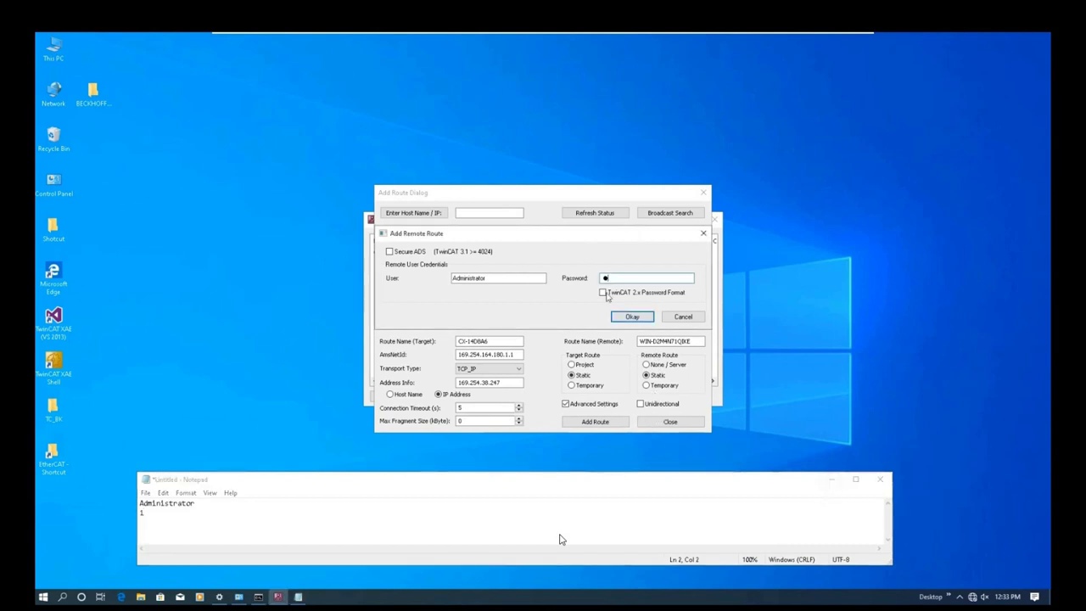
click(632, 317)
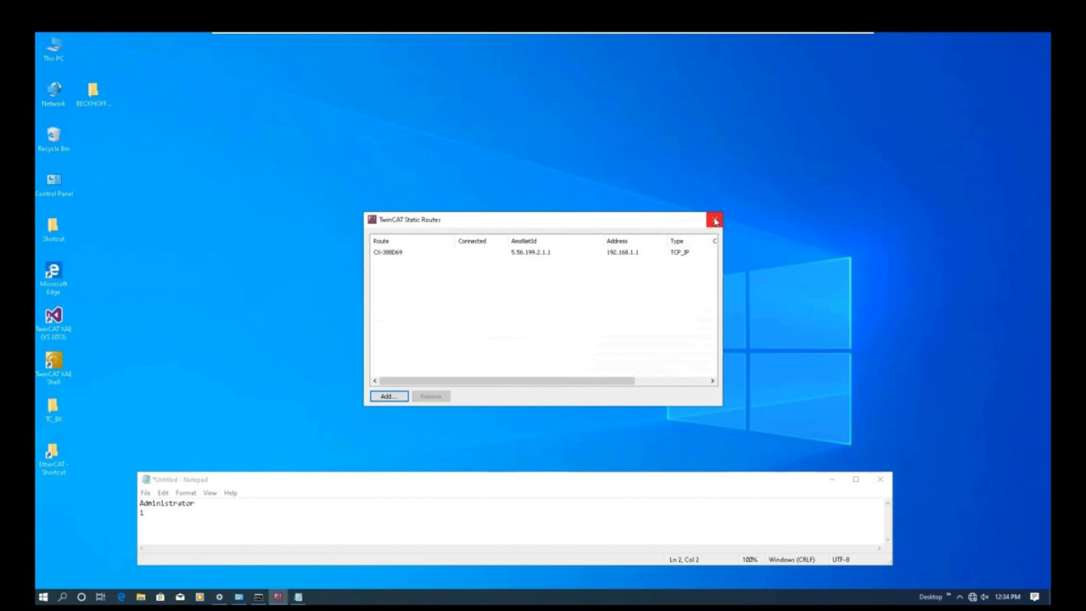
click(716, 221)
Launch TwinCAT XAE Shell as administrator, approving the UAC prompt.
right_click(54, 365)
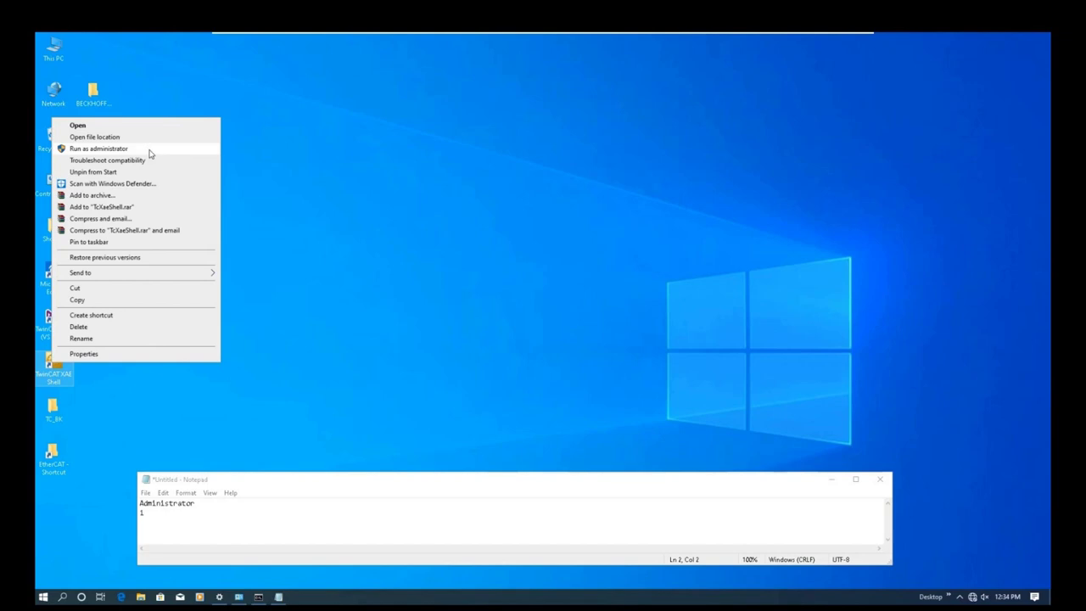
click(150, 151)
click(500, 382)
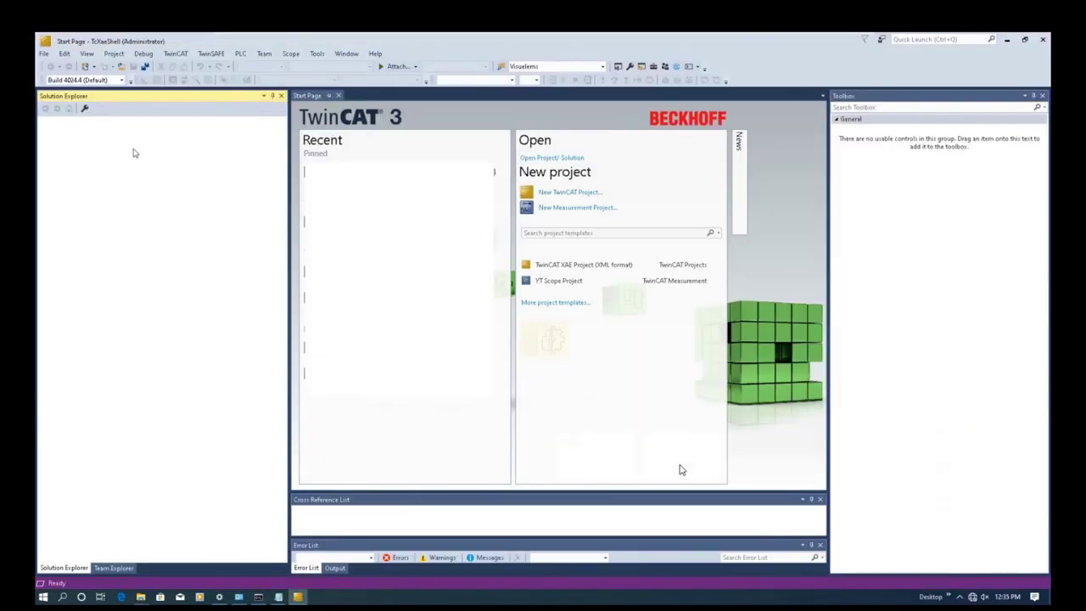
Create a new TwinCAT XAE project named TwinCAT ProjectConnectionPLC.
click(44, 53)
mouse_move(68, 68)
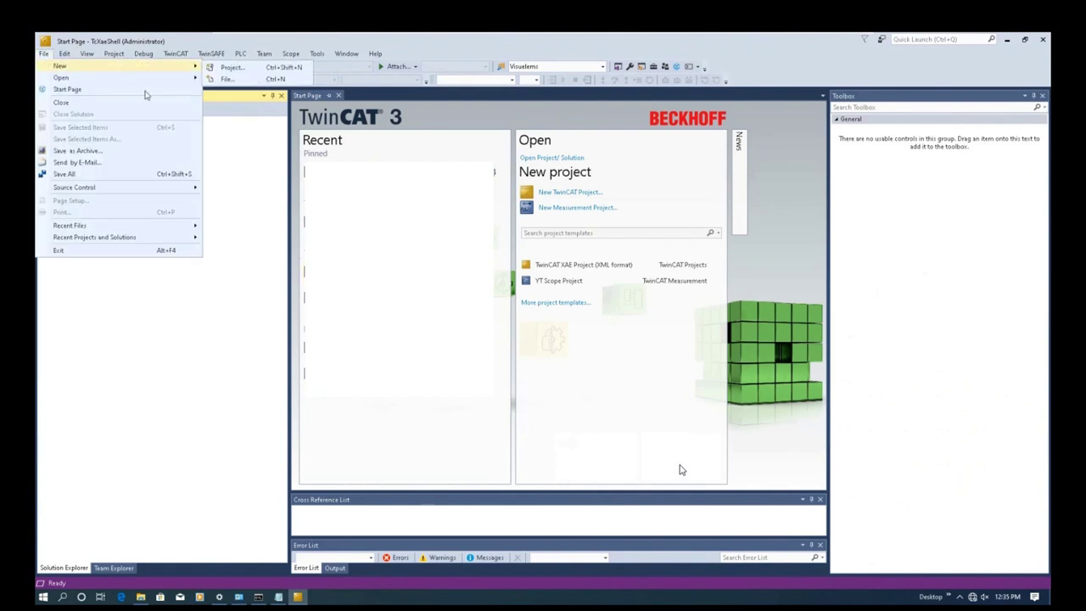
click(285, 71)
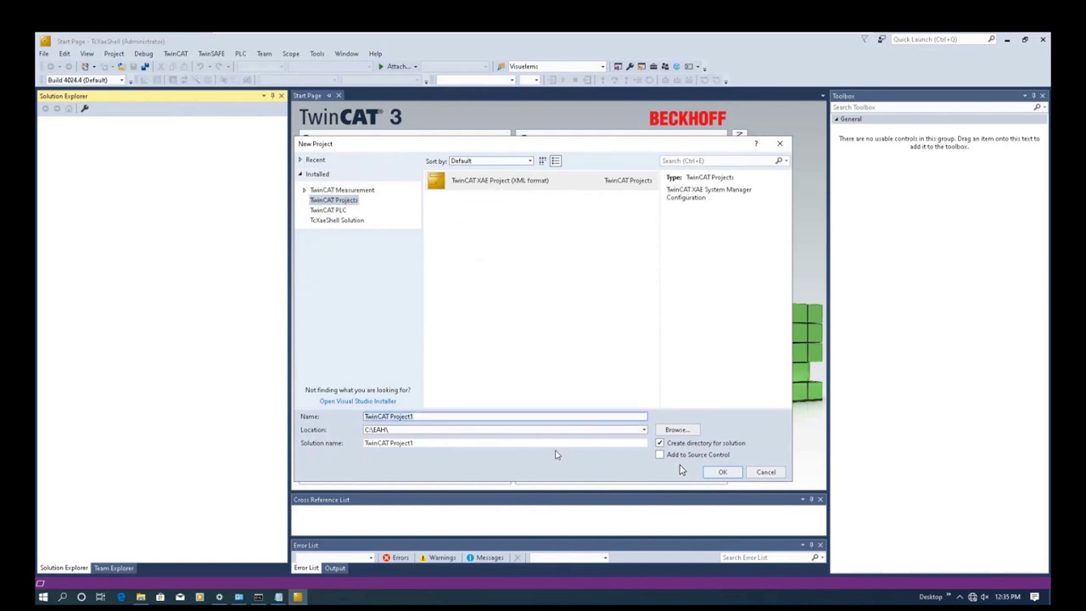
click(489, 416)
text(C)
text(onnectionP)
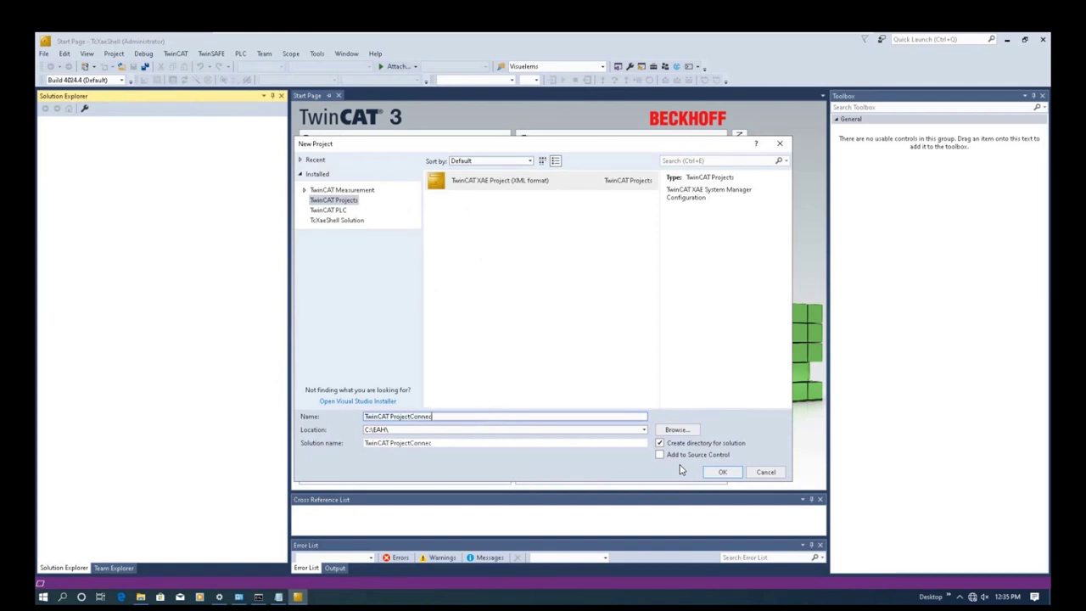
text(LC)
key(Return)
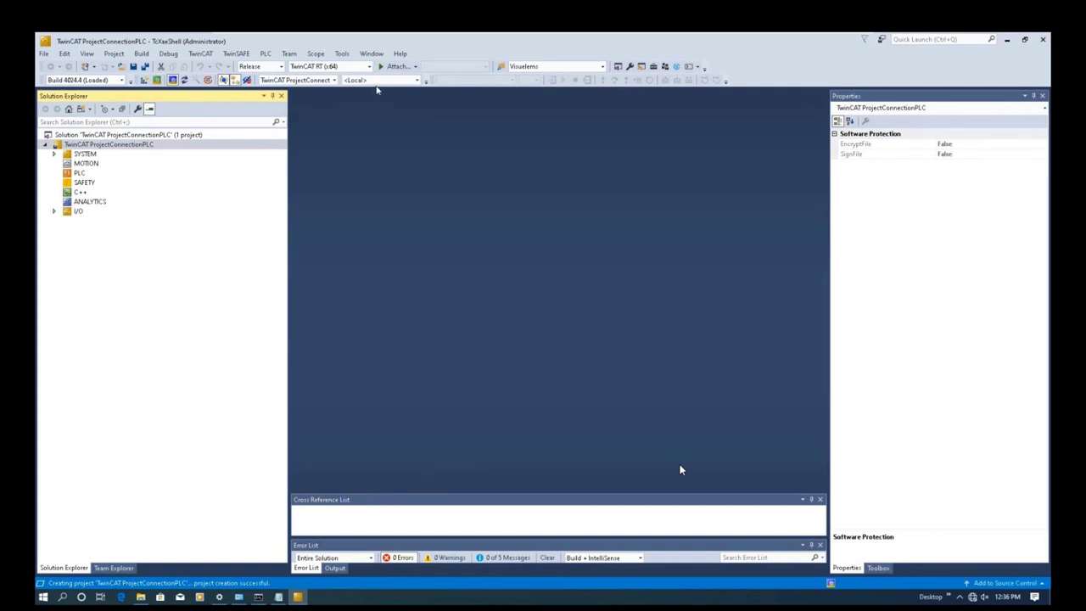
click(415, 80)
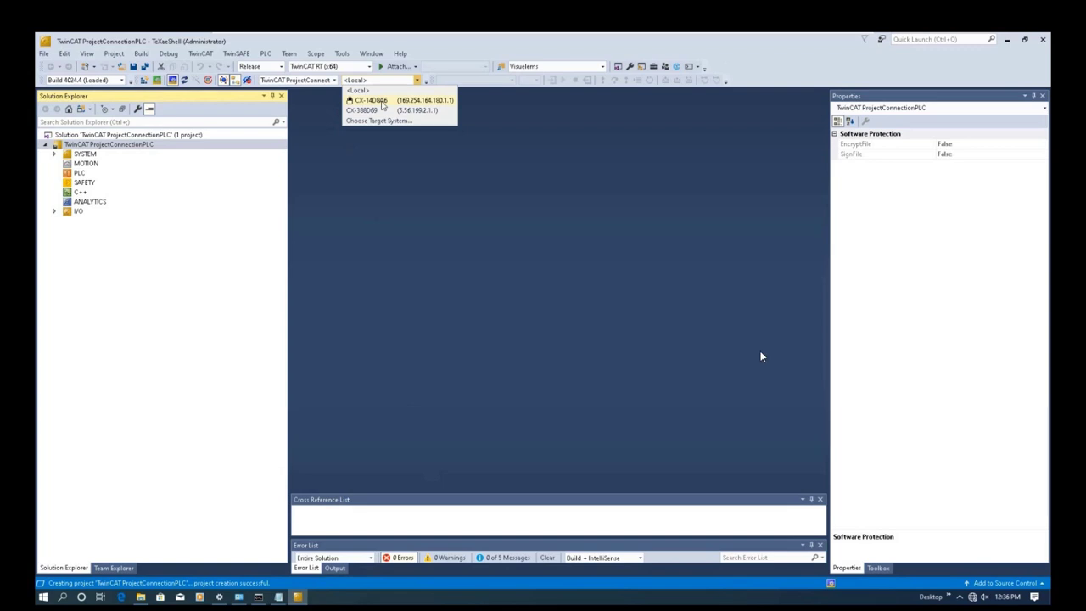
Set CX-14D8A6 as the target system, select the I/O node, and open Choose Target System.
click(381, 102)
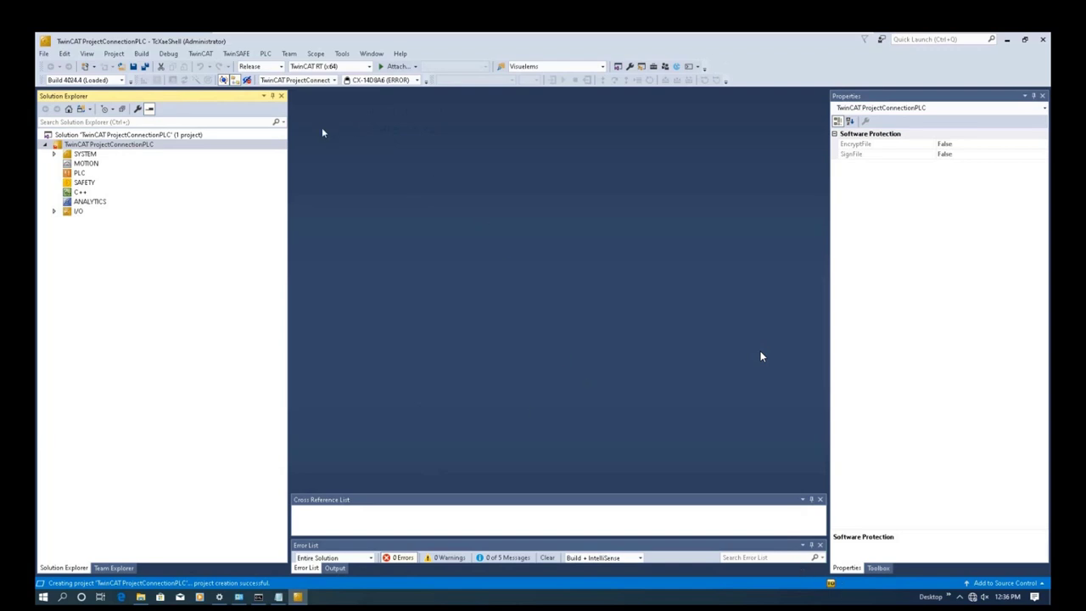
click(73, 213)
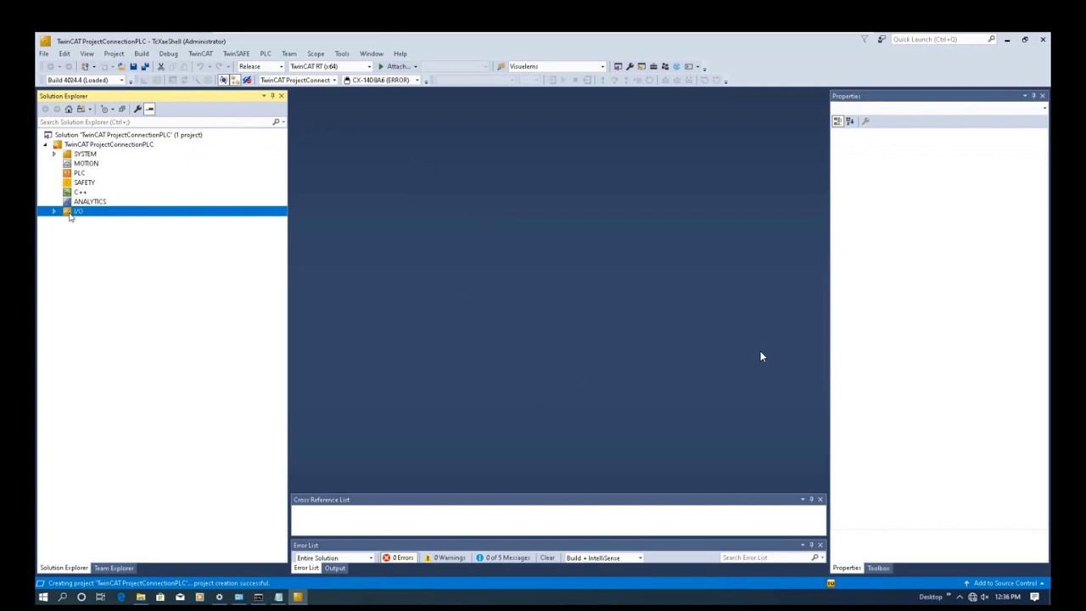
click(348, 81)
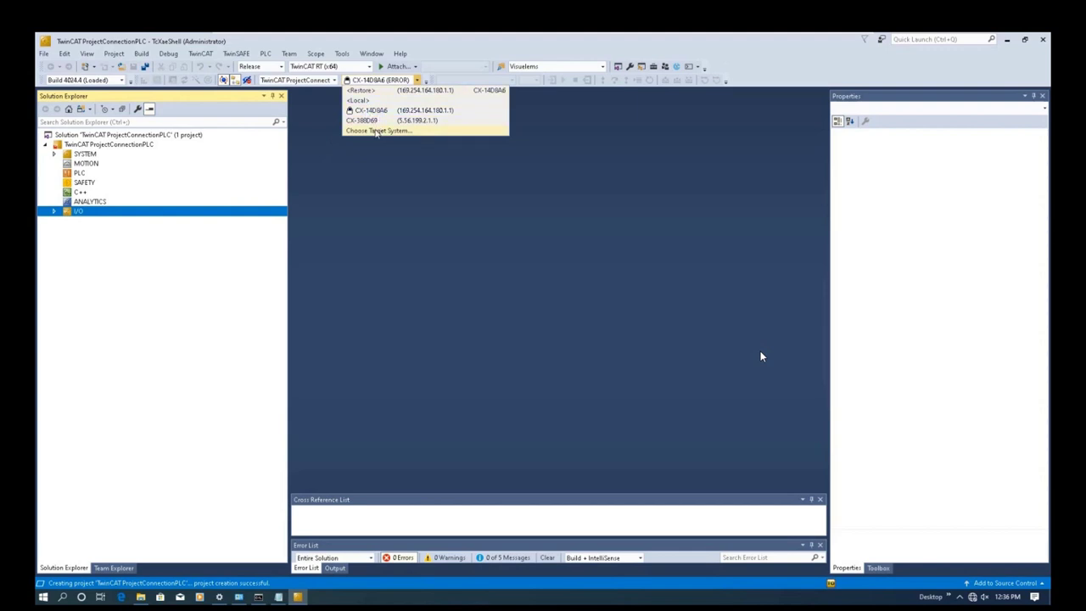
click(378, 132)
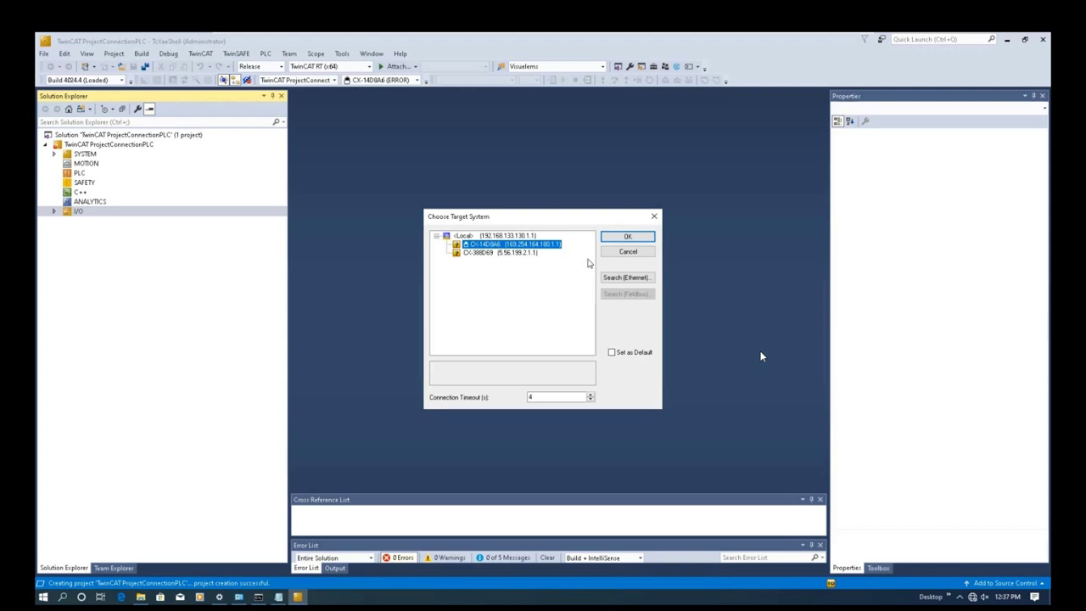
Broadcast-search for remote targets and select CX-14D8A6 by IP address.
click(633, 277)
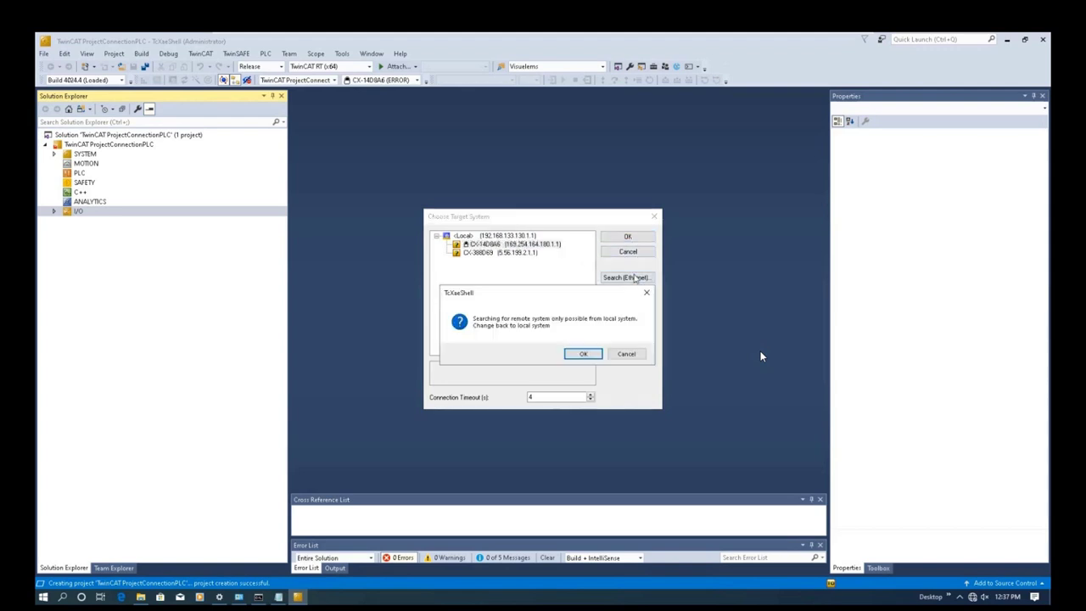
key(Return)
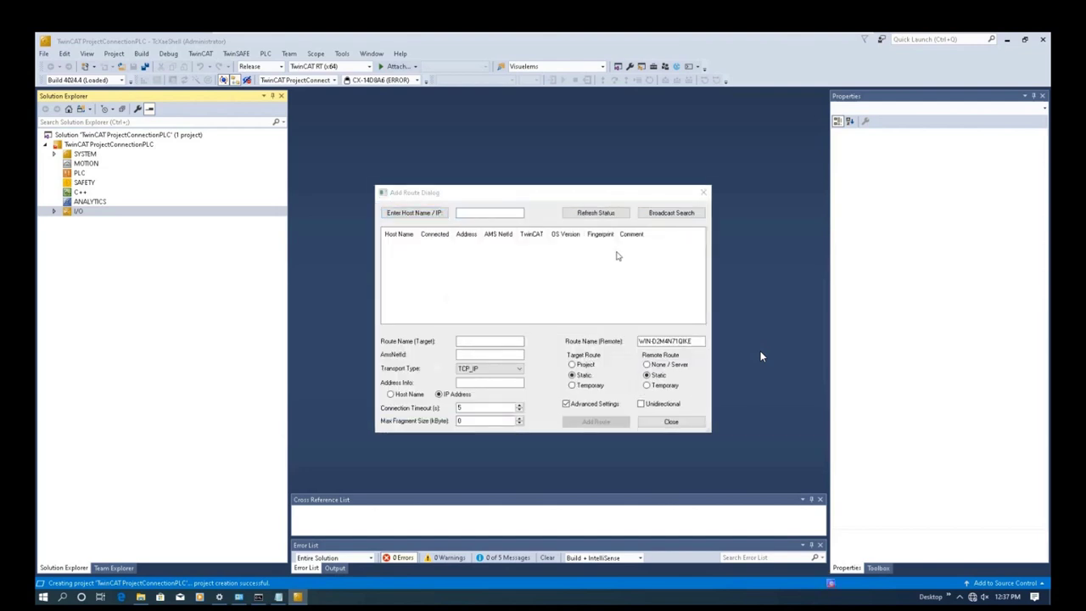
click(672, 213)
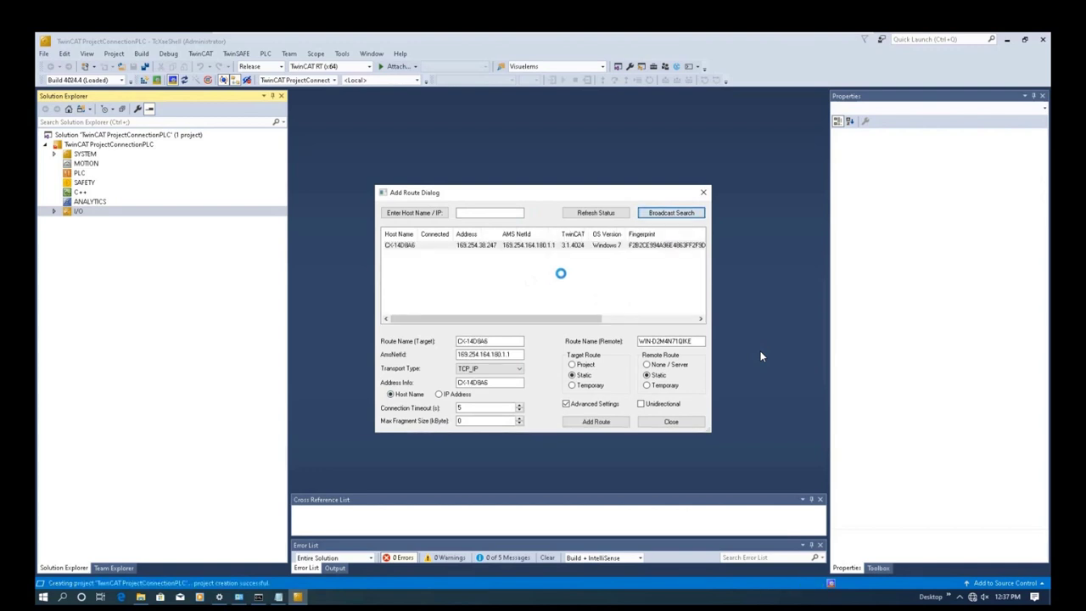
click(506, 246)
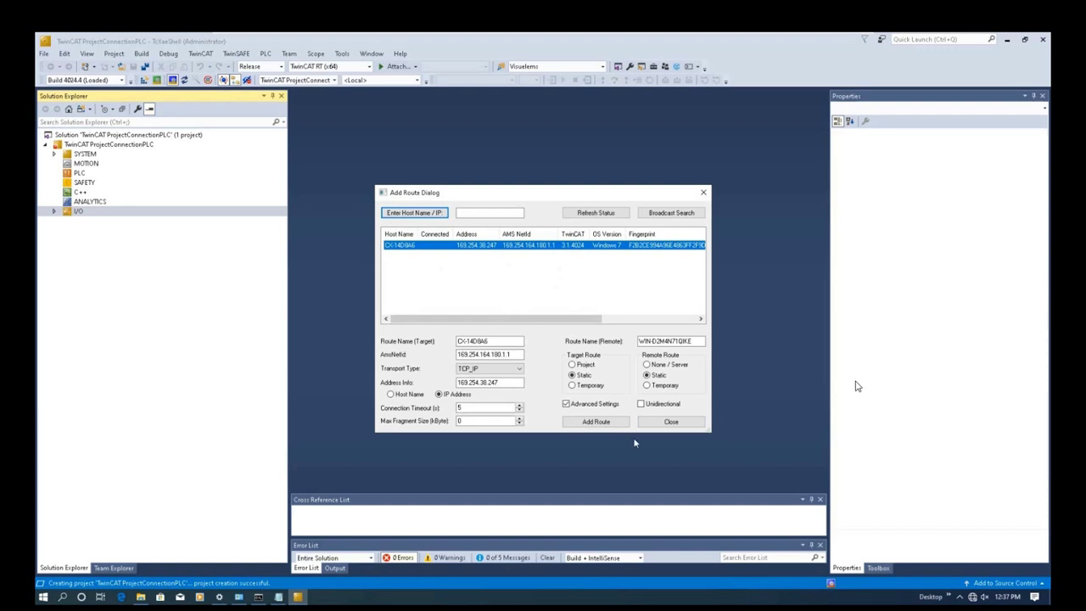
Add the route to CX-14D8A6 with Administrator credentials and return to target selection.
click(611, 422)
key(Tab)
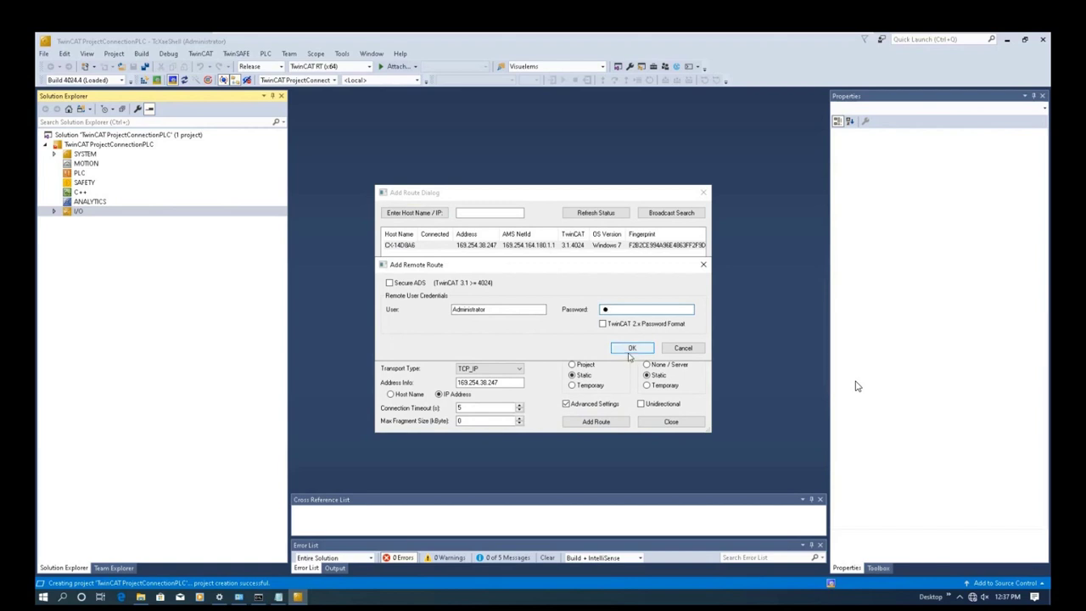
click(629, 349)
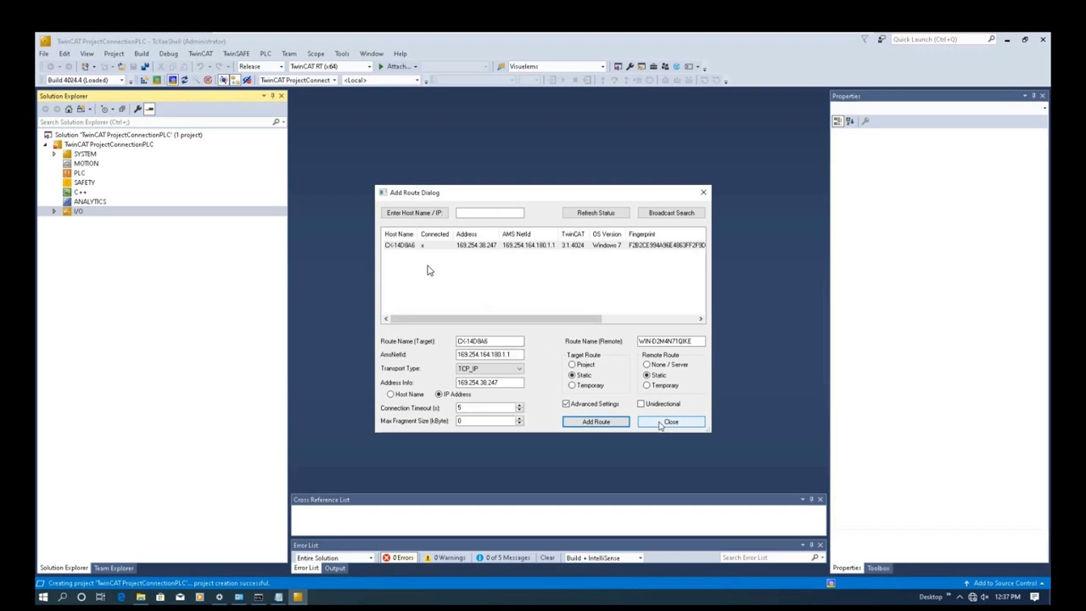
key(Tab)
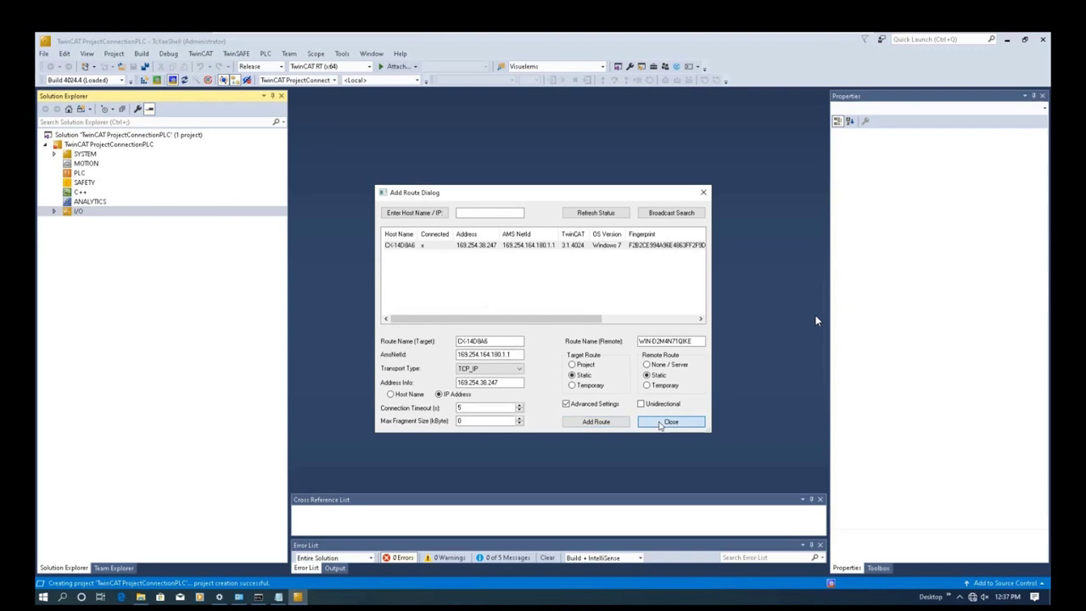
click(659, 425)
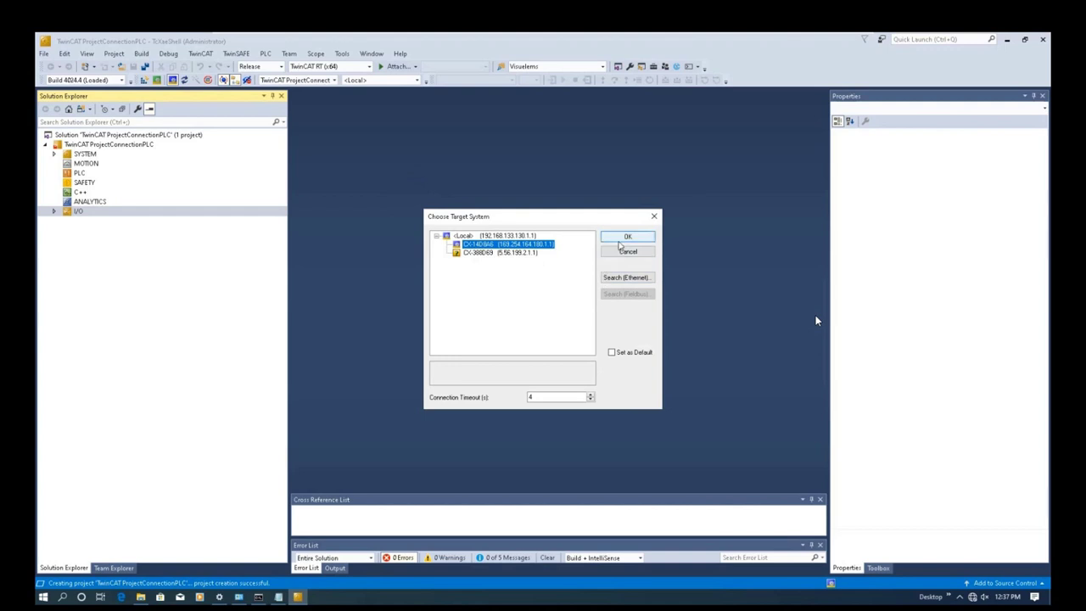
Target CX-14D8A6 and accept switching the solution platform to TwinCAT RT (x86).
click(620, 242)
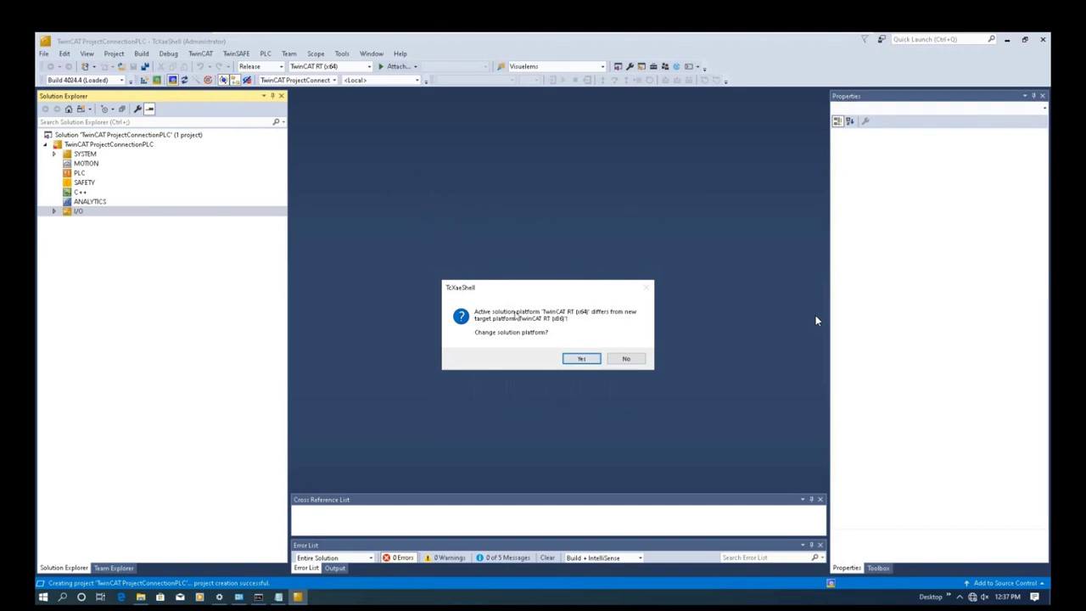
click(581, 359)
click(582, 359)
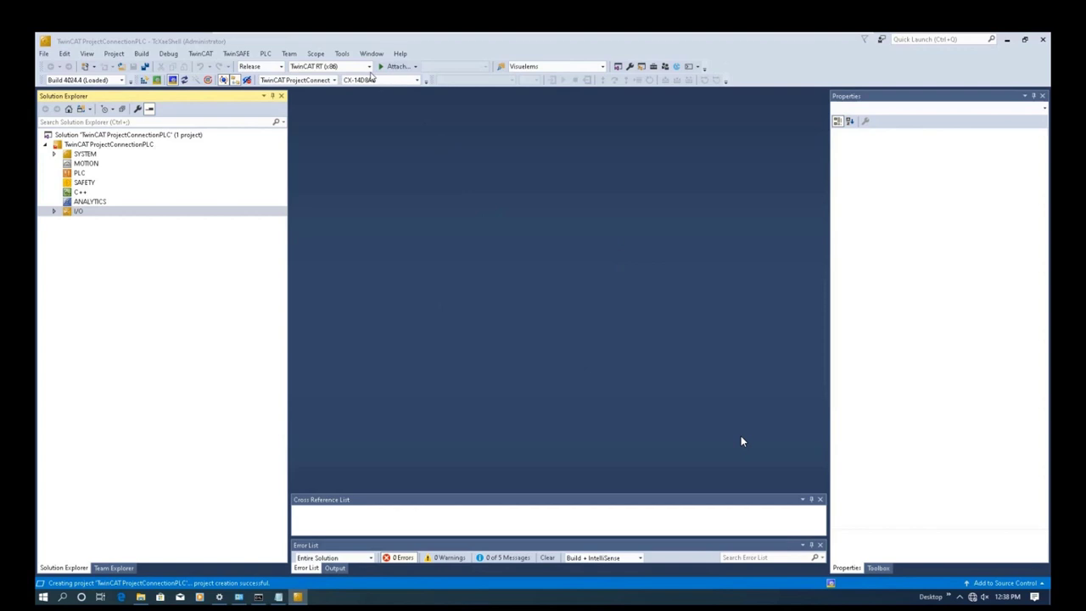
Check the solution platform list, leaving it unchanged, then bring up the I/O Devices actions.
click(370, 71)
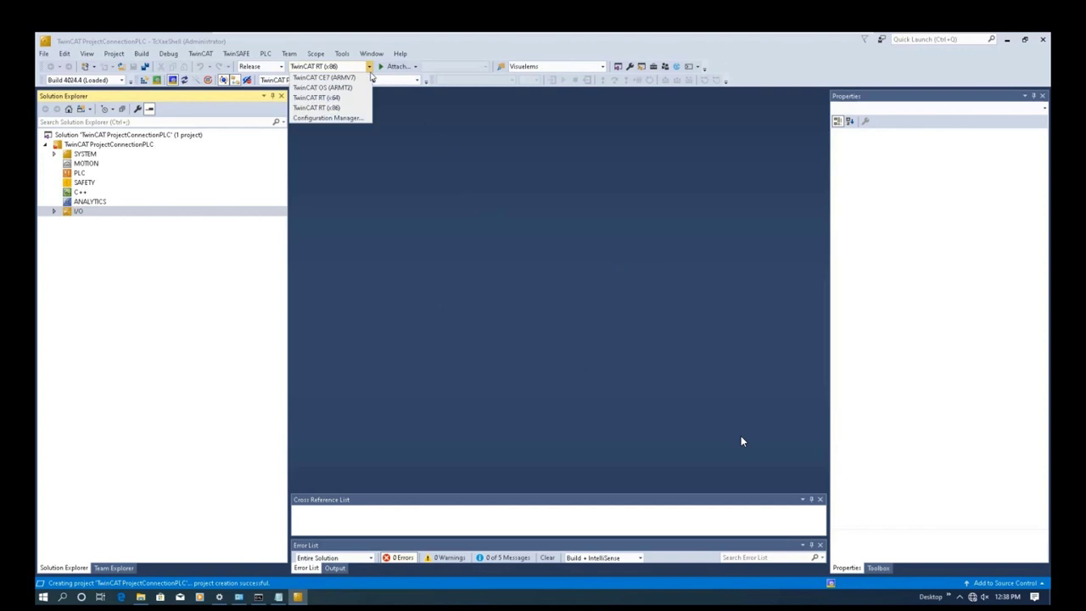
click(370, 72)
right_click(89, 221)
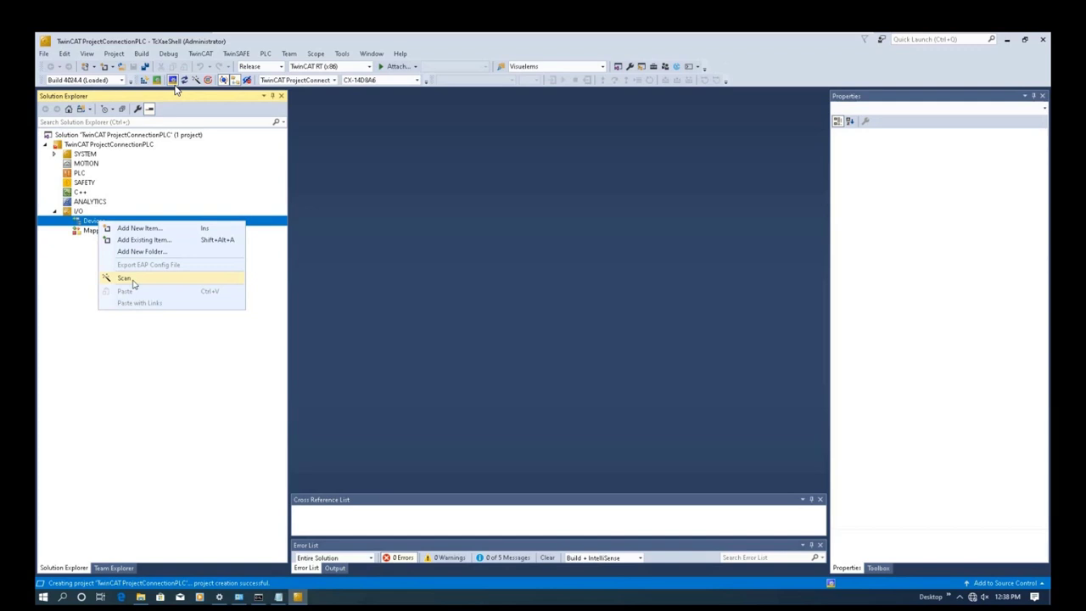
Scan for devices, accept the EtherCAT device and box scan, skip NC axis linking, and enable Free Run.
click(133, 285)
click(667, 255)
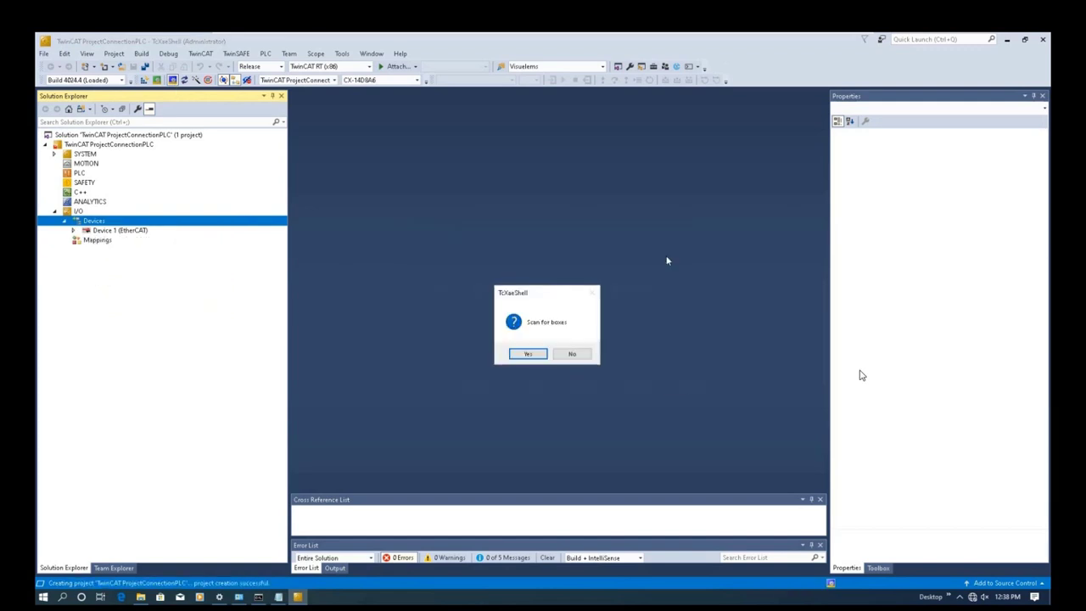
click(527, 354)
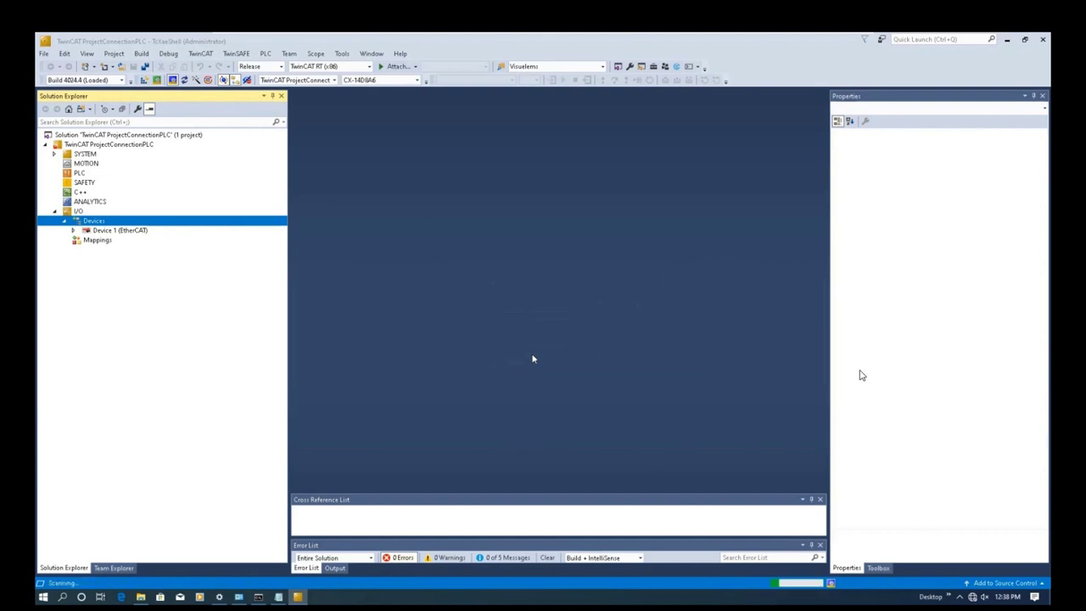
click(571, 374)
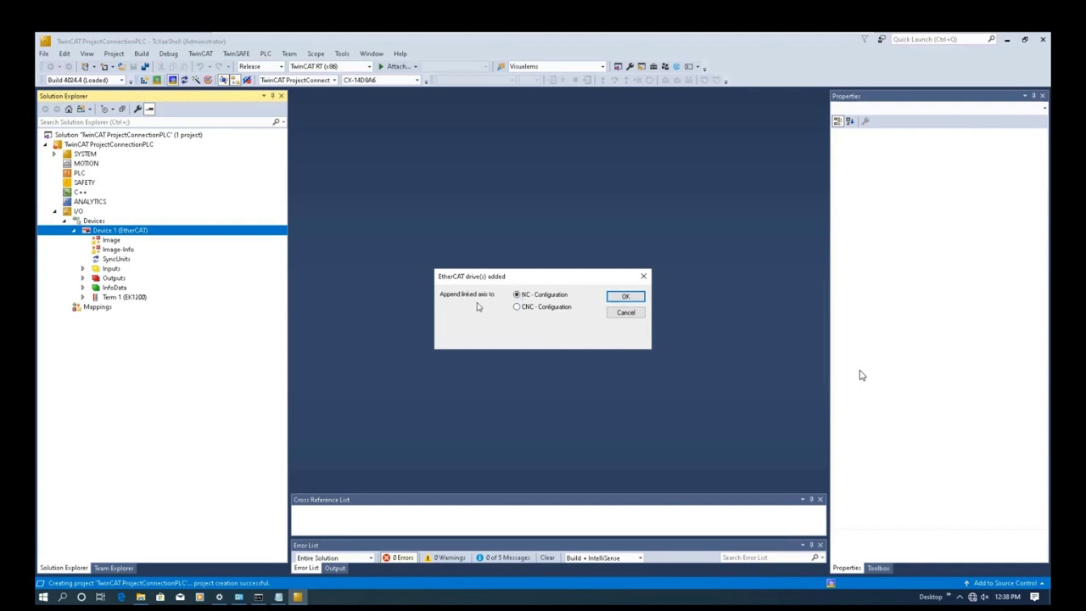
click(626, 313)
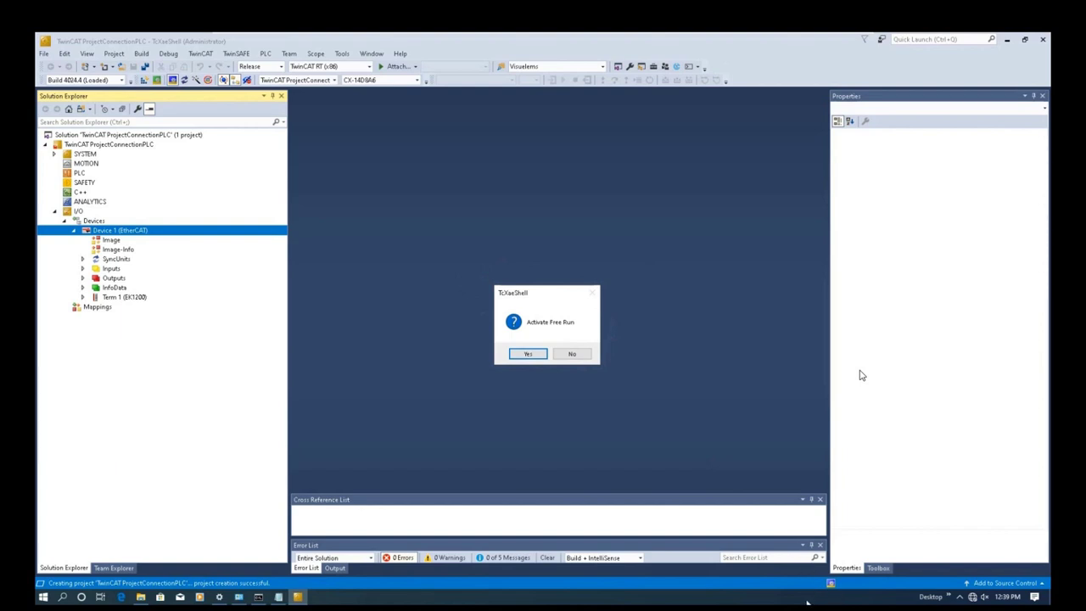
click(526, 356)
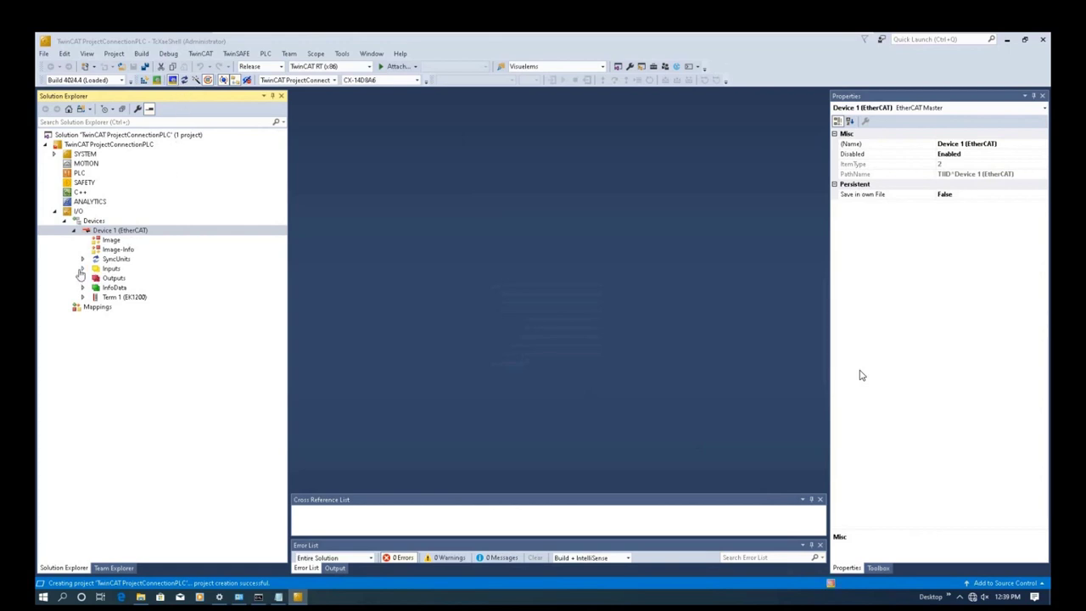
Inspect the live online value of Term 8 (EL3002) AI Standard Channel 1.
click(82, 269)
click(83, 346)
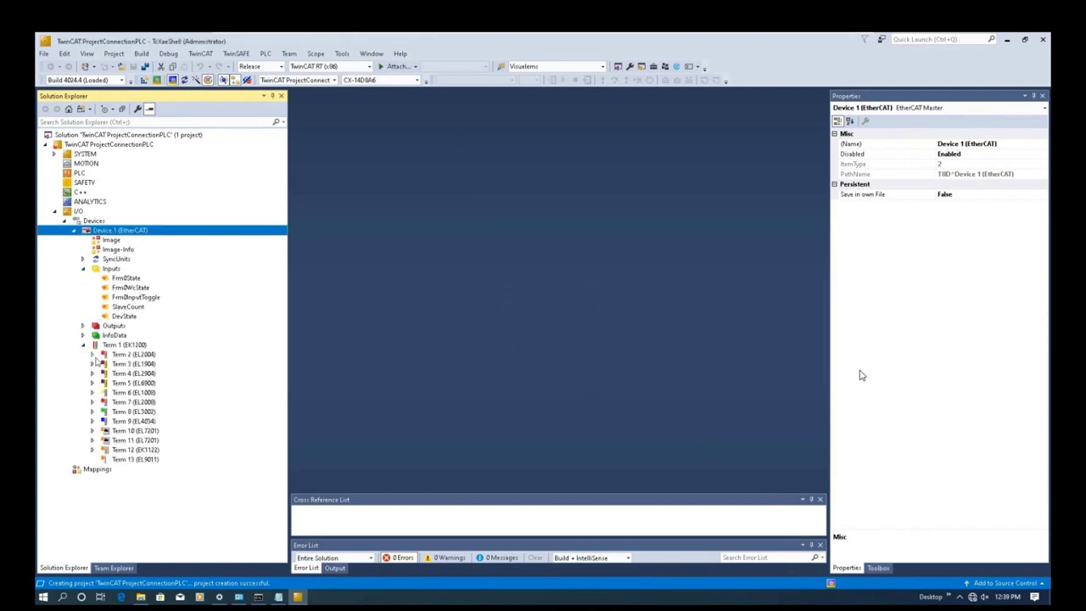
click(92, 412)
click(102, 421)
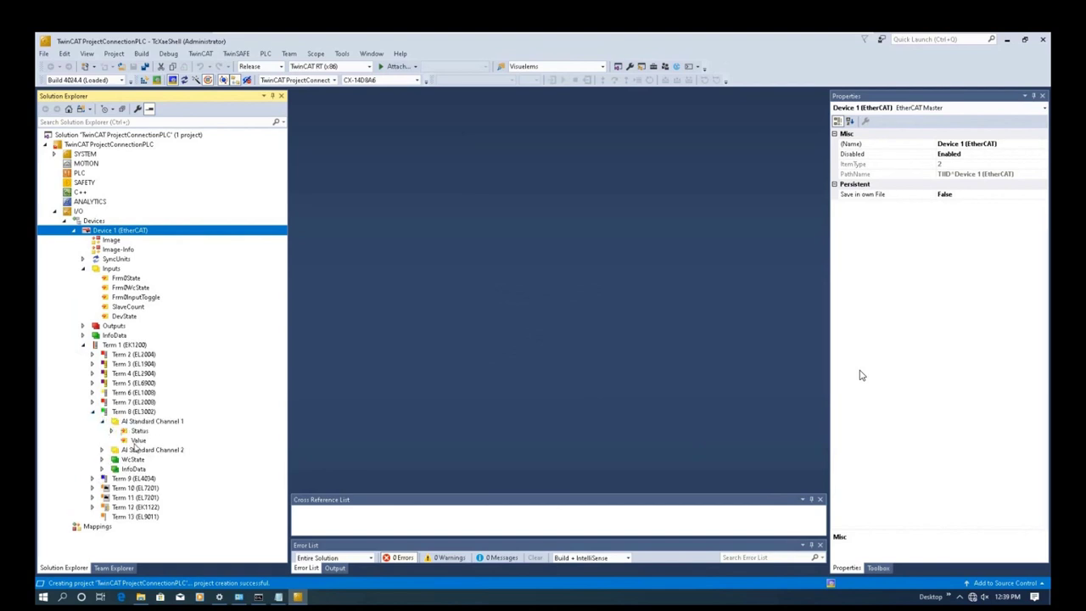
click(135, 440)
click(357, 112)
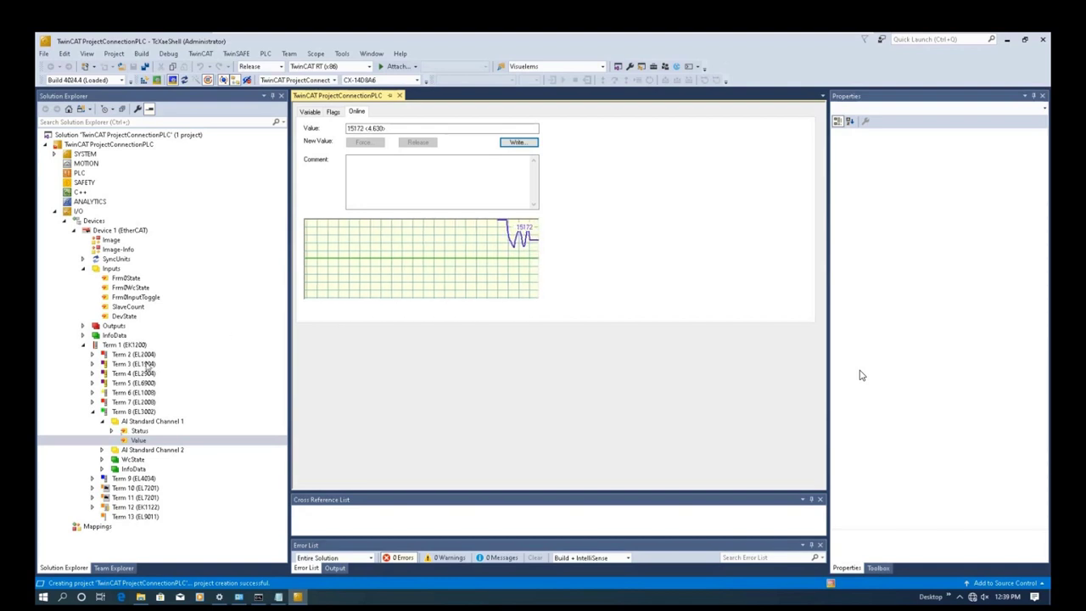
Browse Term 3 (EL1904) FSOE entries, then open Term 6 (EL1008) Channel 1 Input.
click(93, 364)
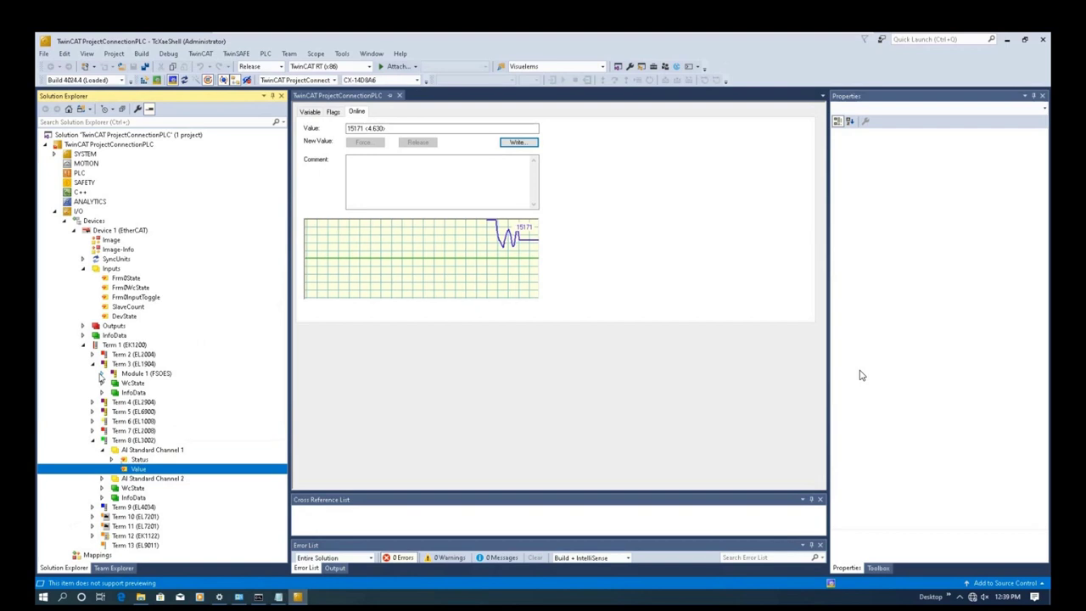
click(102, 373)
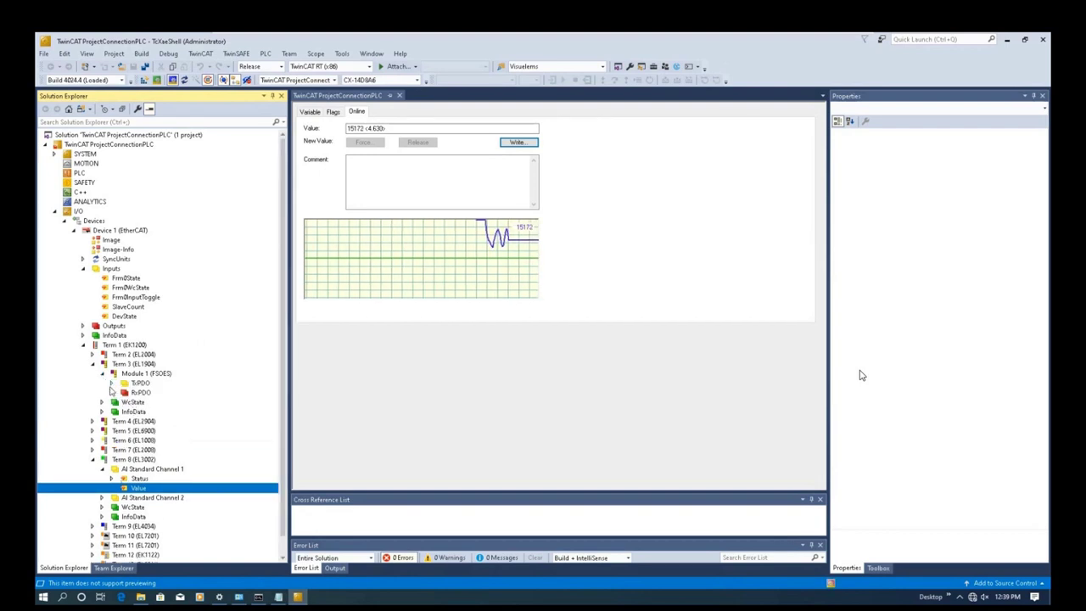
click(111, 382)
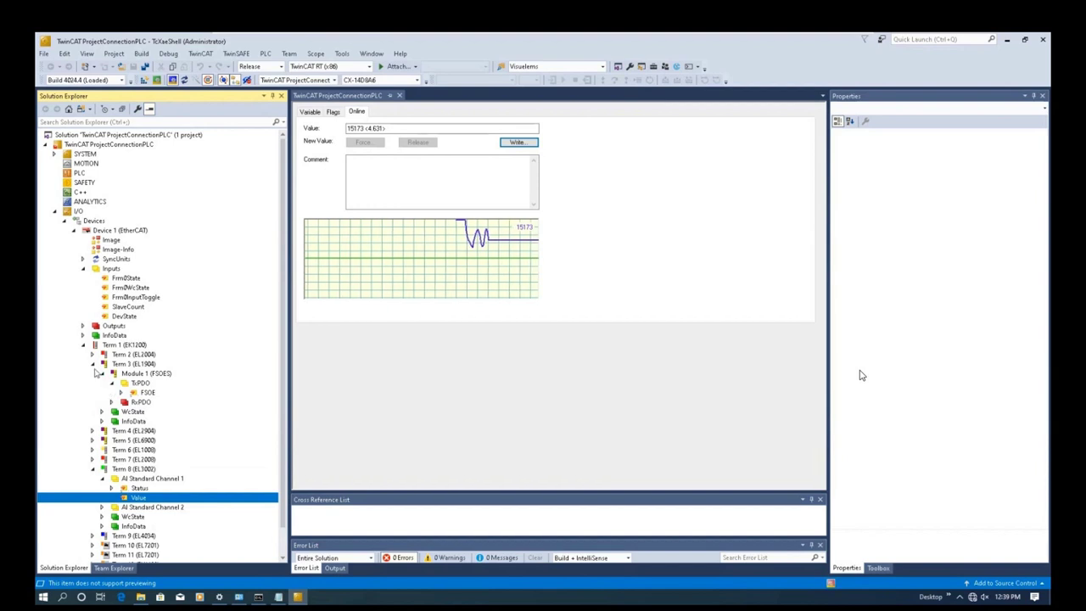
click(93, 364)
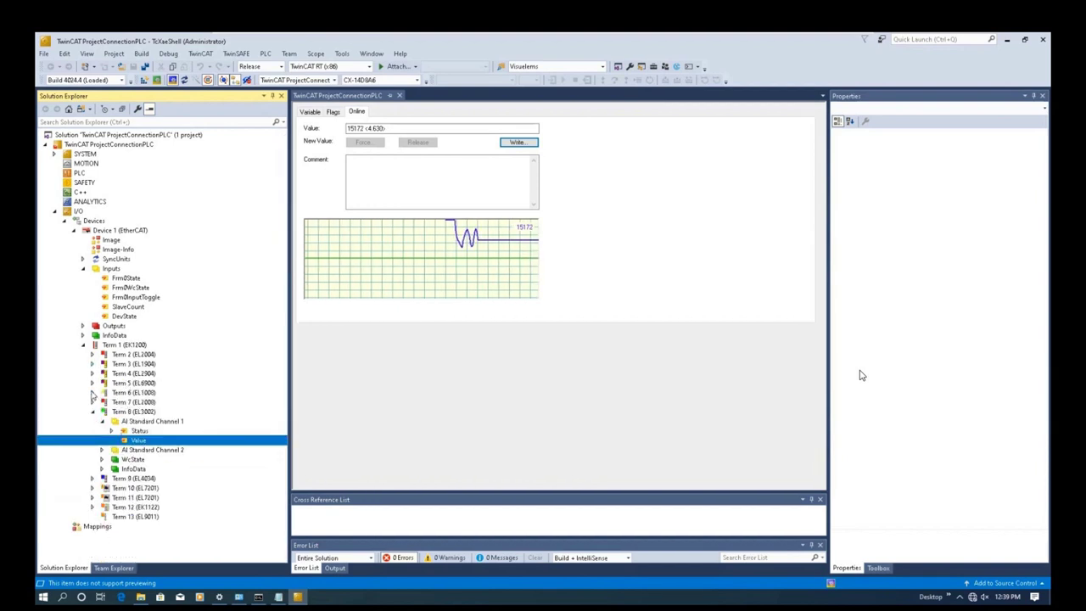
click(92, 392)
click(103, 402)
double_click(134, 413)
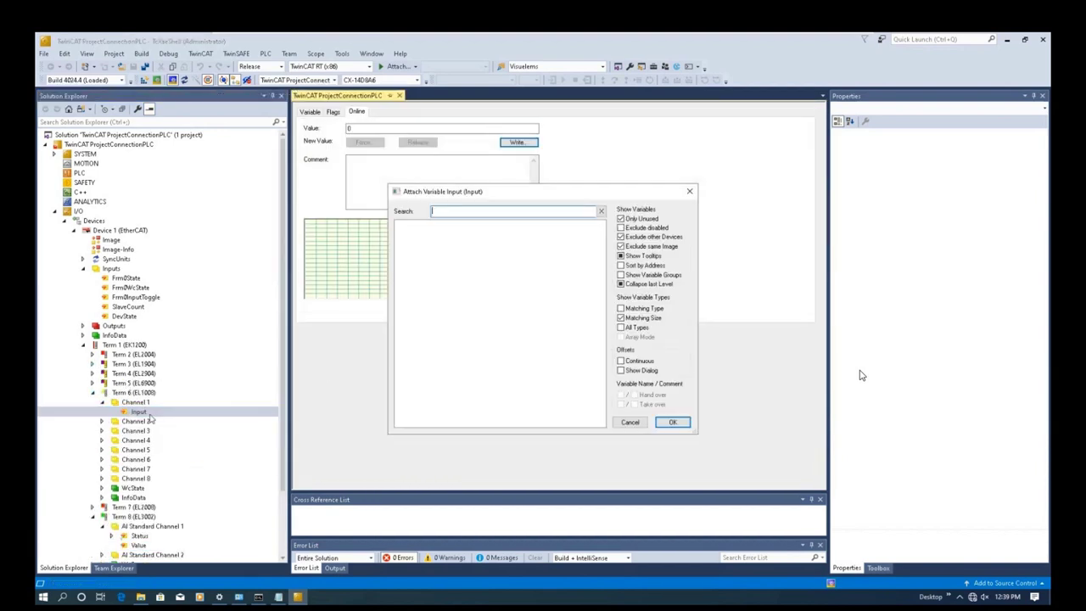
click(689, 191)
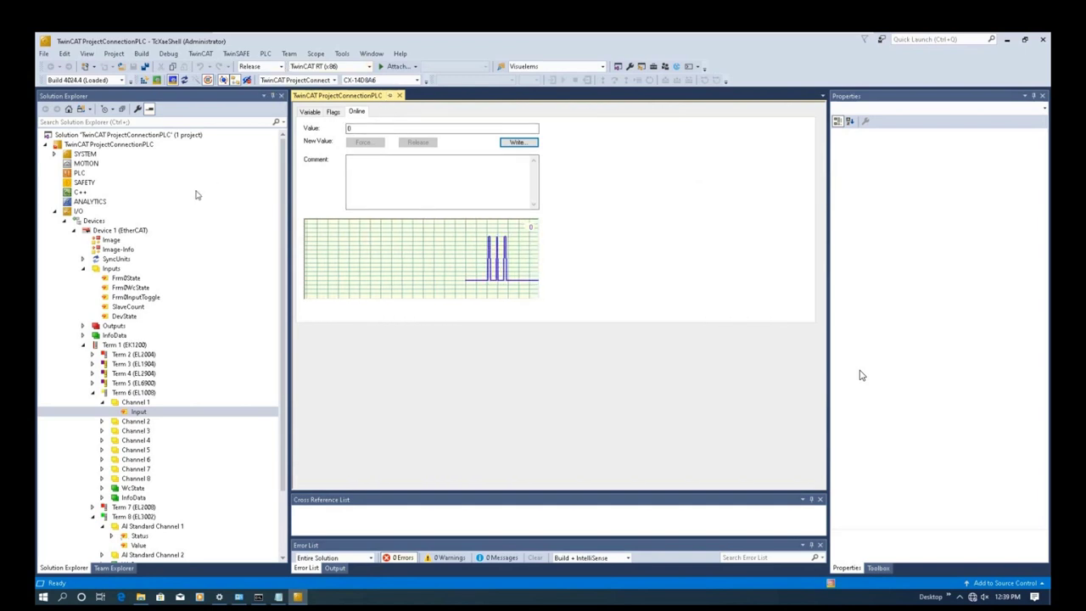
Expand SYSTEM and view its overview page.
click(54, 154)
click(85, 155)
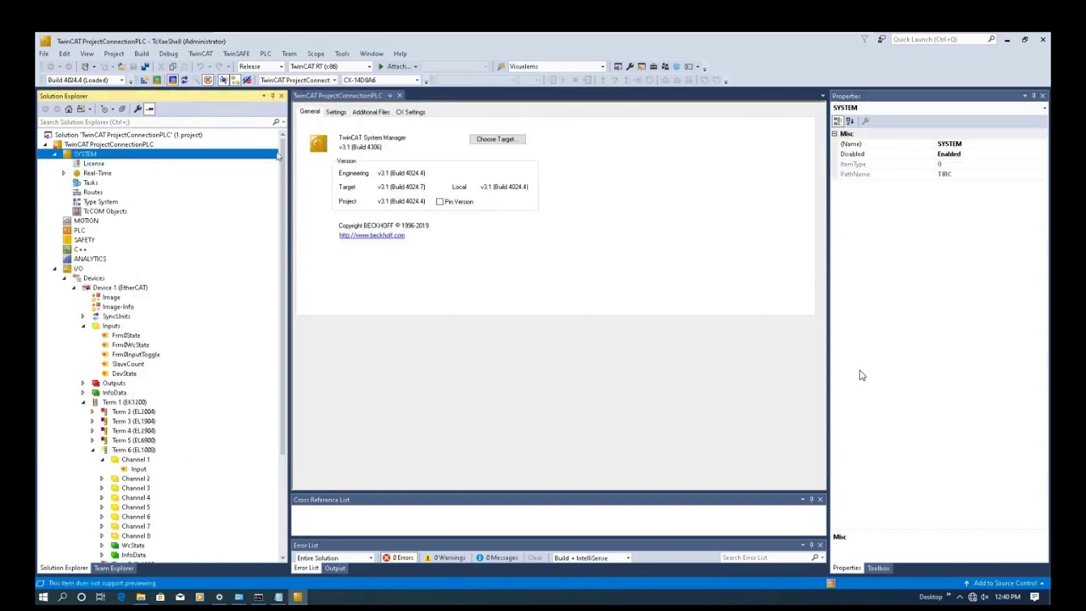
click(671, 373)
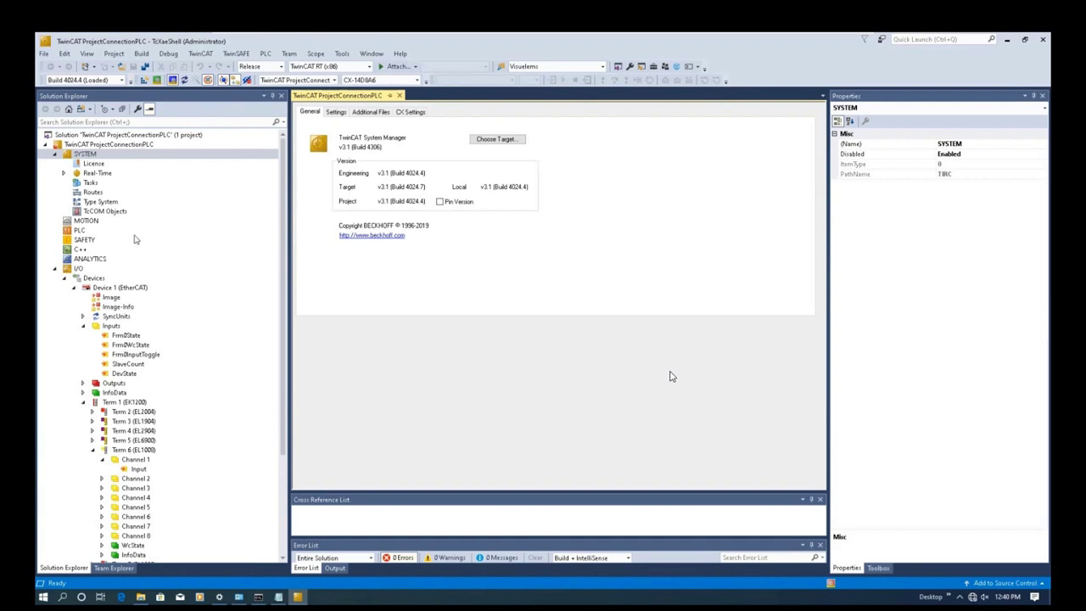
Add a Standard PLC project named StandardPLC under the PLC node and open MAIN.
click(84, 232)
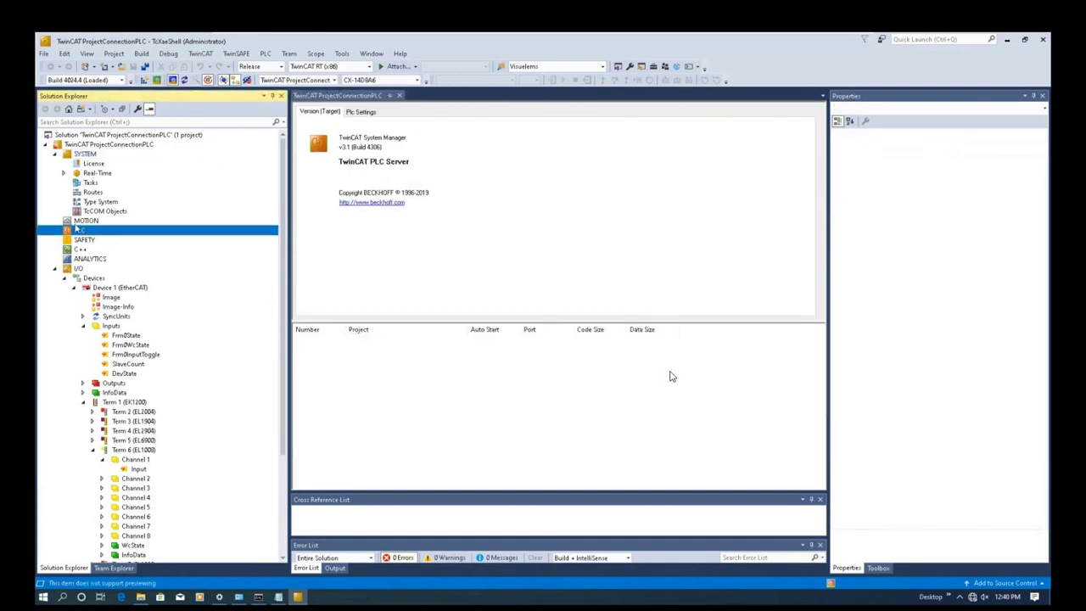
right_click(79, 237)
click(122, 246)
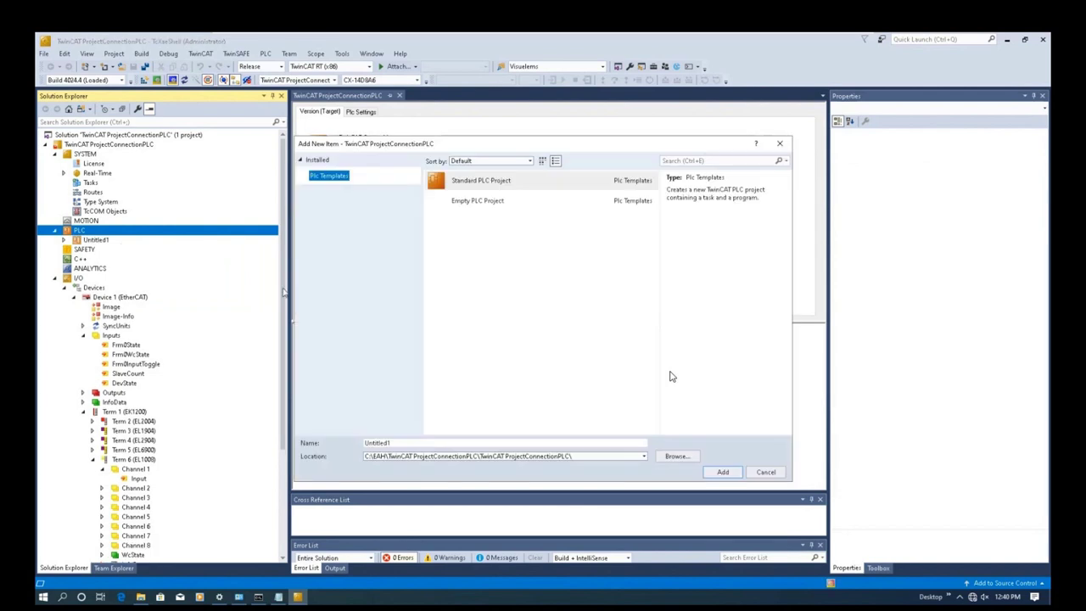
click(406, 442)
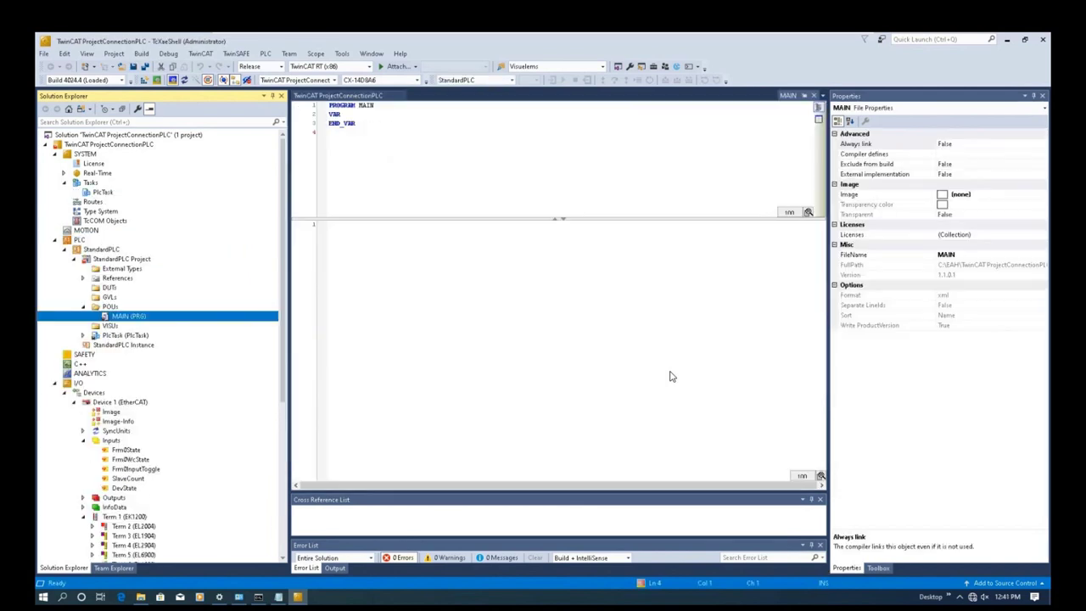
click(671, 376)
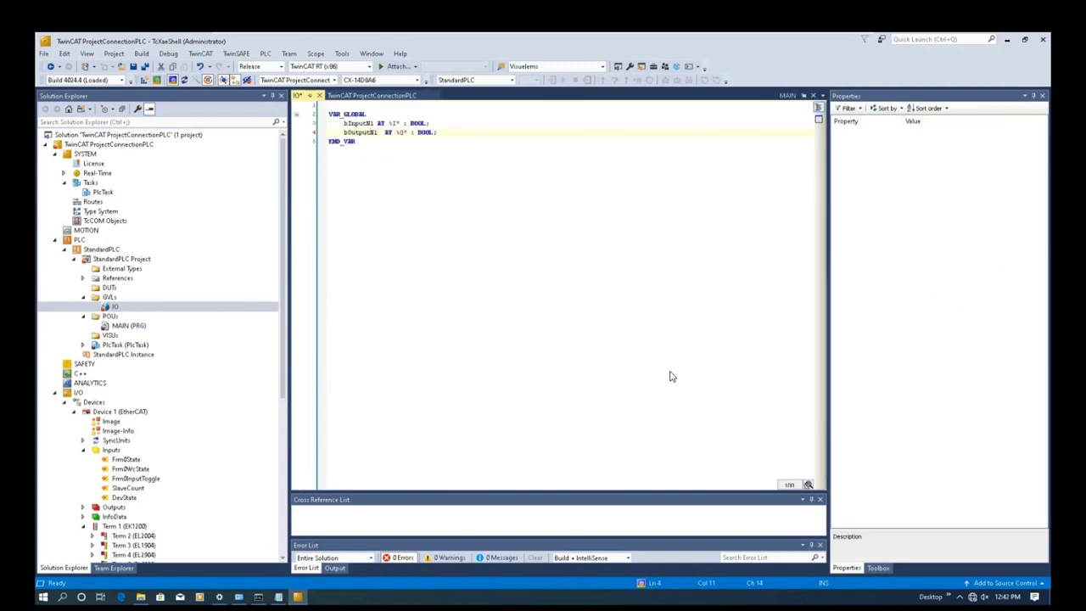
Finish the IO declarations and the MAIN line IO.bOutputN1:=IO.bInputN1, then save.
key(Down)
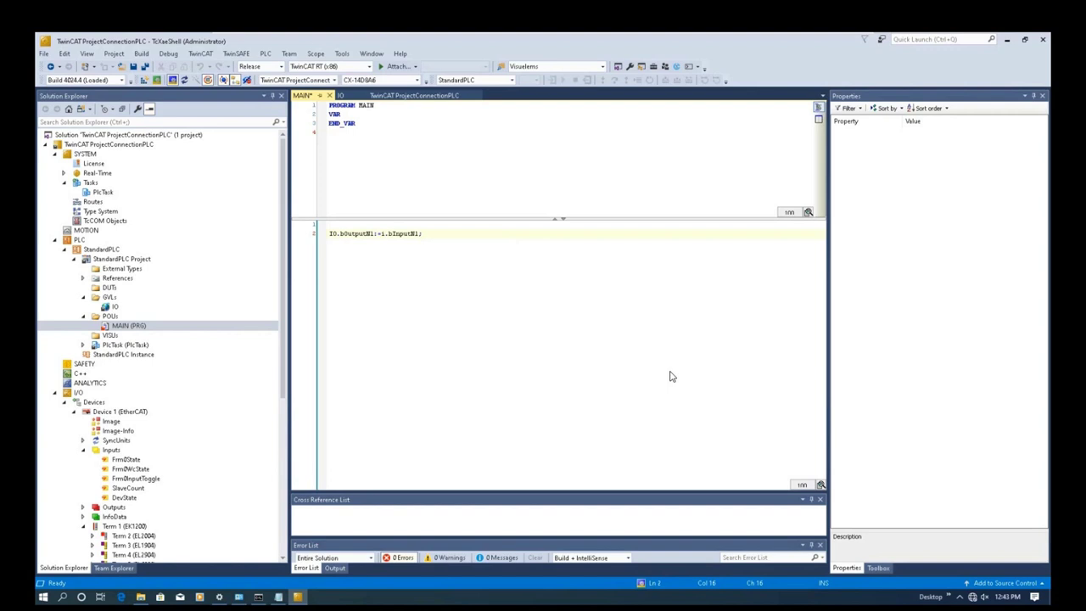
text(O.bOutputN1:=IO.bInputN1;)
key(Return)
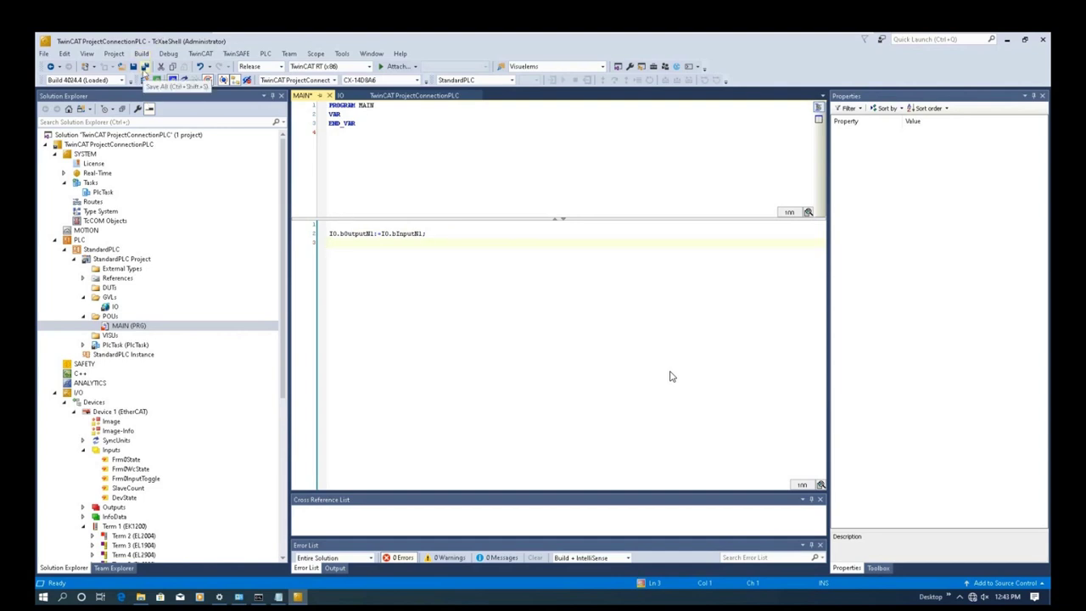
key(ctrl+Tab)
click(141, 54)
Build the solution, enlarge the bottom panels, and dismiss the Device 1 sync master warning.
click(155, 68)
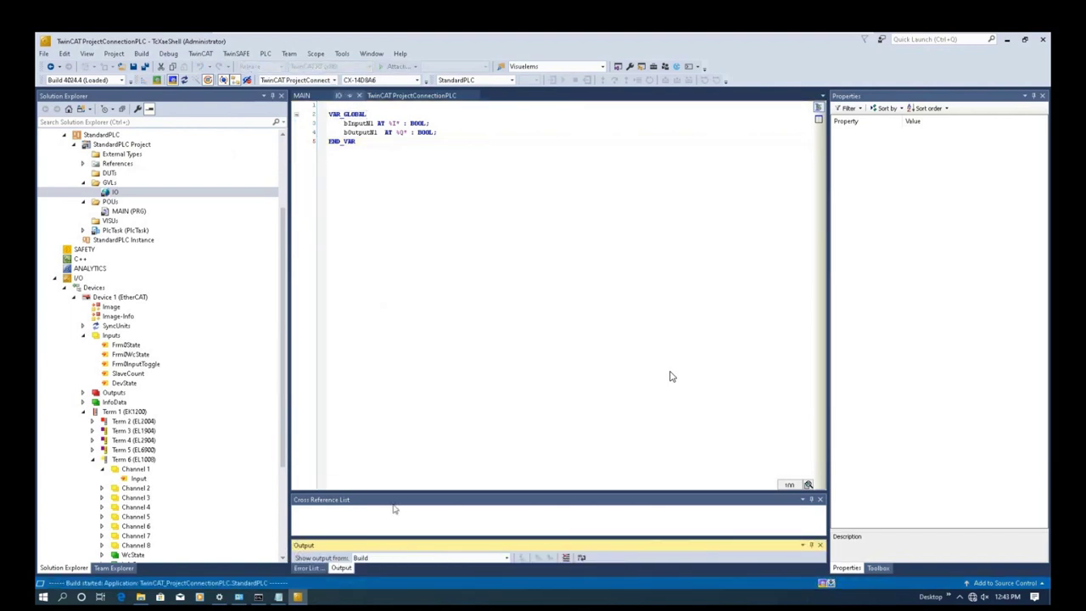
drag(395, 491, 393, 413)
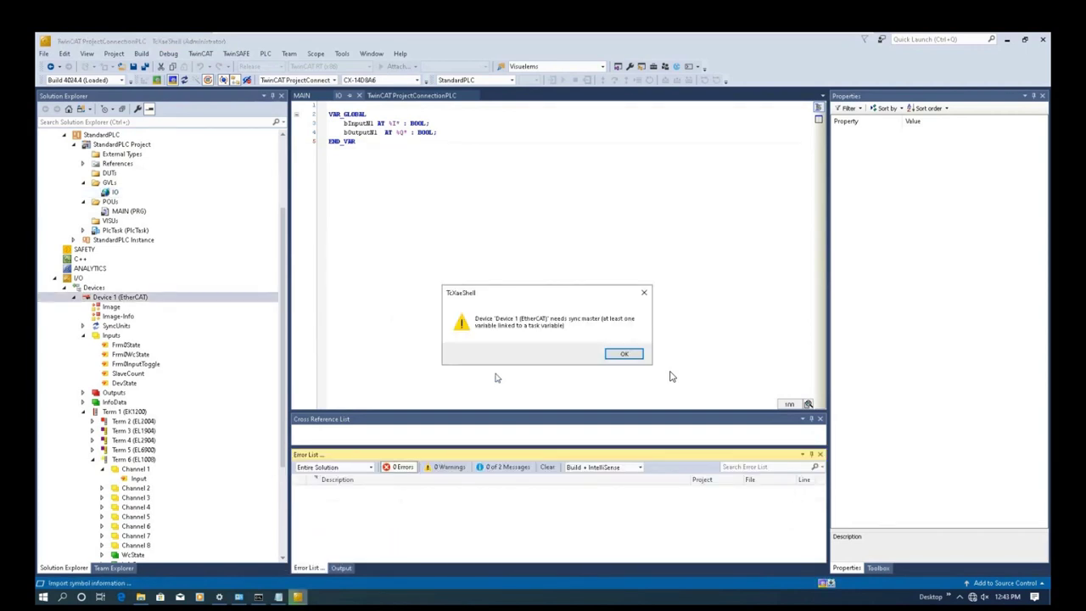
click(622, 355)
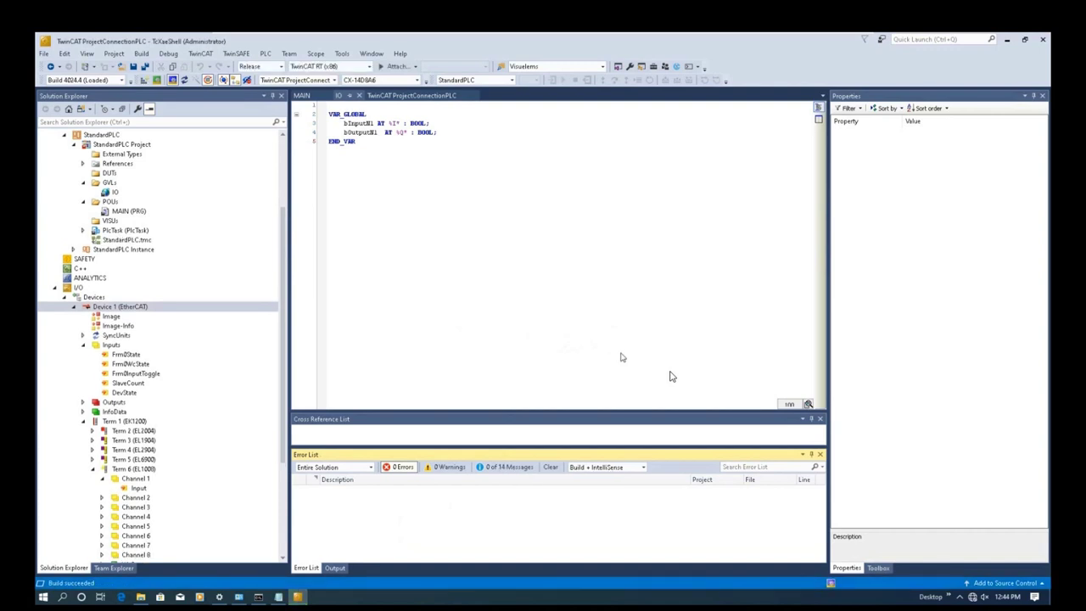
Link Term 6 Channel 1 Input to IO.bInputN1.
click(142, 493)
right_click(141, 492)
click(211, 348)
click(487, 251)
click(672, 423)
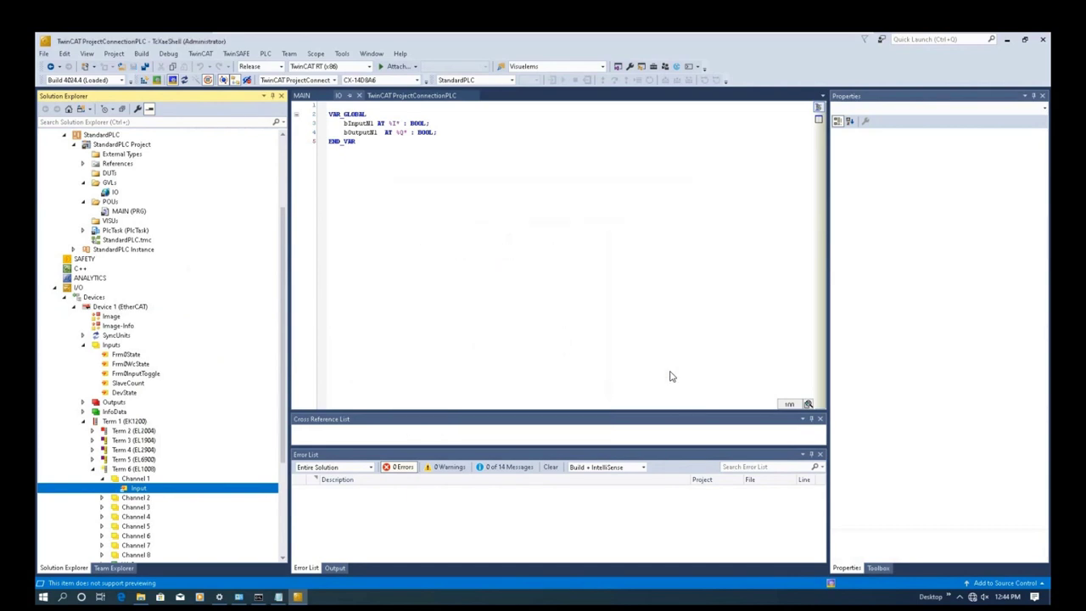
key(Left)
key(Left)
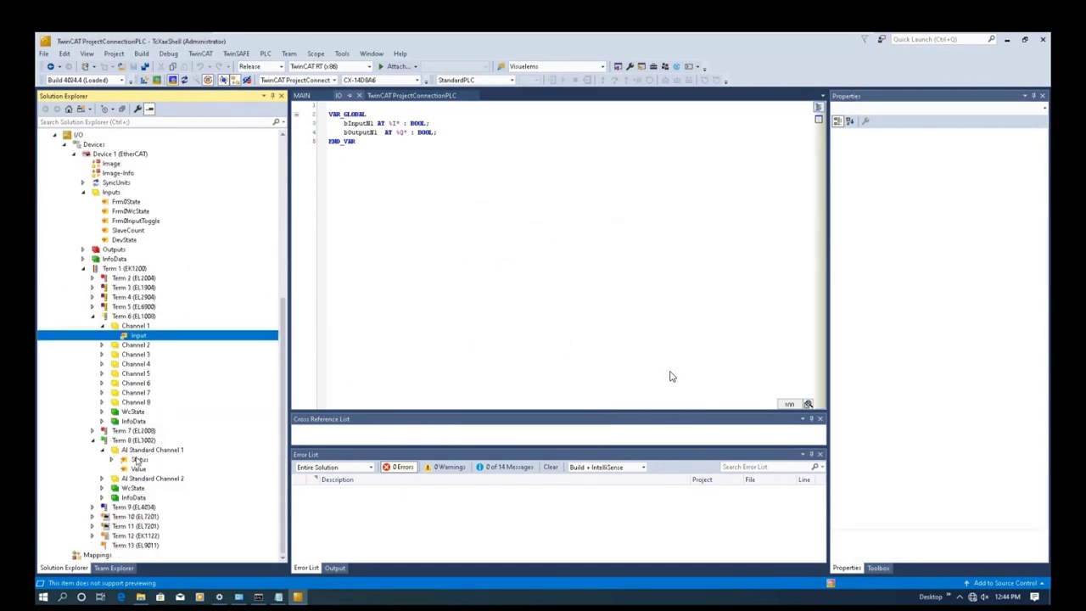
key(Left)
key(Left)
Link Term 7 Channel 1 Output to IO.bOutputN1 and rebuild the project.
right_click(138, 450)
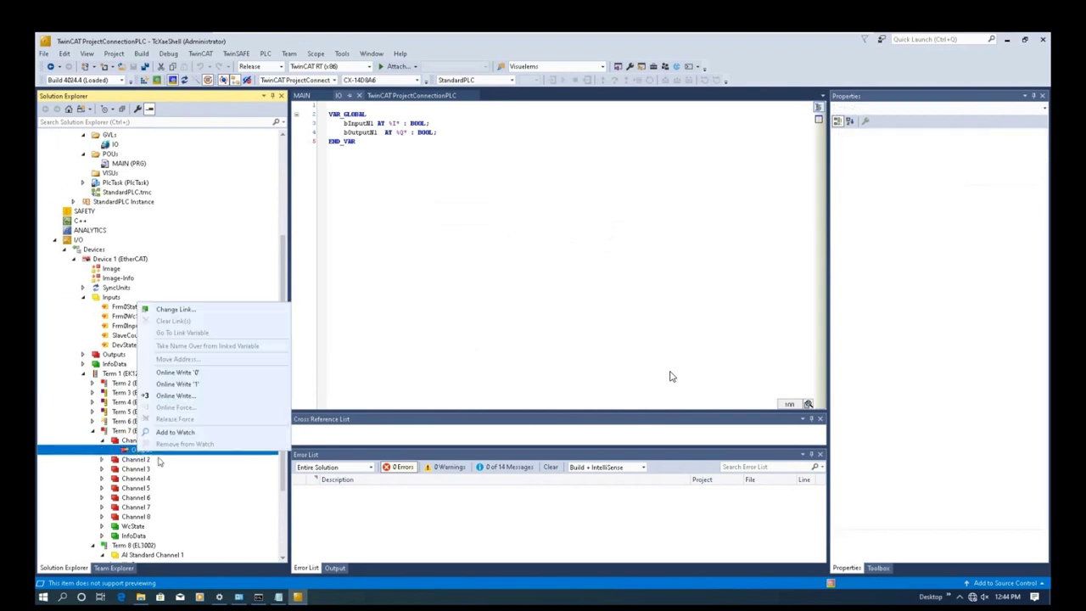
click(208, 314)
click(468, 251)
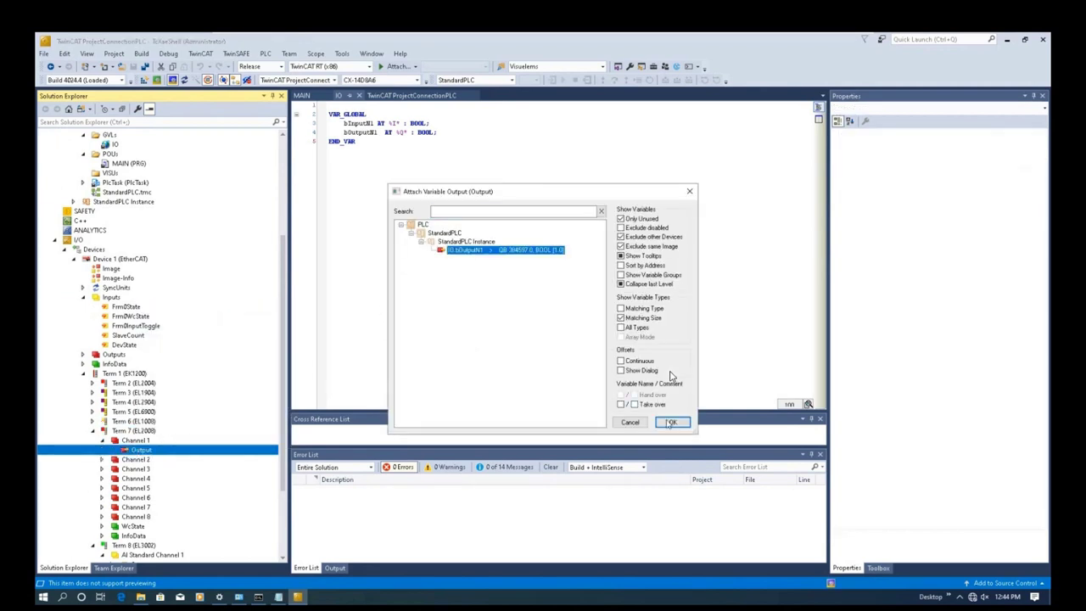
click(672, 422)
key(alt+b)
key(Return)
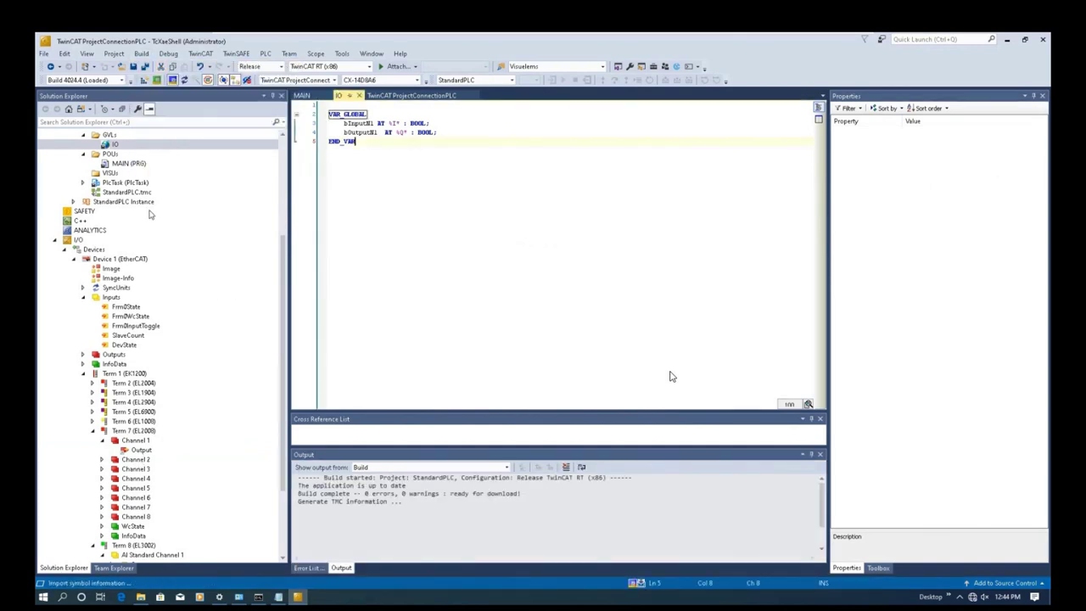
double_click(128, 164)
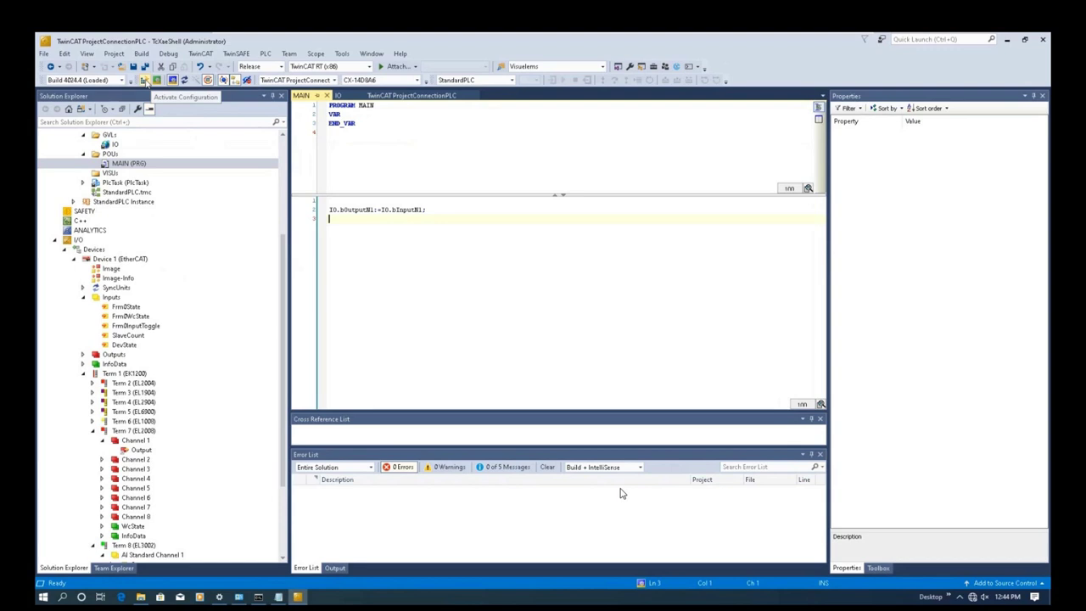
Activate the configuration on CX-14D8A6 and log in online to StandardPLC.
click(144, 80)
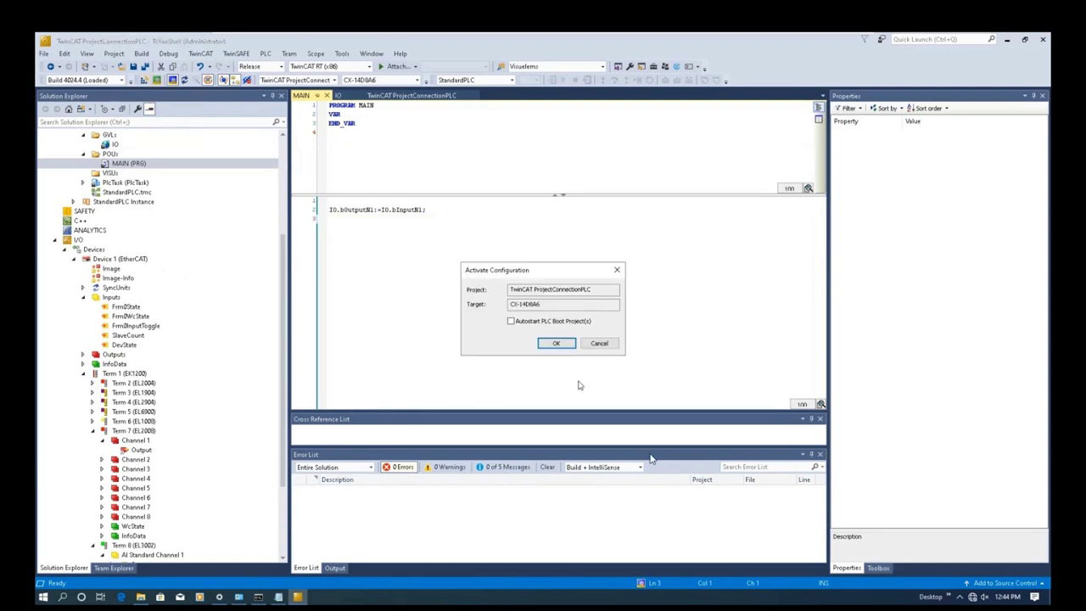
key(Return)
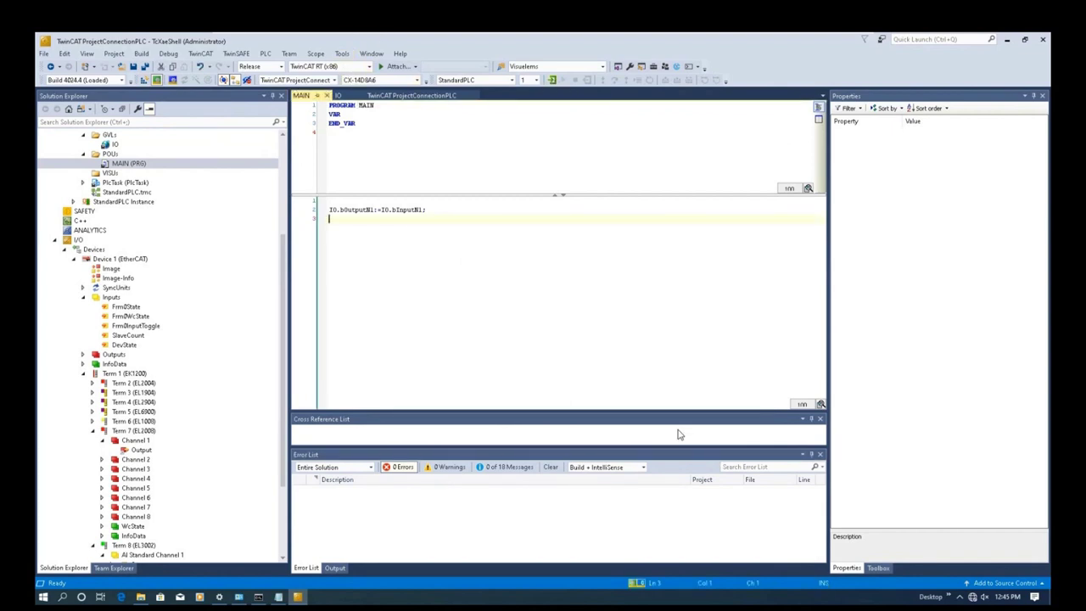
click(551, 81)
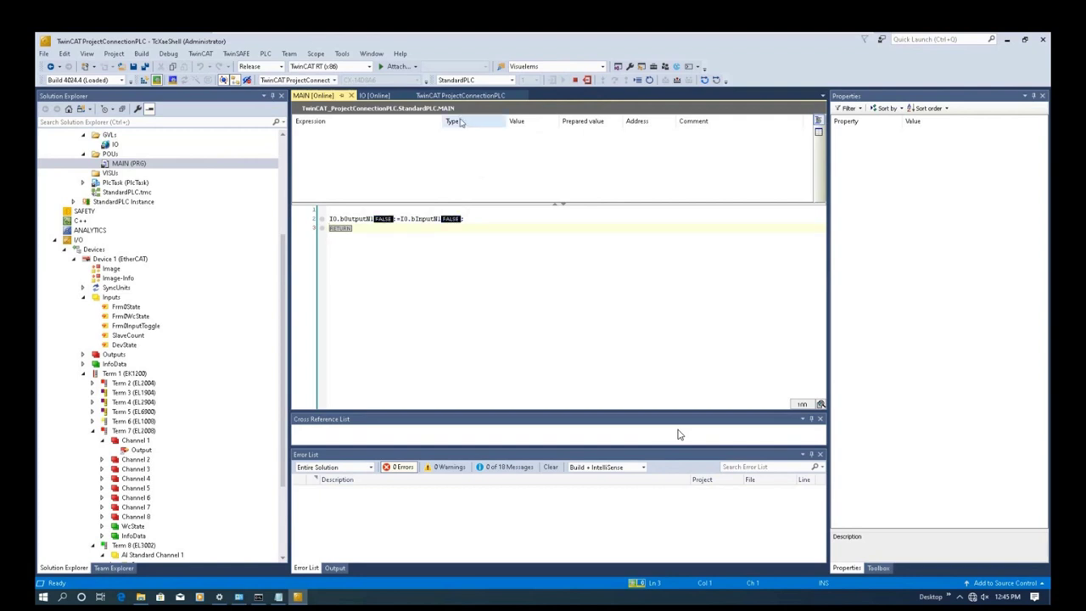
Glance at the Tools and Window menus without choosing anything, then log out of the PLC.
click(338, 54)
mouse_move(372, 54)
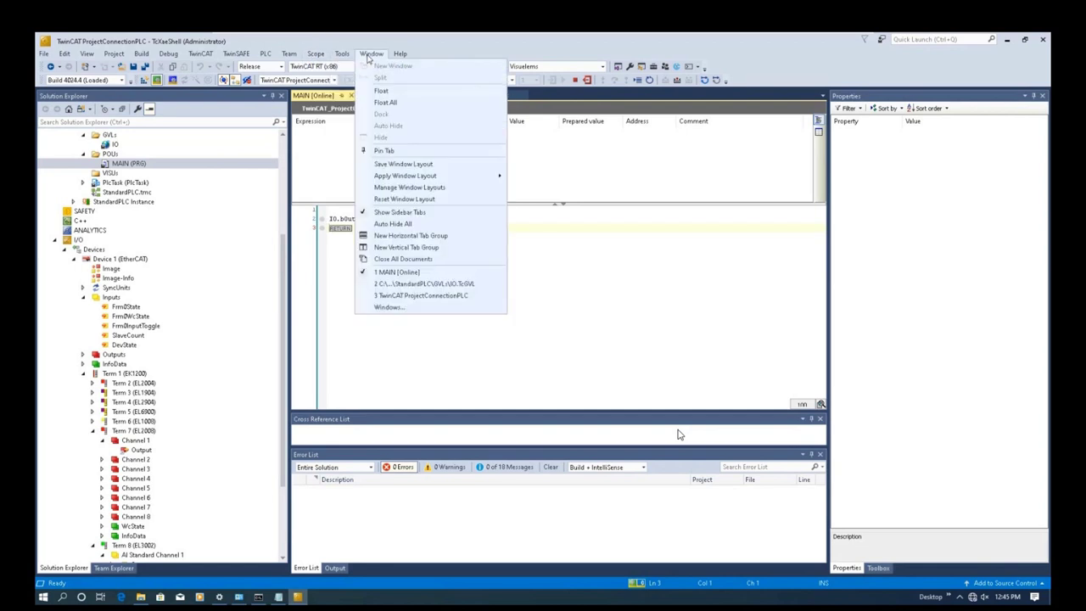
key(Escape)
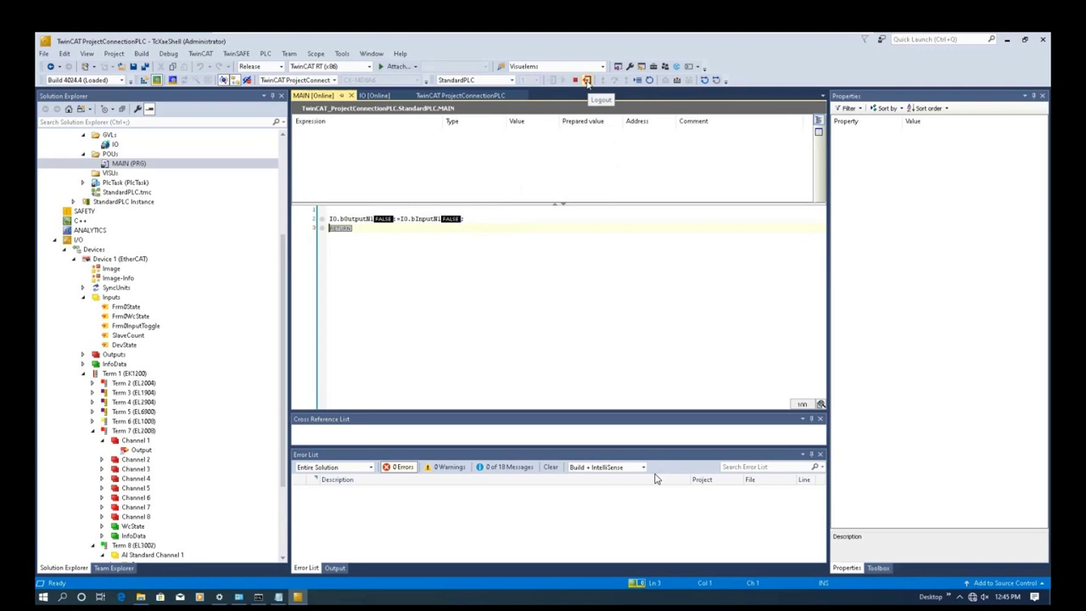
click(587, 81)
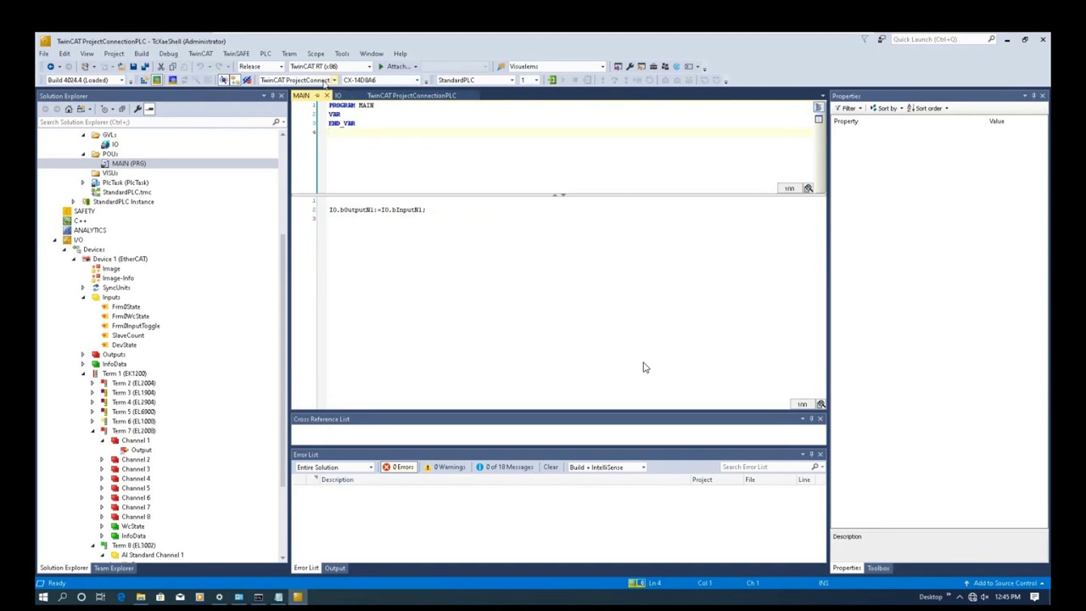
Browse the Window and PLC menus, then log back in to the PLC with Ctrl+F8.
click(372, 53)
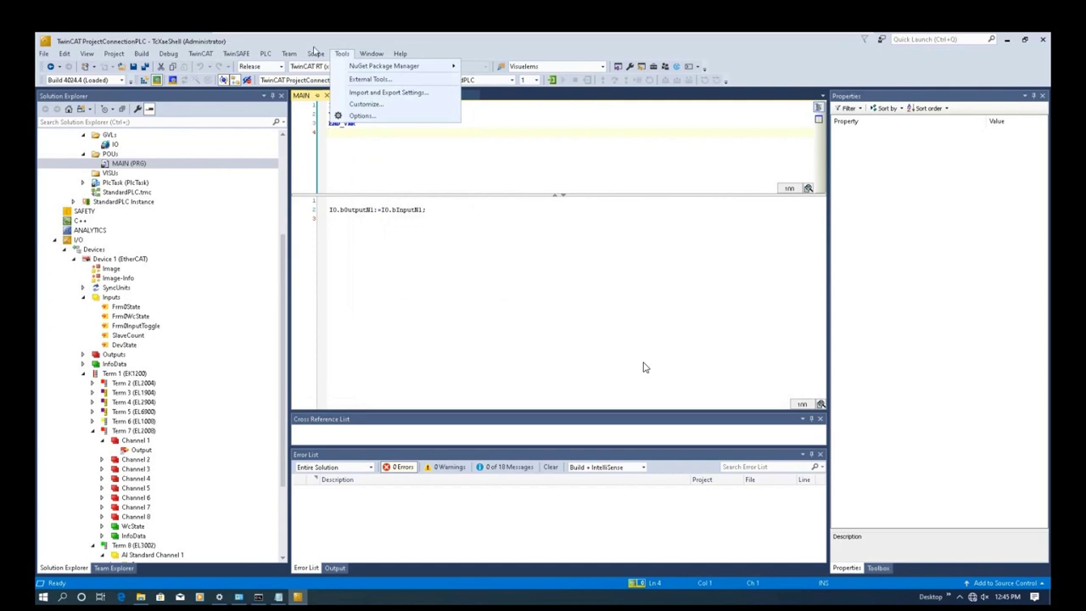
mouse_move(285, 54)
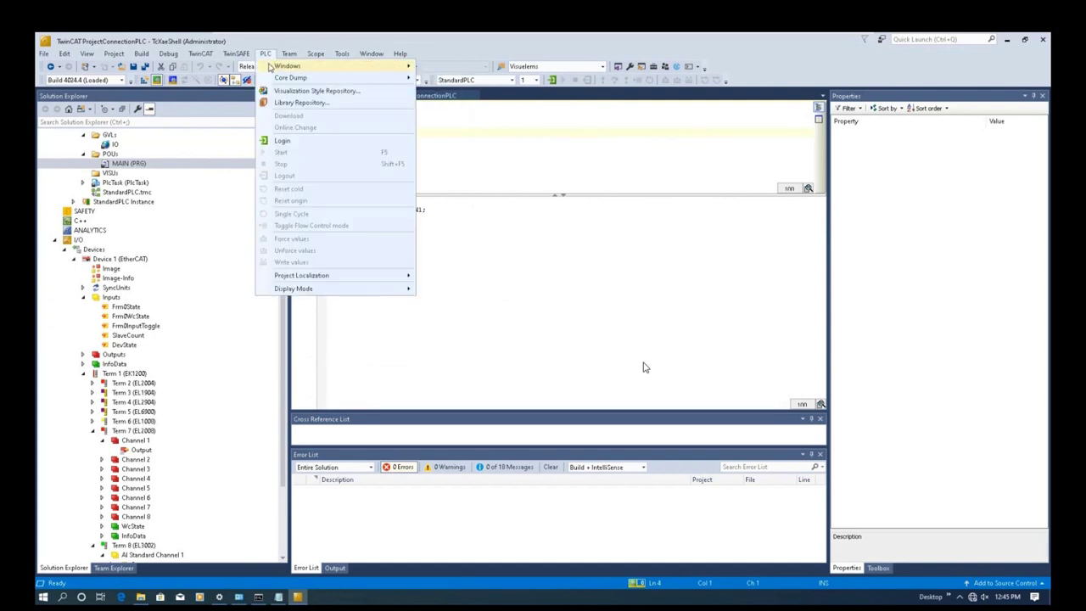
click(476, 91)
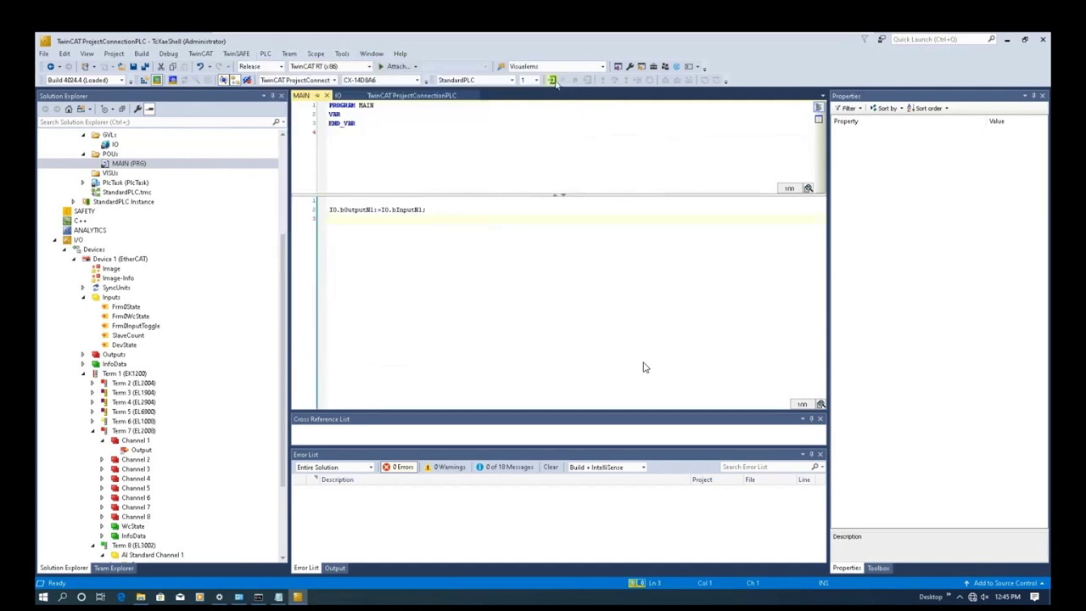
key(ctrl+F8)
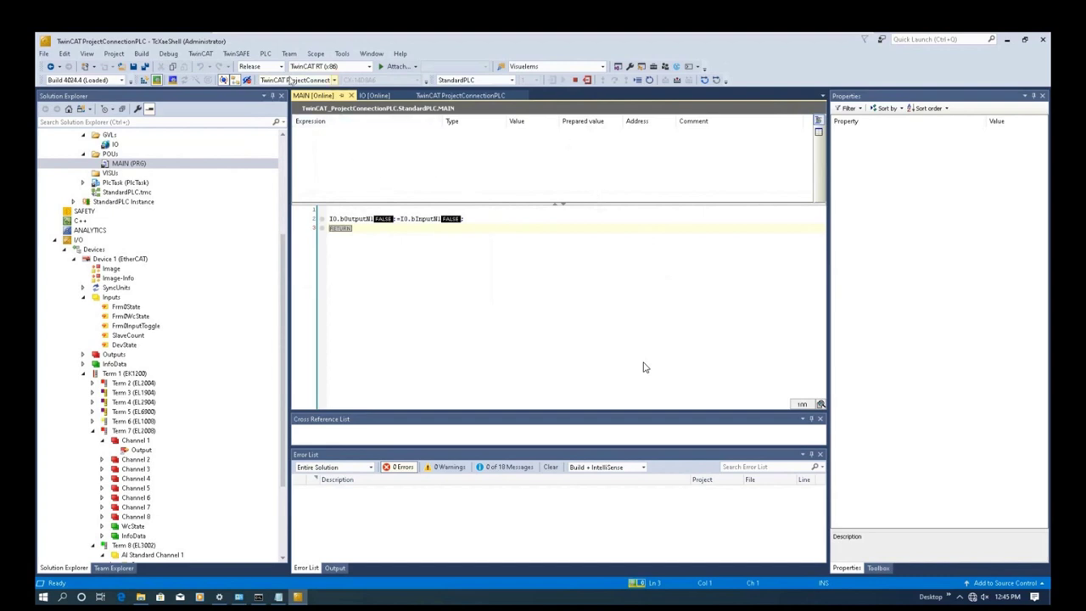
Open a Watch 1 panel from the PLC Windows submenu.
click(265, 53)
mouse_move(280, 68)
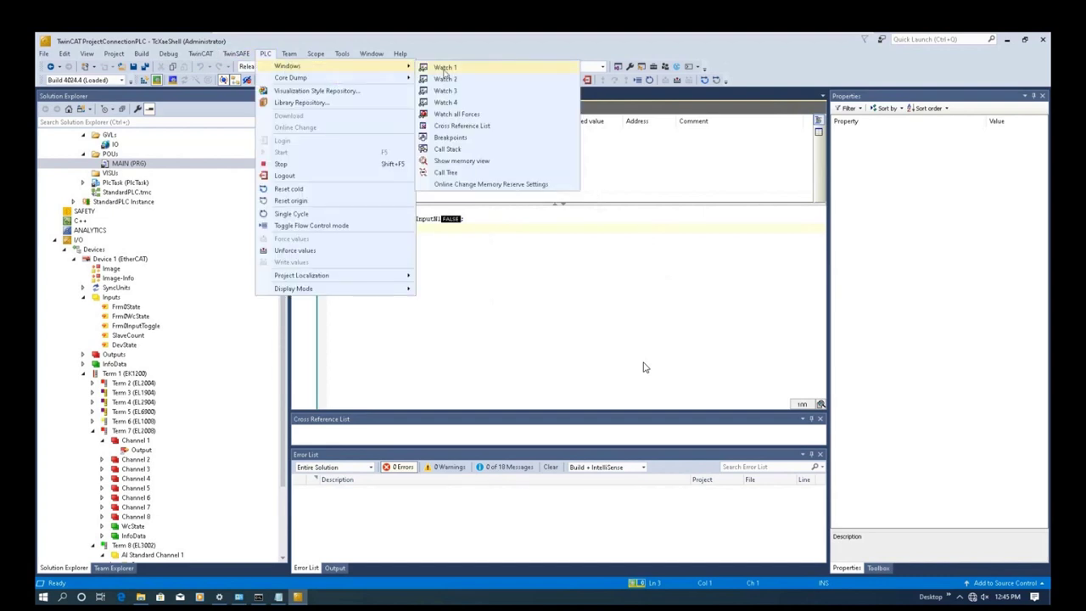
click(447, 73)
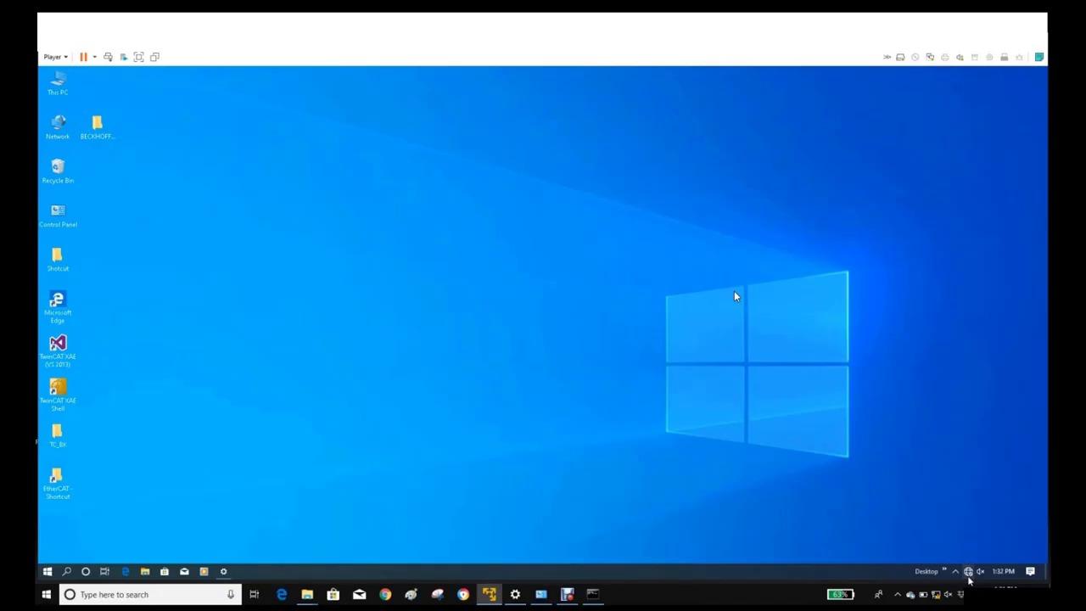
Open the Local Area Connection status from the Ethernet settings' network adapter list.
click(968, 571)
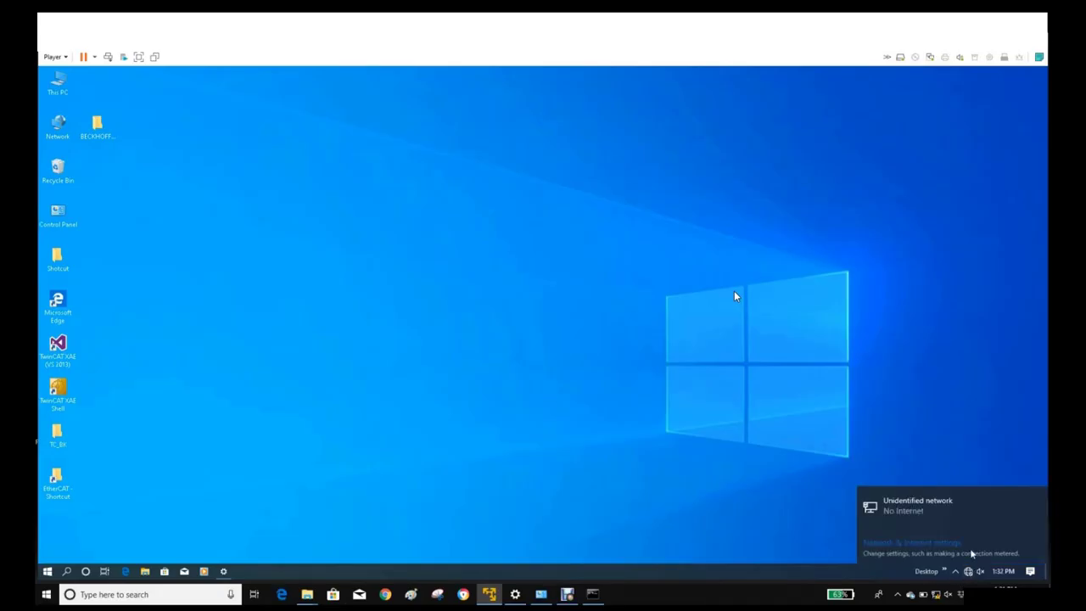
click(972, 551)
click(155, 222)
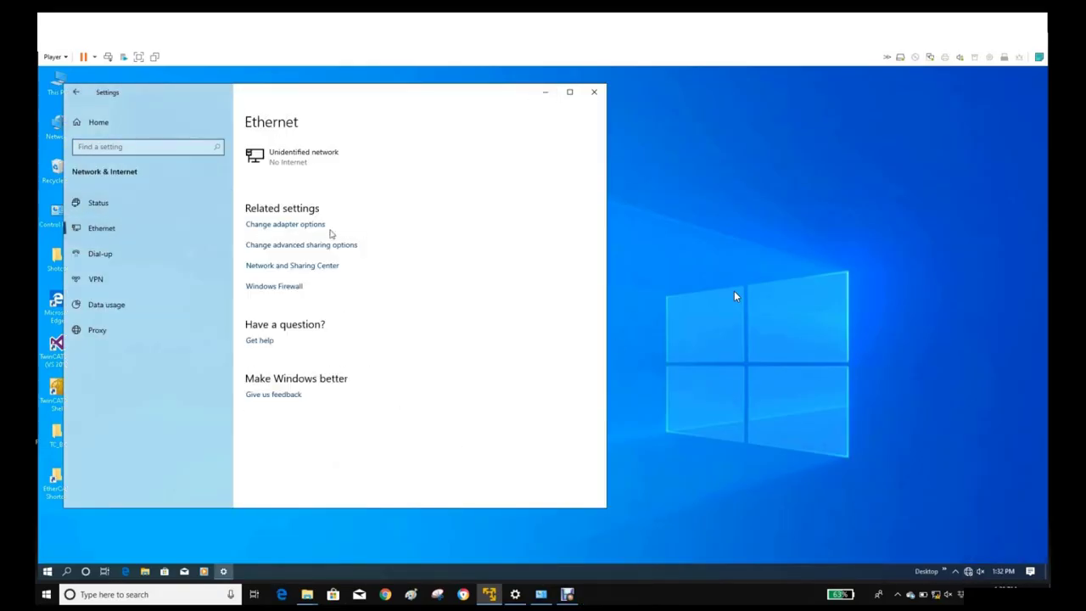
click(308, 226)
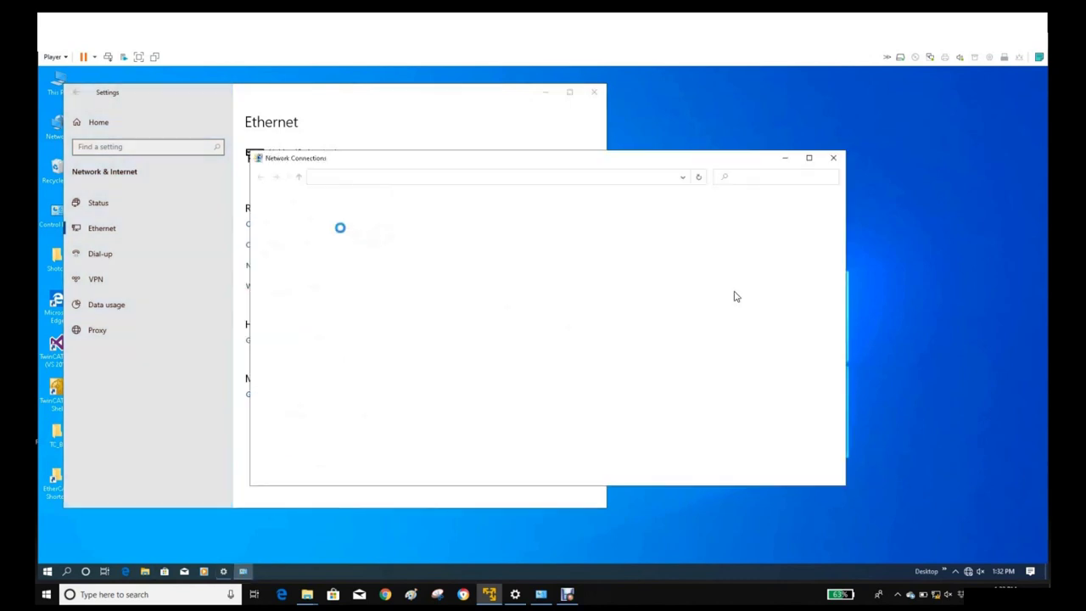
double_click(331, 227)
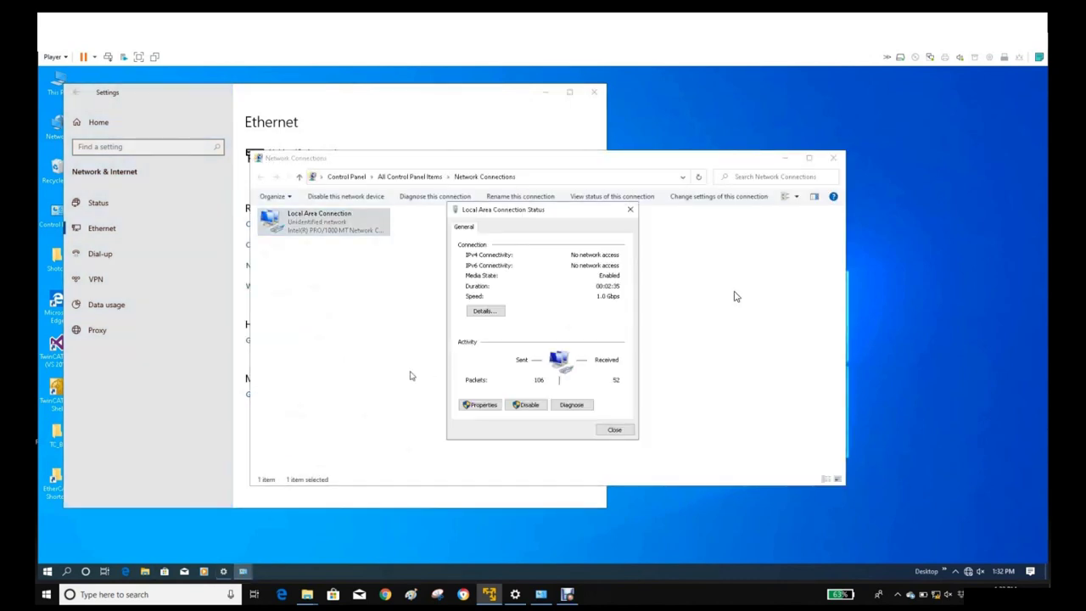
Set IPv4 to static 192.168.1.190 with mask 255.255.255.0, confirm, and close the network windows.
click(480, 404)
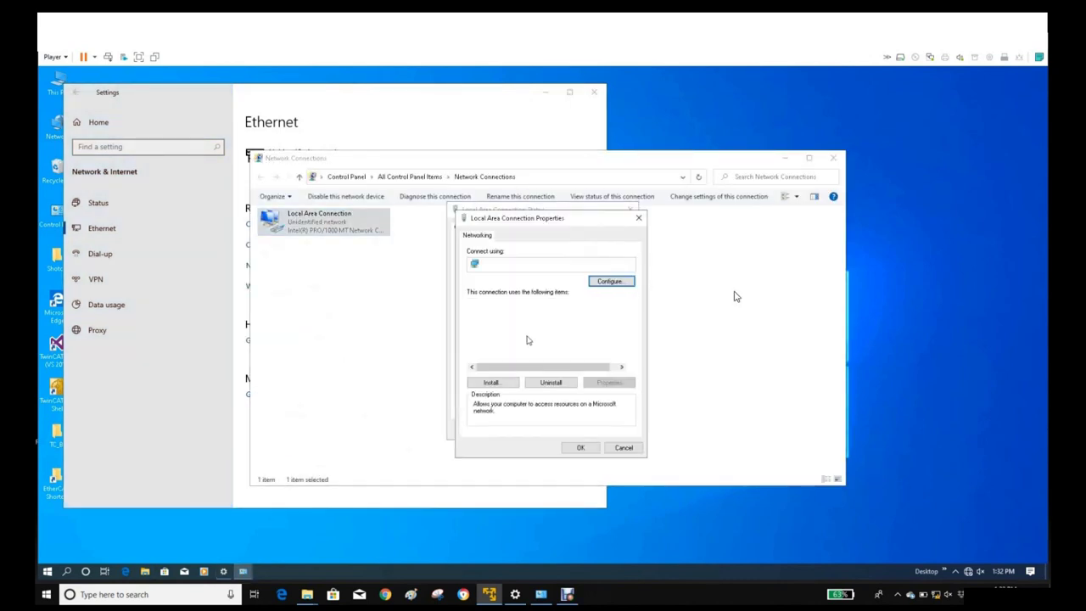
double_click(538, 338)
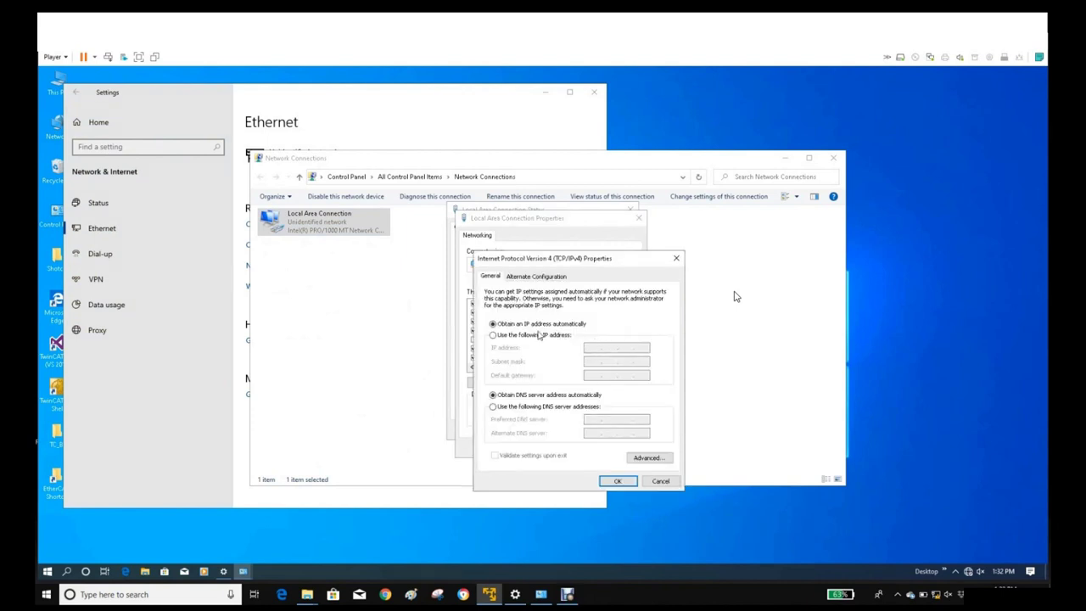
click(548, 336)
click(586, 348)
text(192 . 168 .  .)
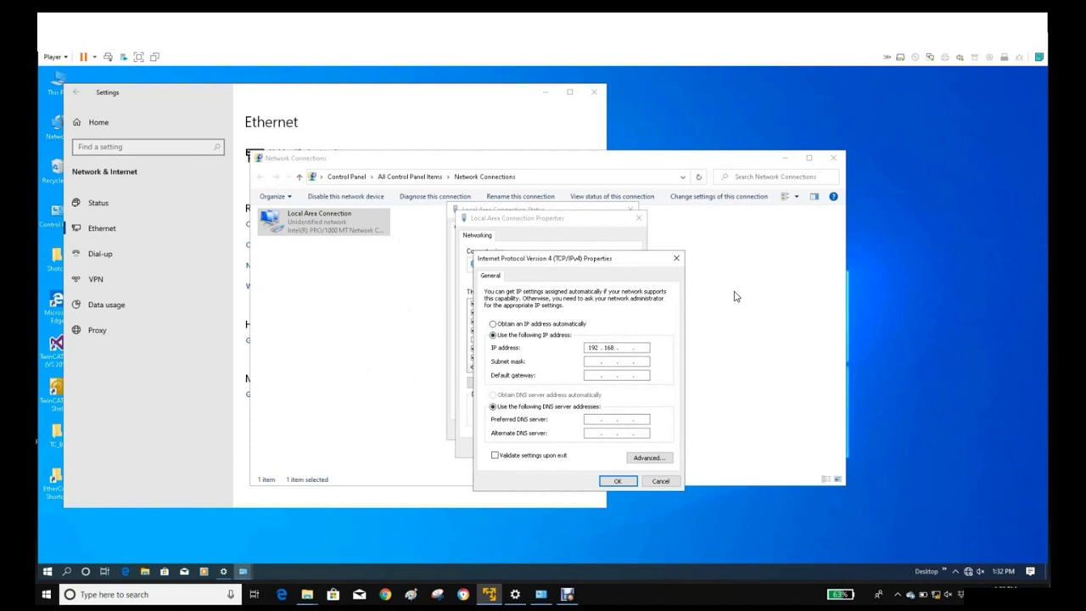
text(1 . 190)
key(Tab)
click(618, 481)
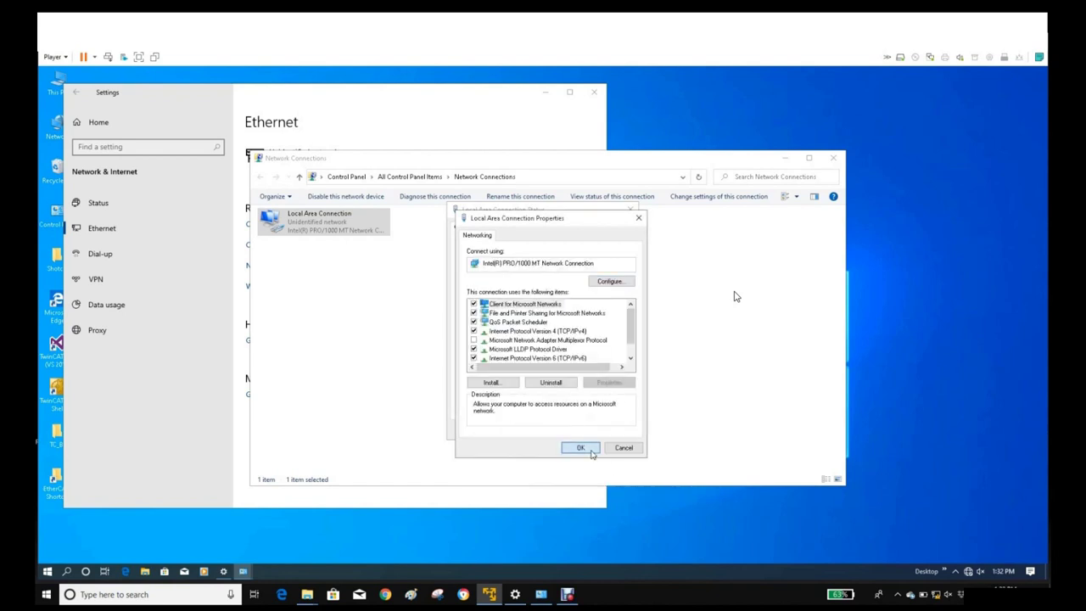
click(593, 450)
click(614, 429)
click(833, 158)
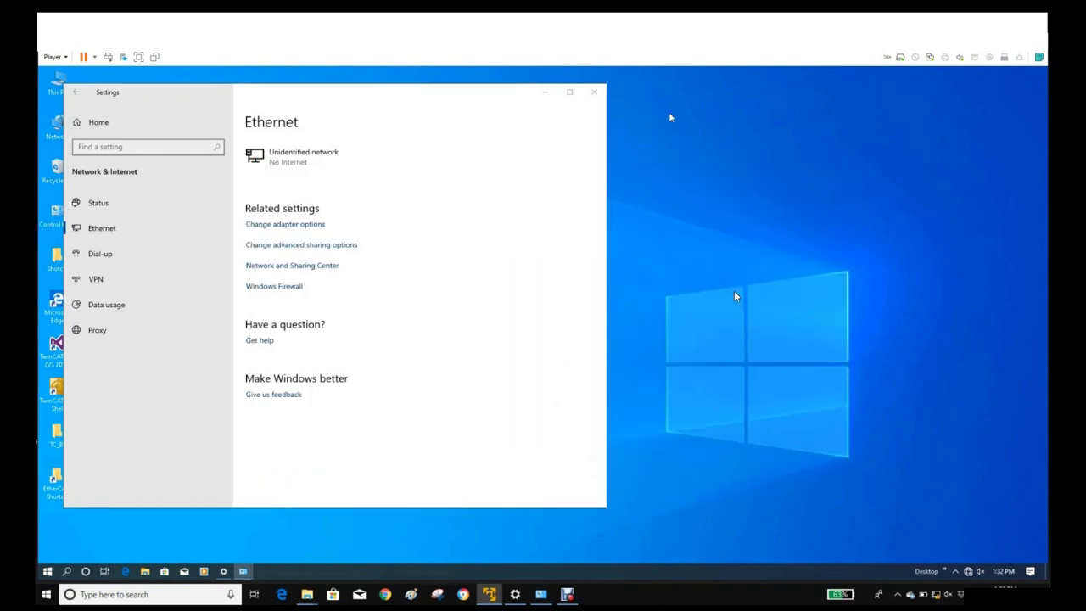
click(547, 94)
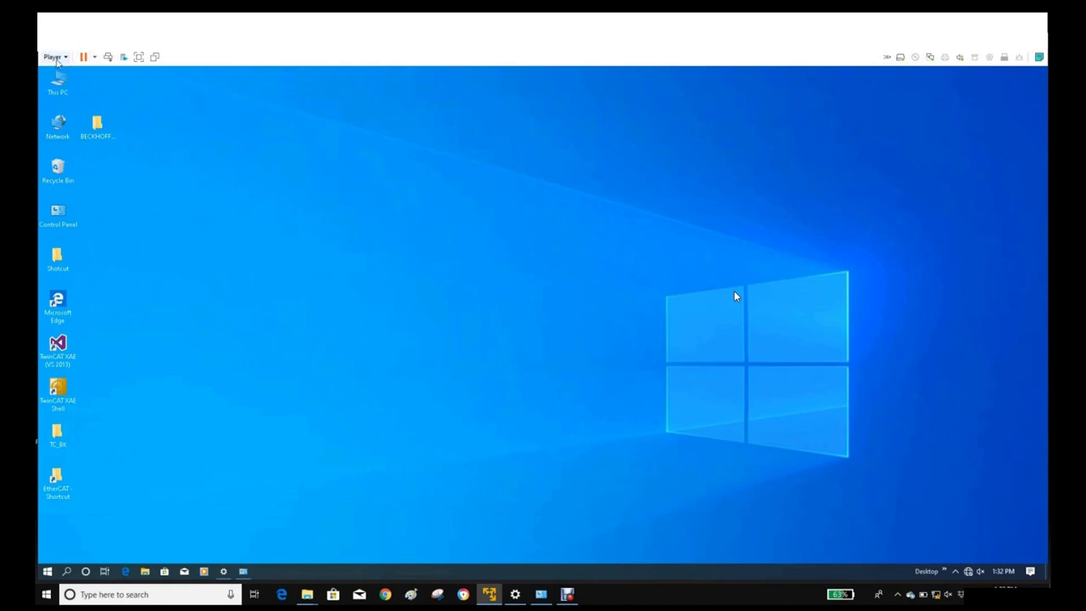
click(53, 57)
mouse_move(80, 99)
mouse_move(272, 110)
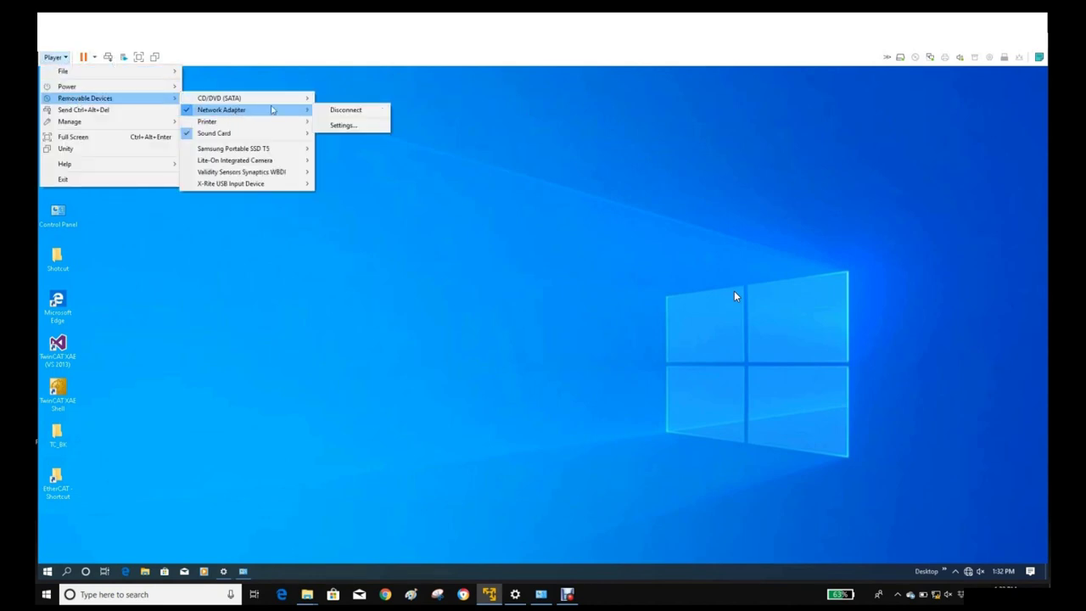
click(359, 128)
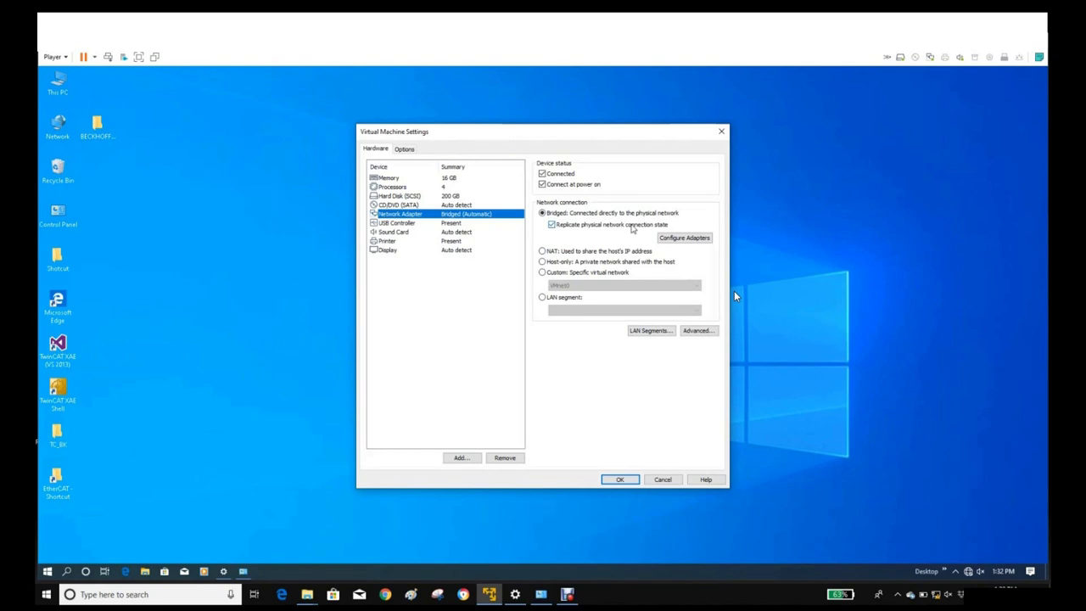
click(620, 479)
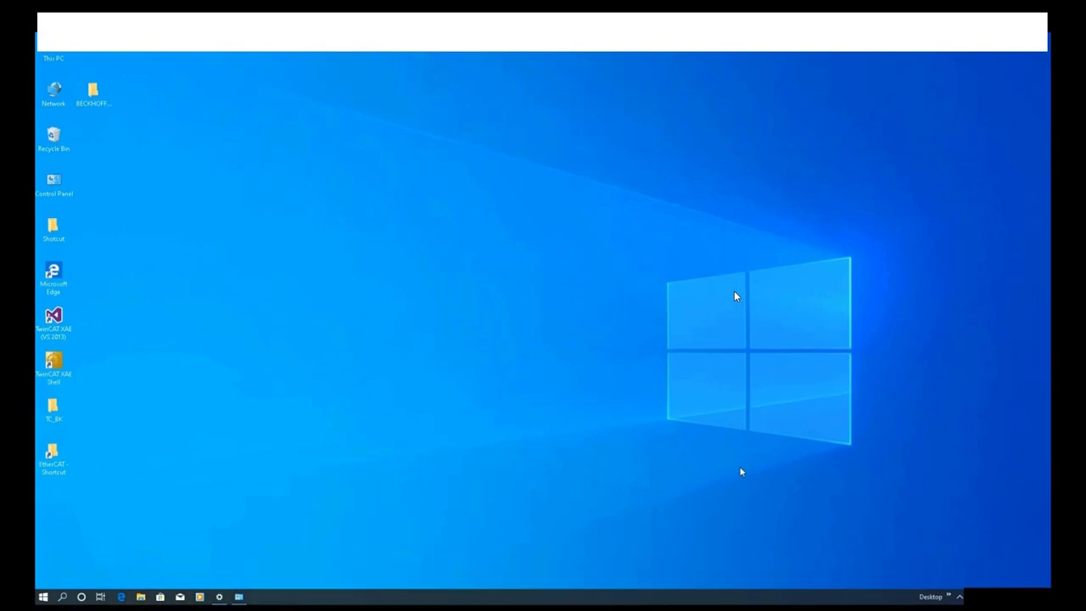
Open TwinCAT Router's Edit Routes dialog from the tray icon.
click(960, 596)
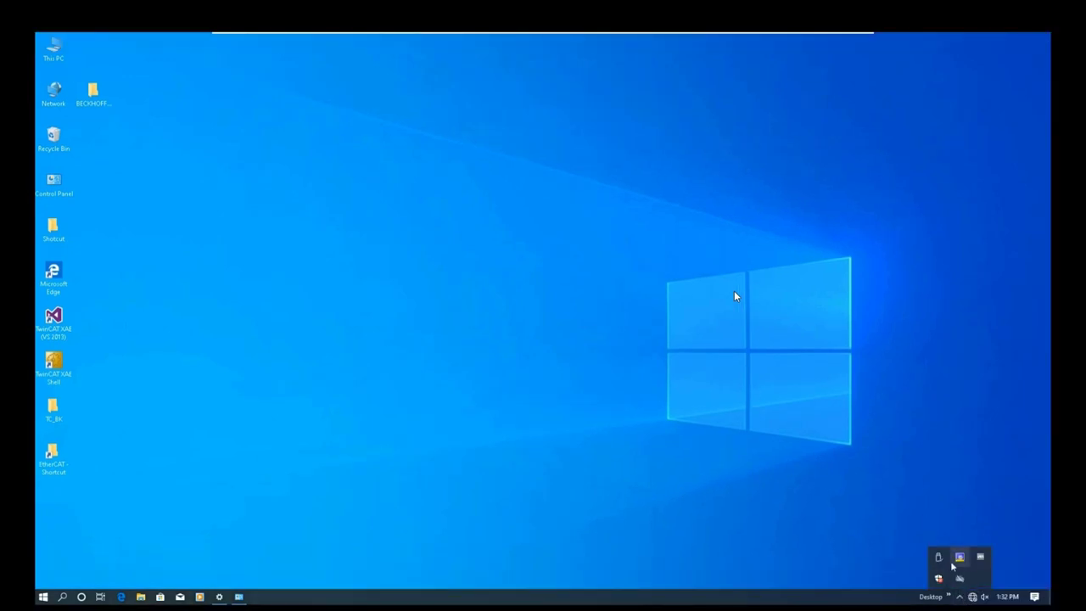
right_click(959, 558)
mouse_move(977, 535)
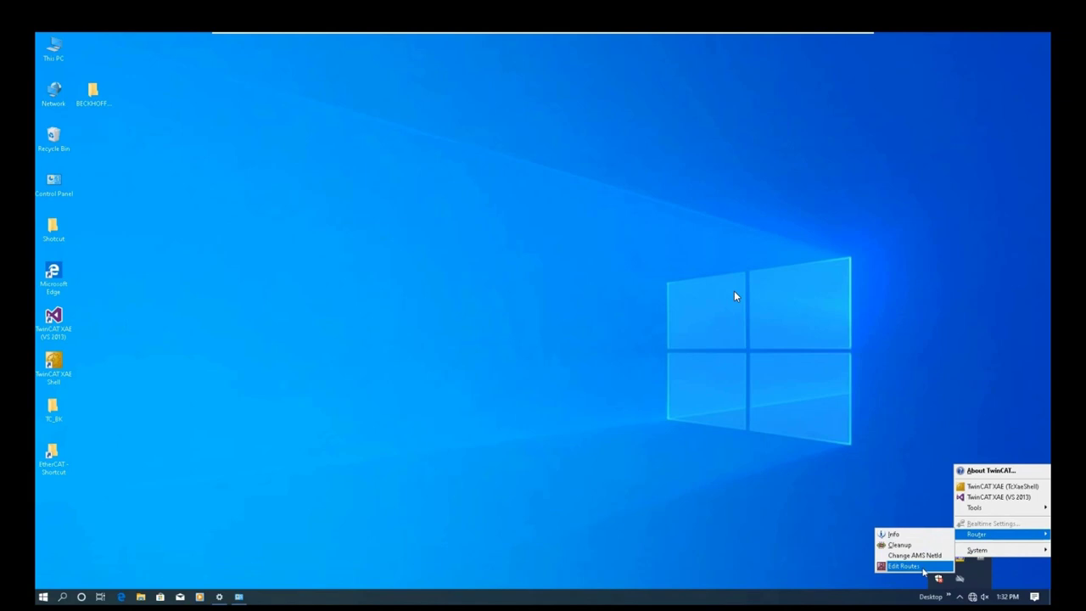
click(924, 568)
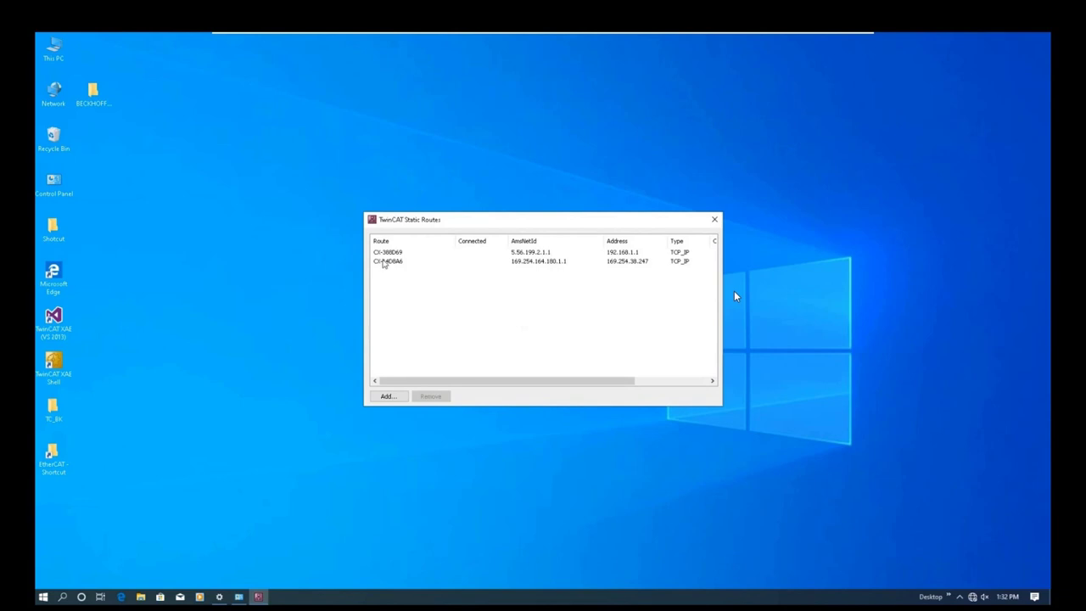
Add a route to broadcast-found CX-14D8A6 with Secure ADS off, entering the controller password.
click(387, 398)
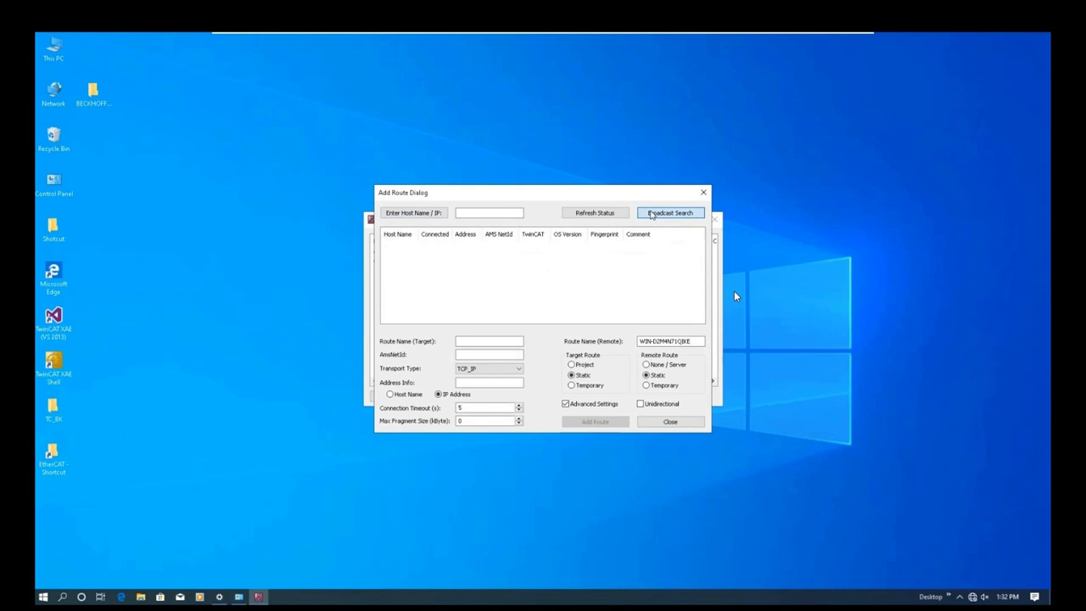
click(651, 215)
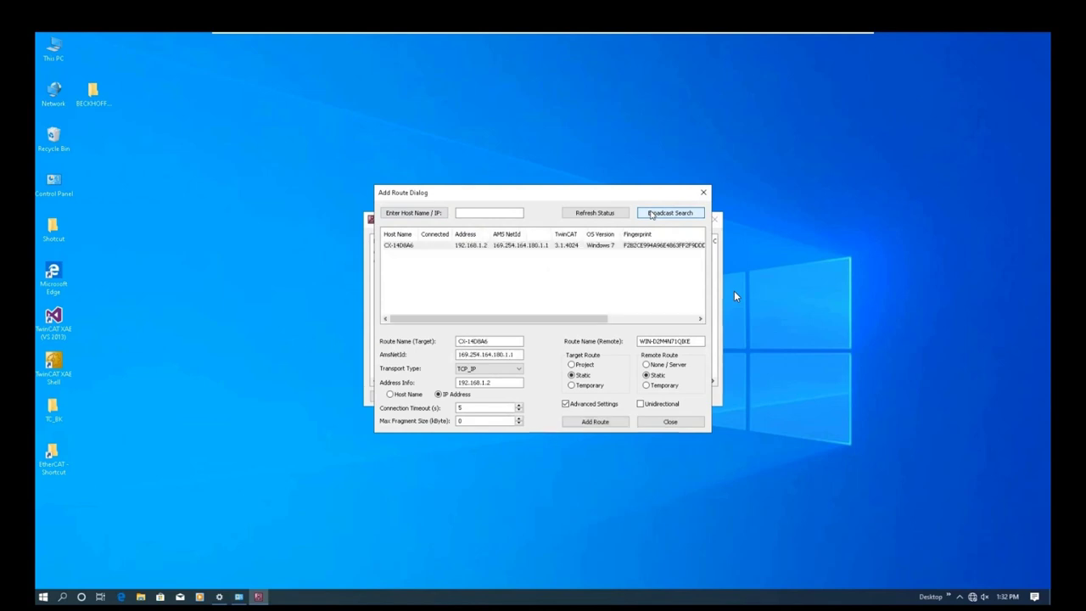
click(570, 246)
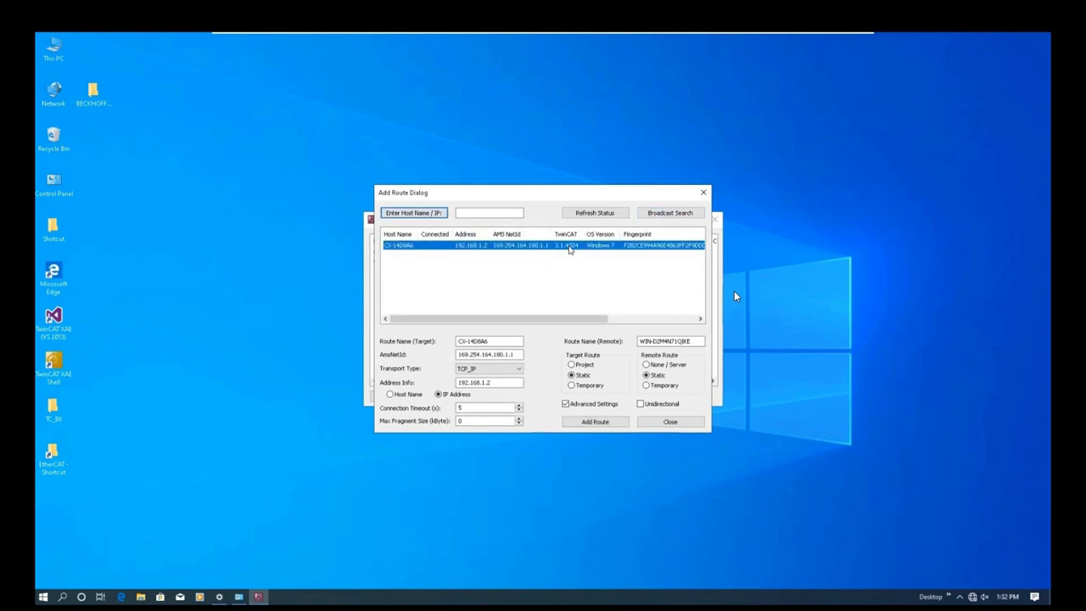
click(599, 423)
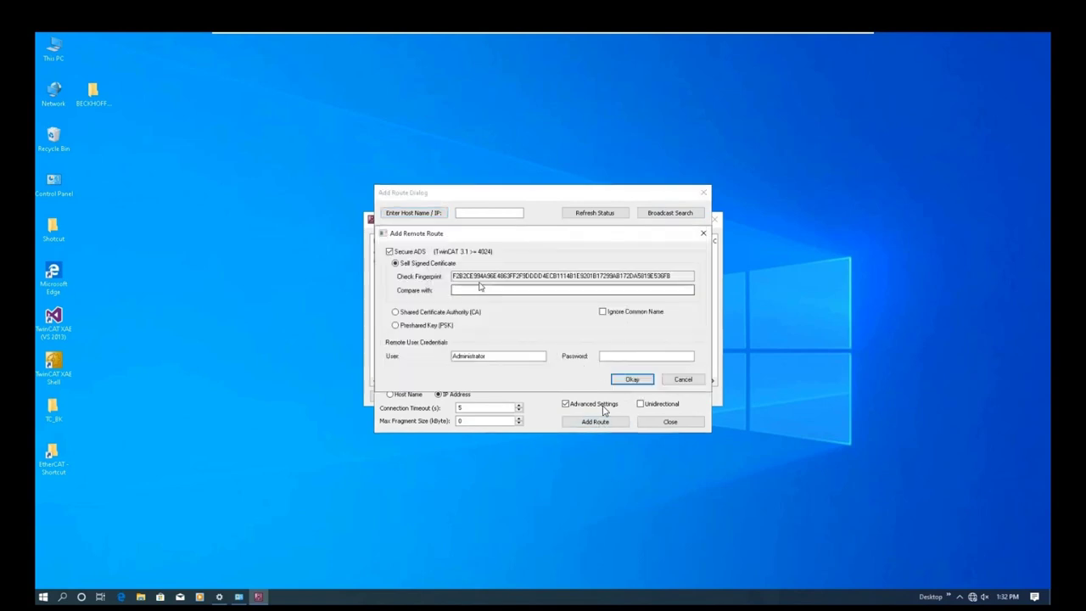
click(389, 252)
click(620, 278)
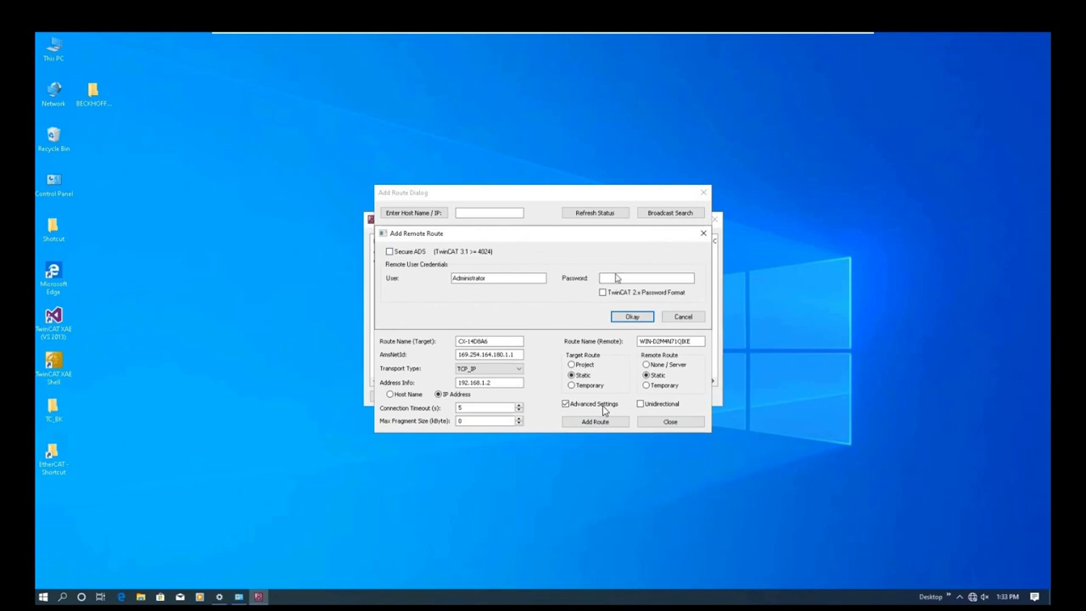
text(1)
click(633, 316)
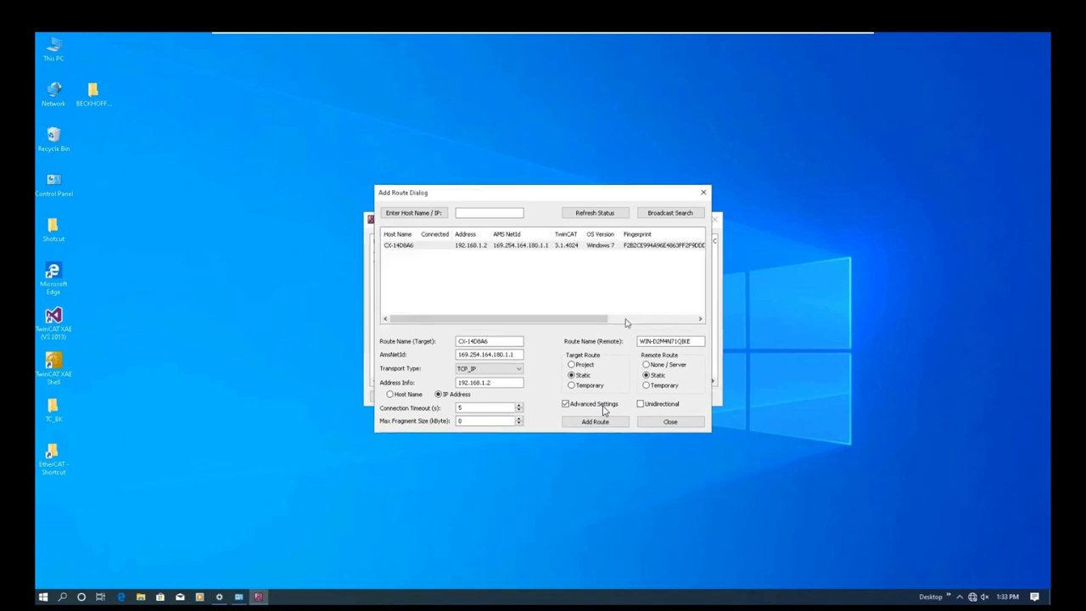
click(471, 246)
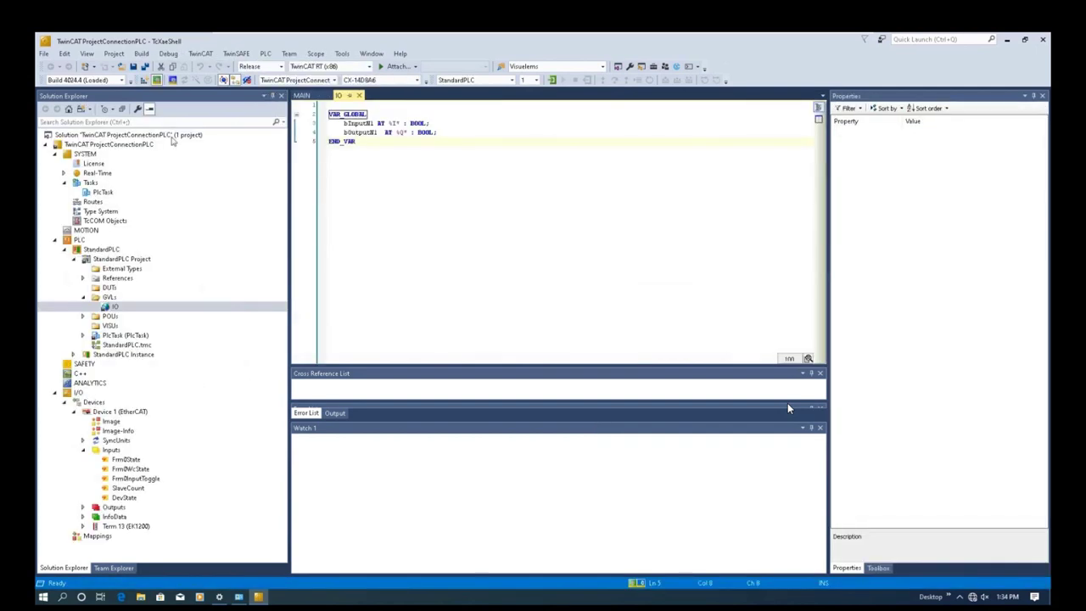
For StandardPLC, open Choose Target System and accept the local-system and solution-platform prompts.
click(85, 249)
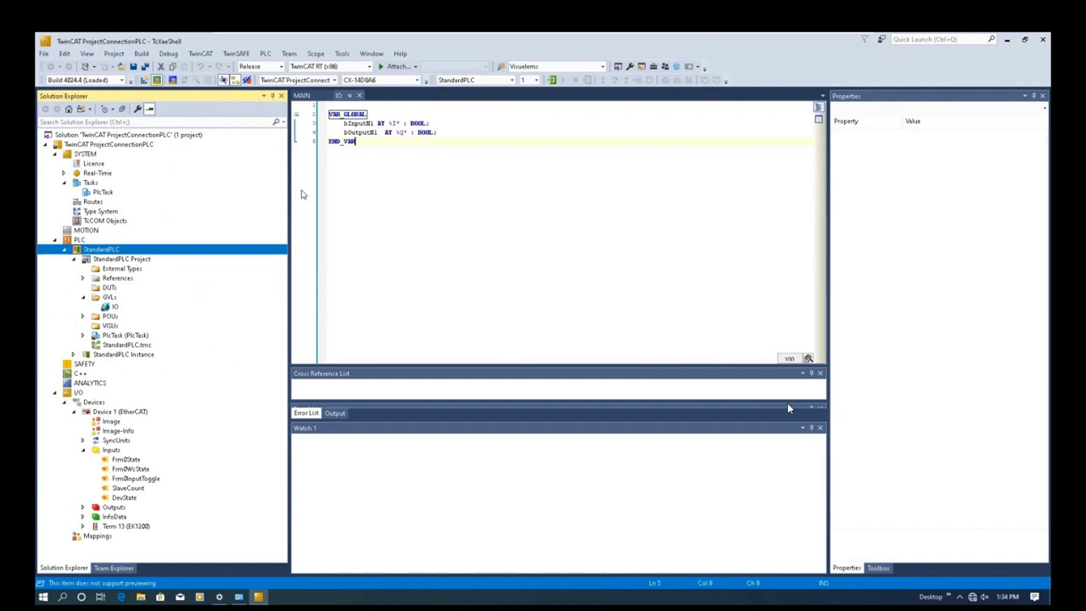
click(417, 80)
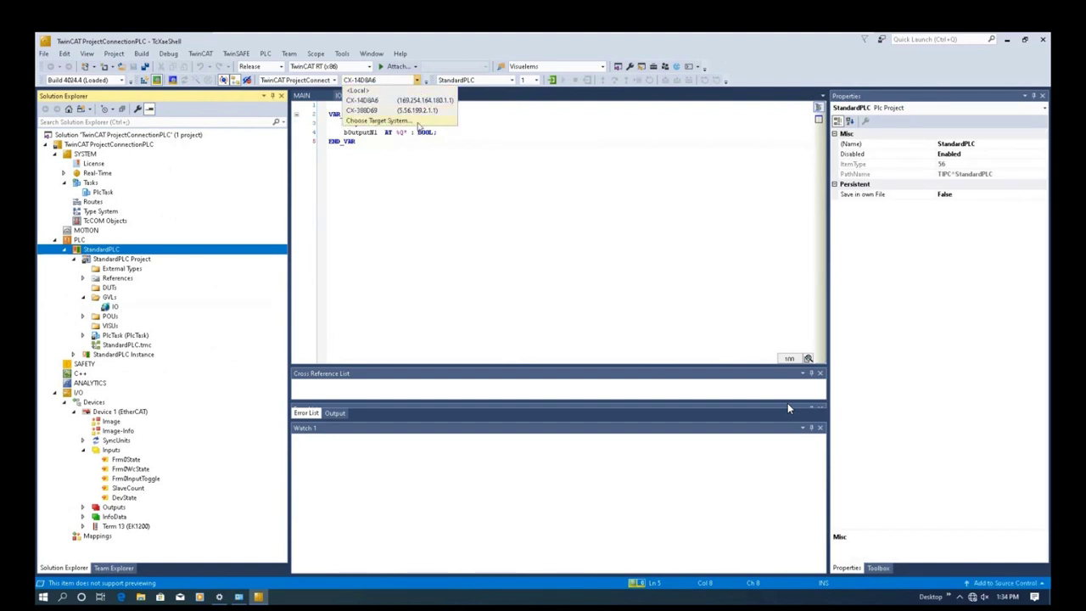
click(418, 120)
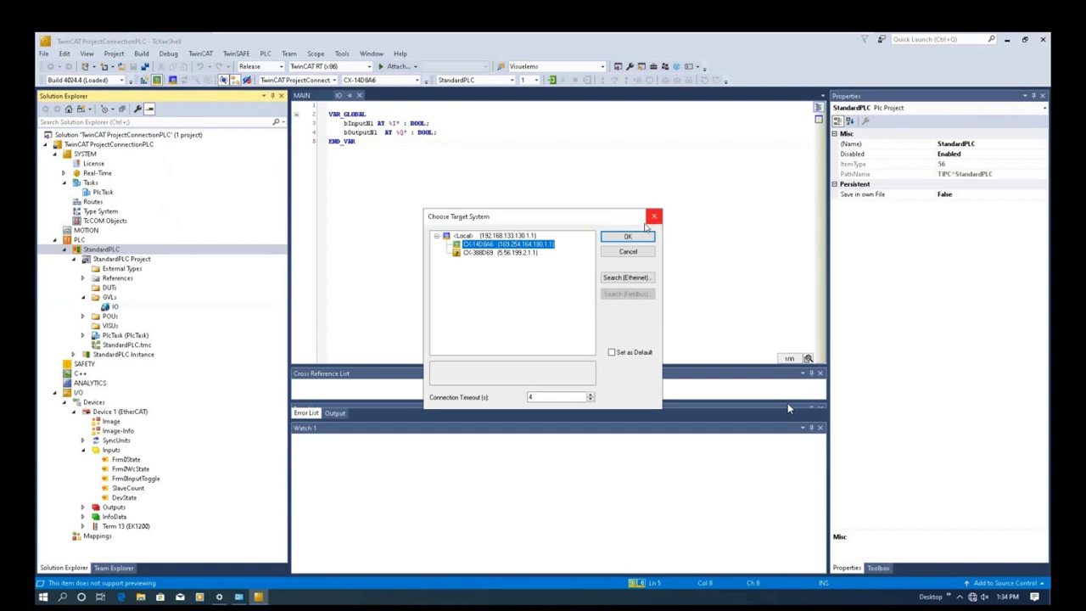
click(481, 238)
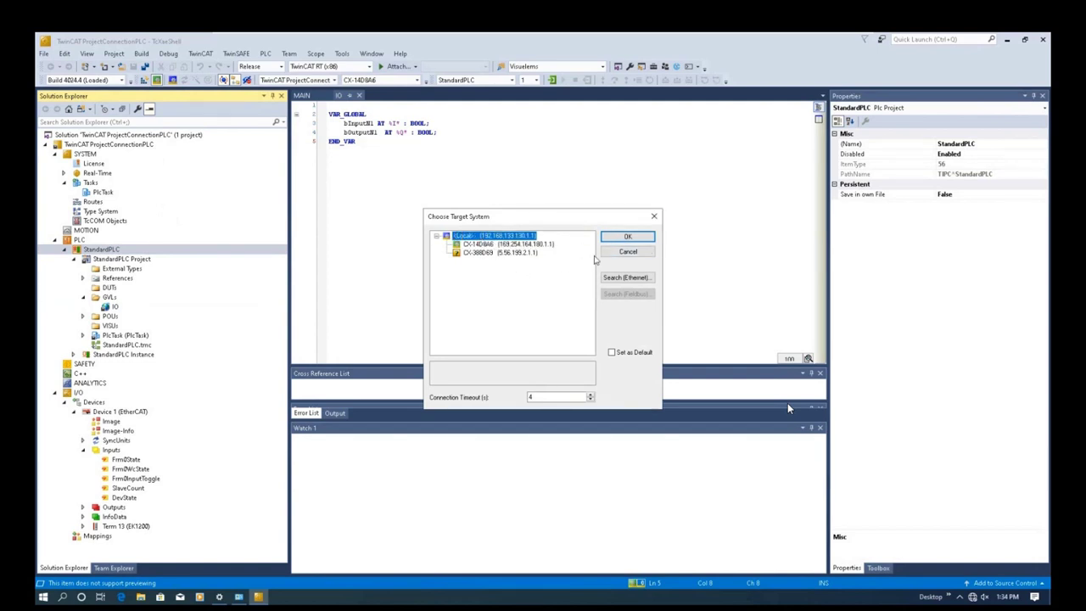
click(618, 278)
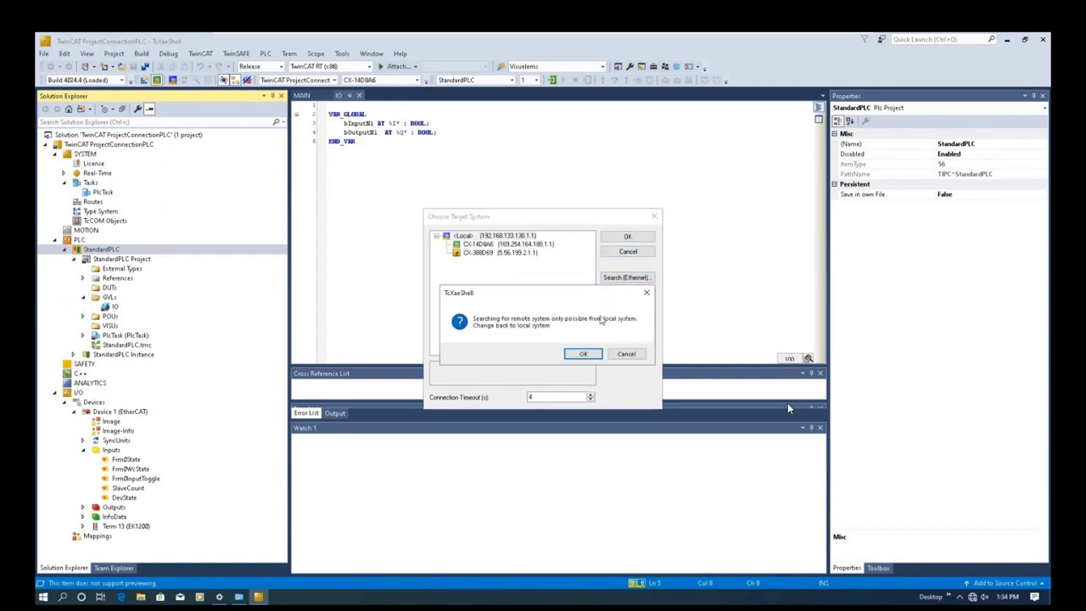
click(583, 355)
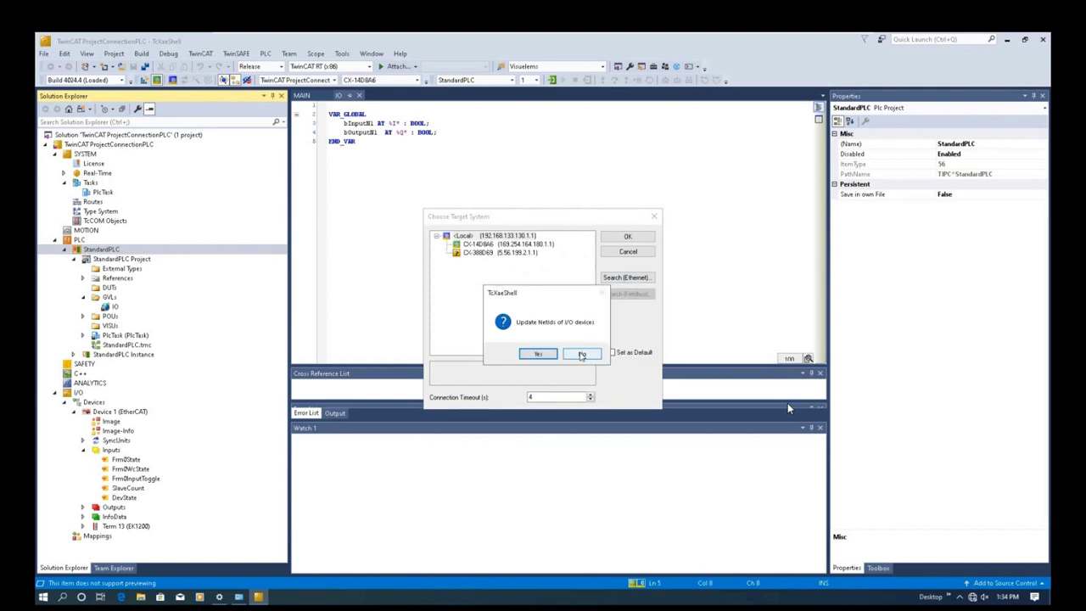
click(553, 355)
click(579, 358)
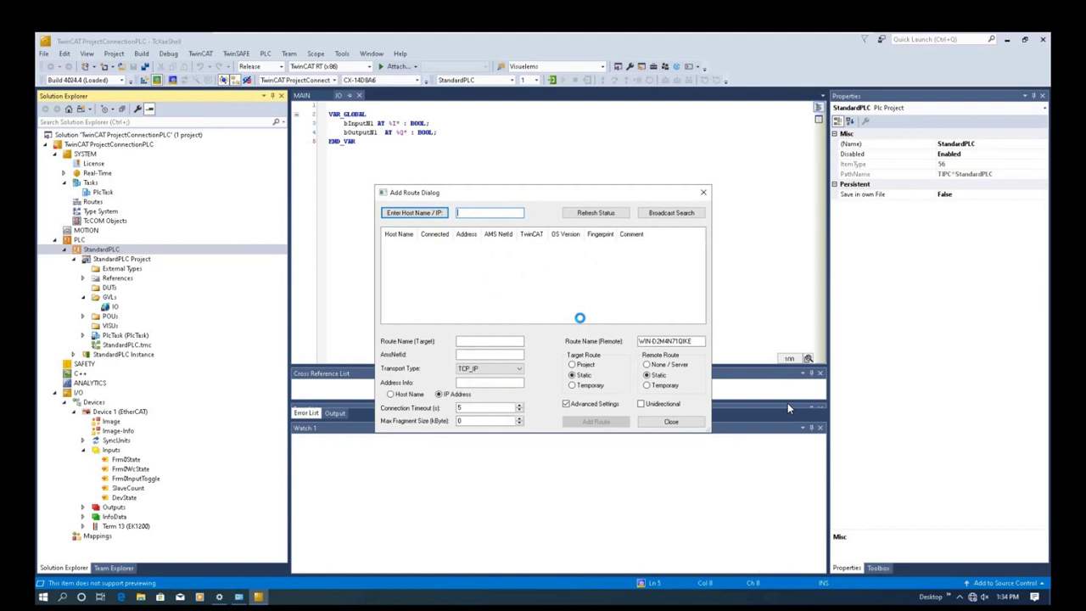
Broadcast-search and choose CX-14D8A6 as the target, agreeing to update the I/O NetIds.
click(672, 213)
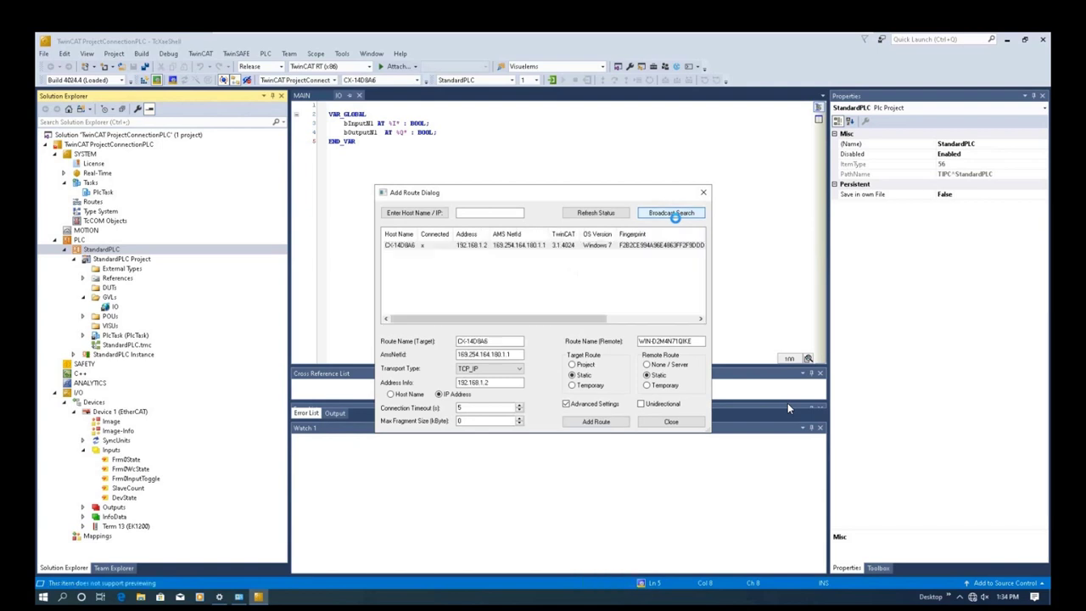
click(528, 253)
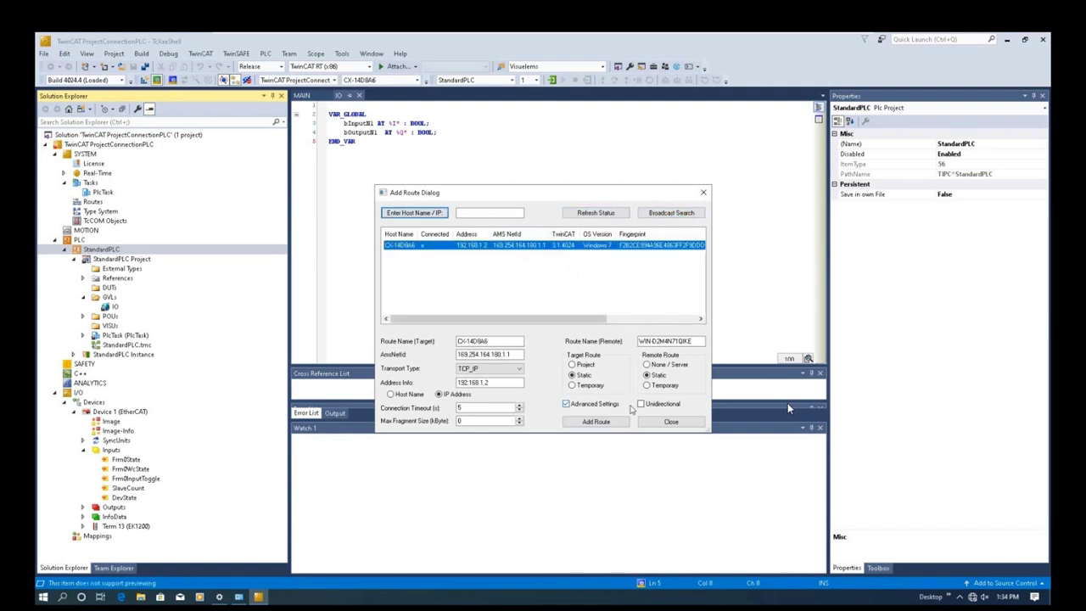
click(655, 425)
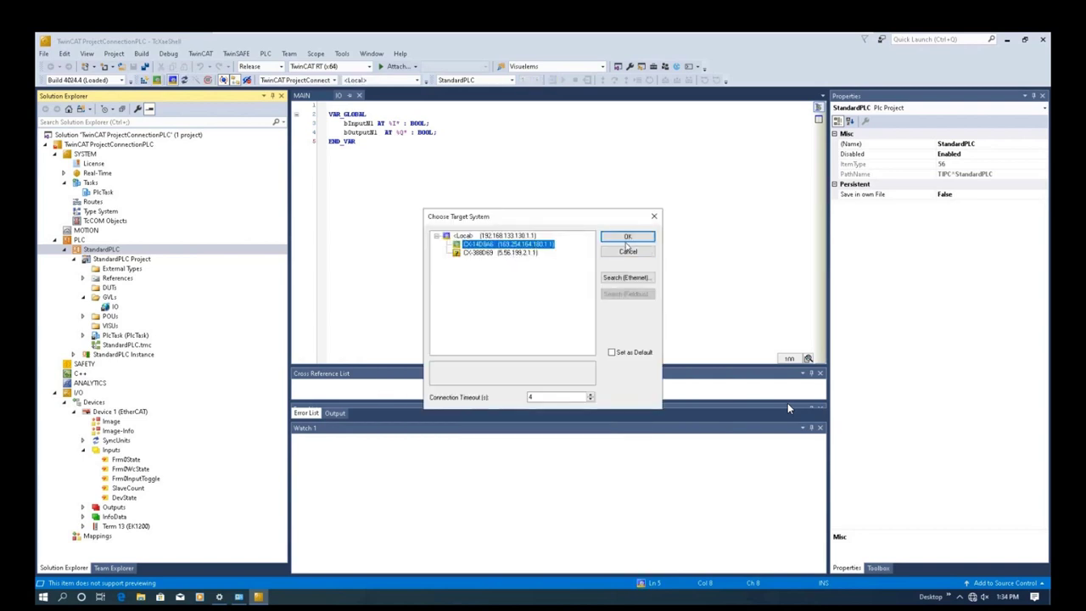
click(628, 237)
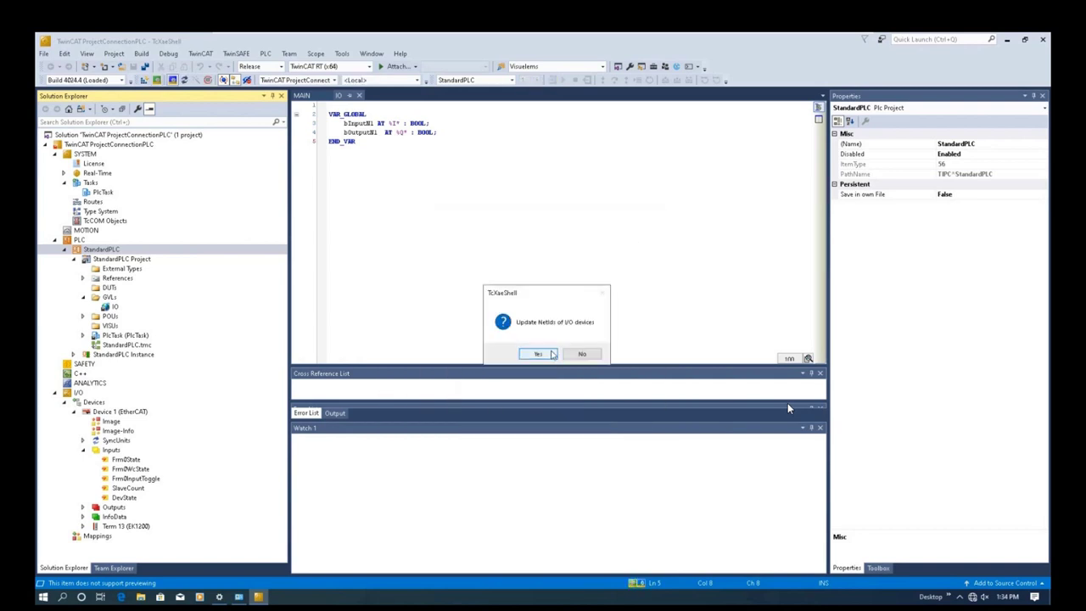
click(538, 354)
click(584, 360)
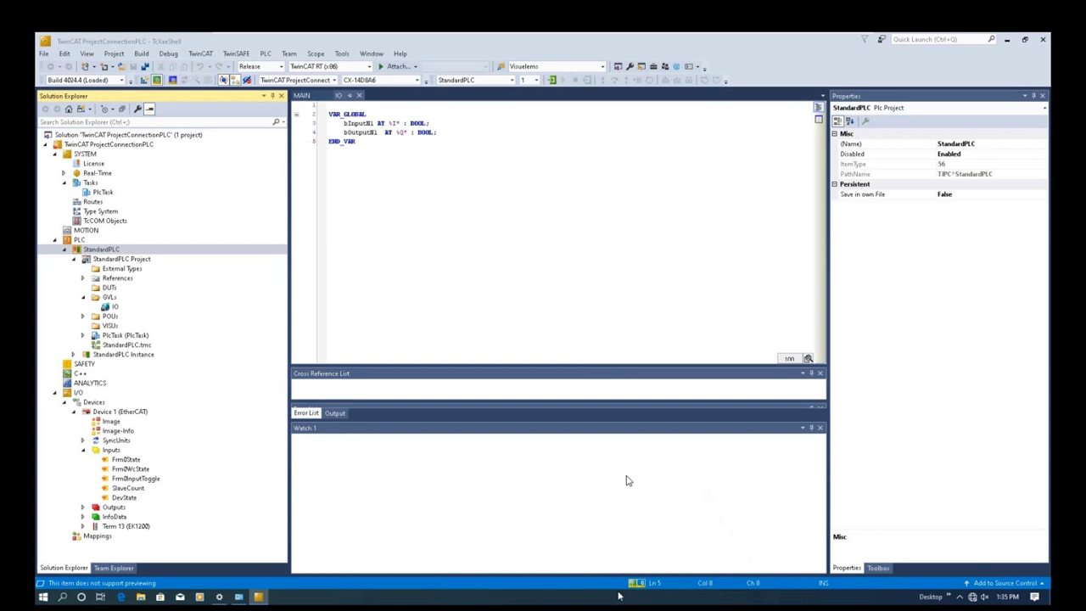
Select the solution root and start File > Open > Open Project from Target.
click(126, 145)
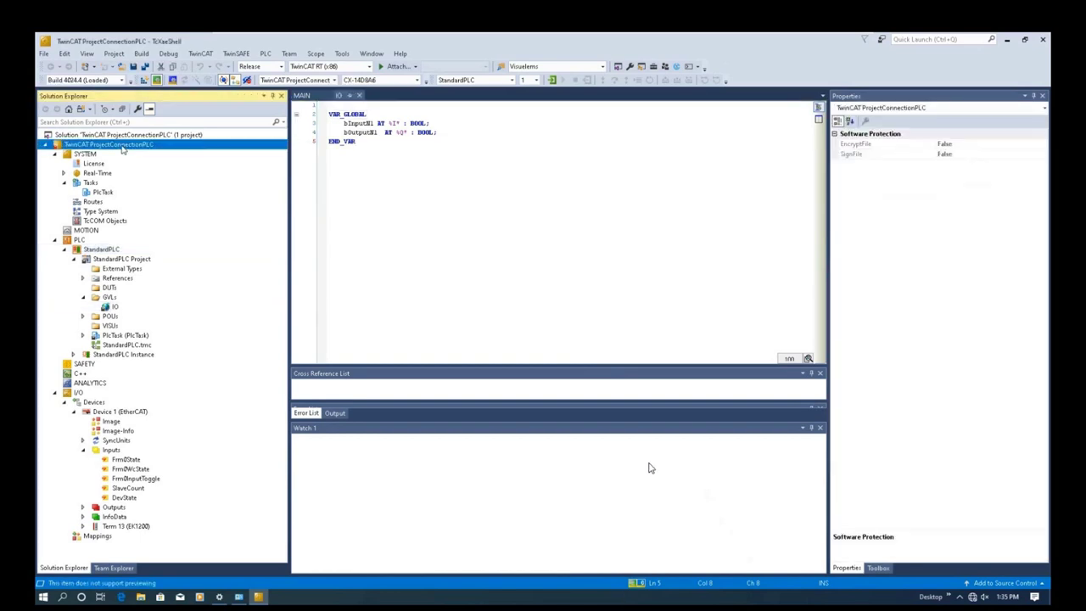
key(Up)
click(43, 53)
click(47, 56)
click(47, 57)
click(48, 58)
click(48, 57)
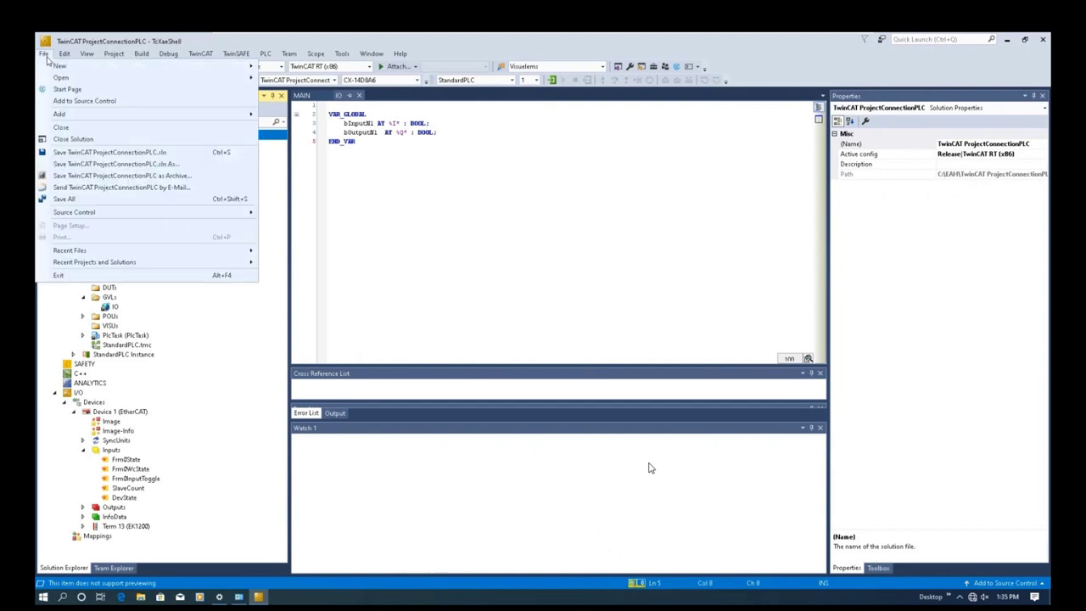
mouse_move(139, 72)
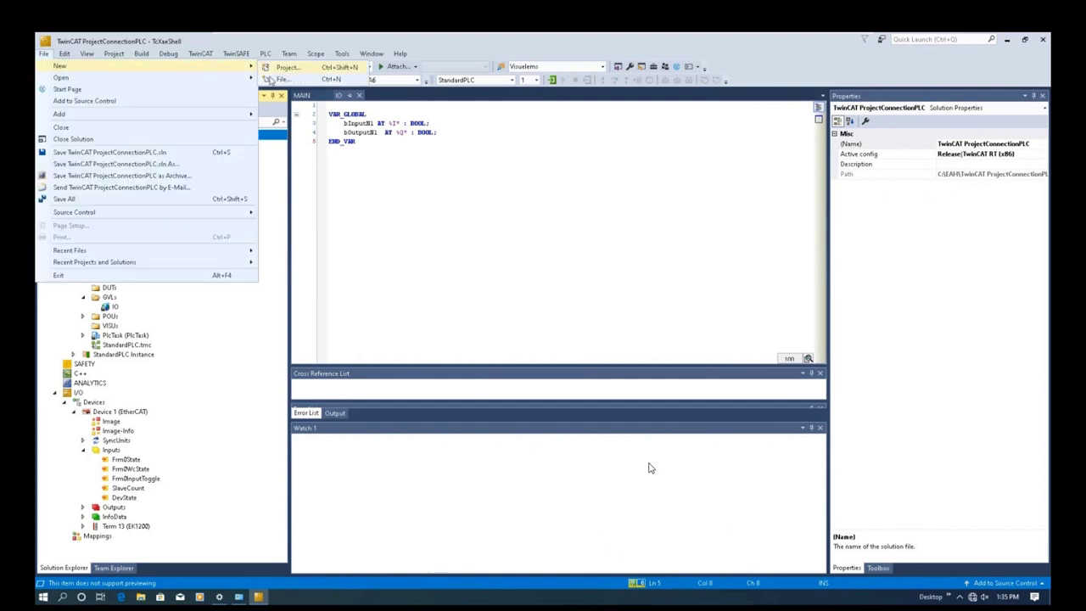
mouse_move(241, 81)
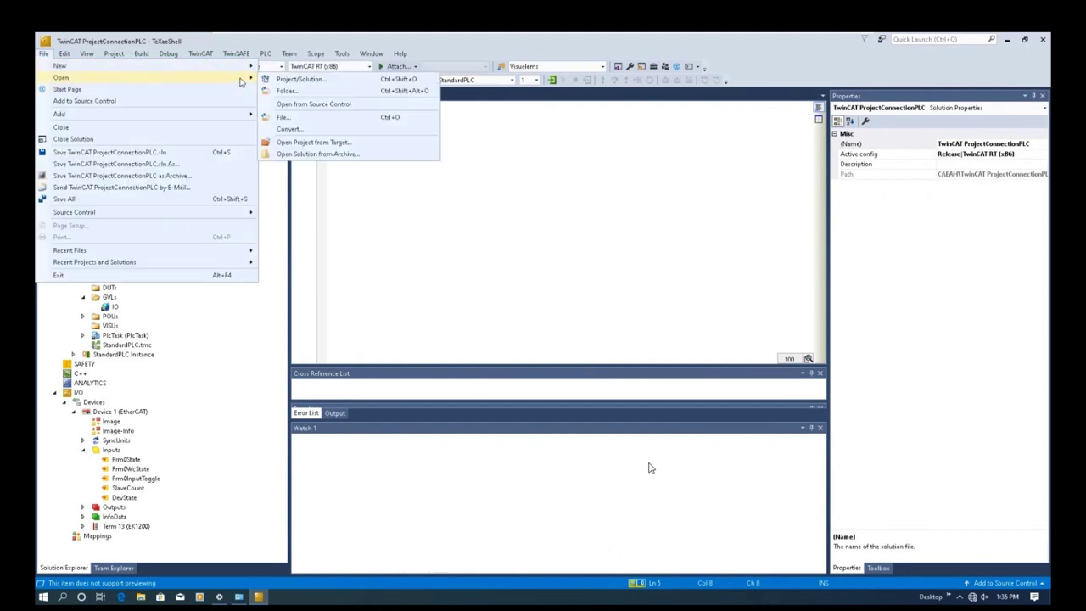
click(332, 144)
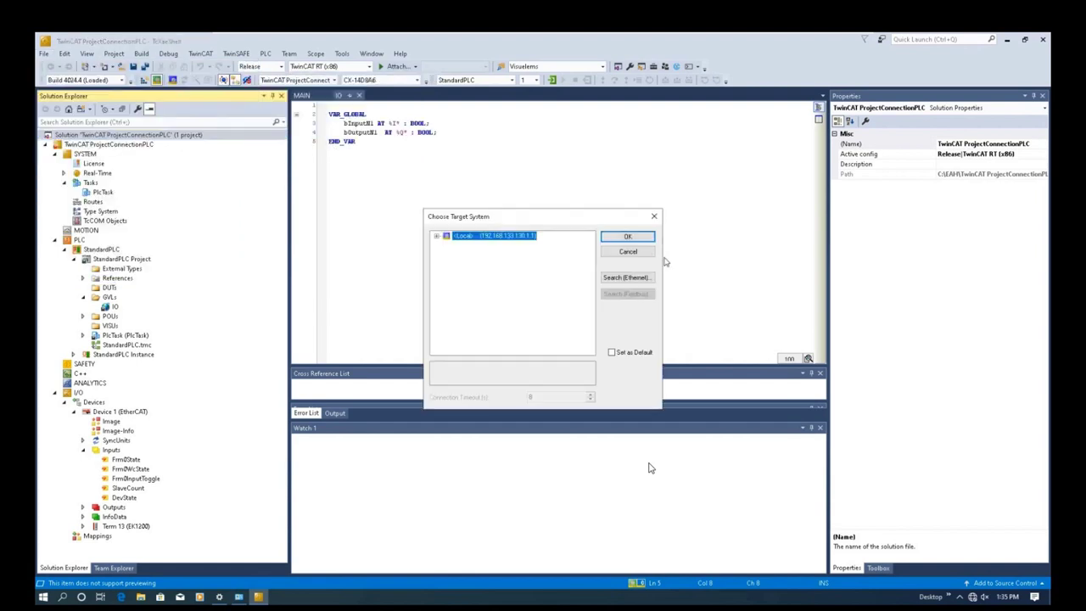
Upload the project from CX-14D8A6 into C:\EAH, renaming the folder with 'Upload'.
key(Right)
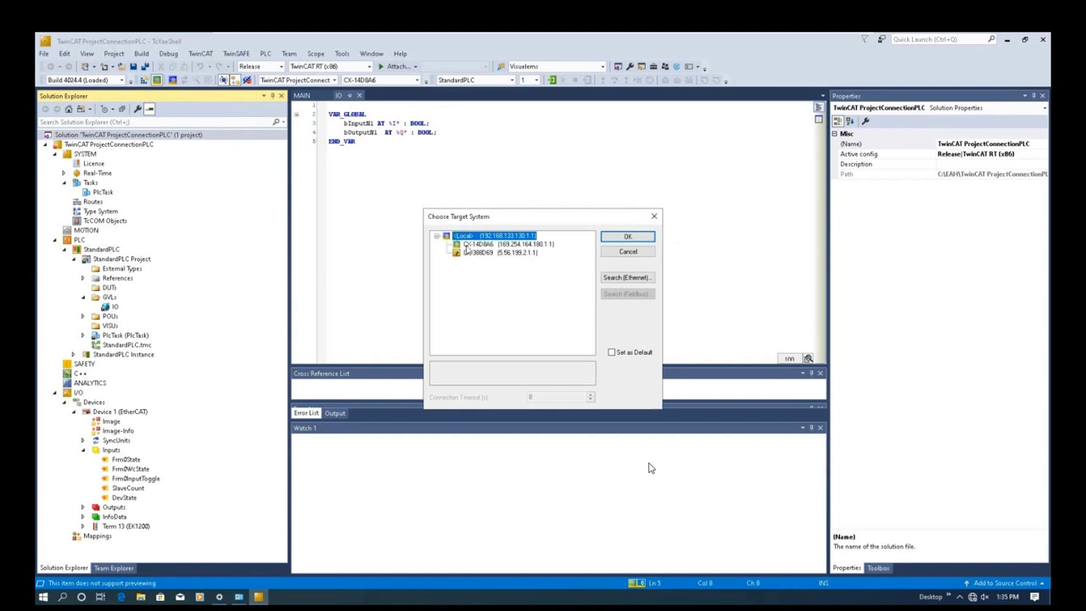
key(Down)
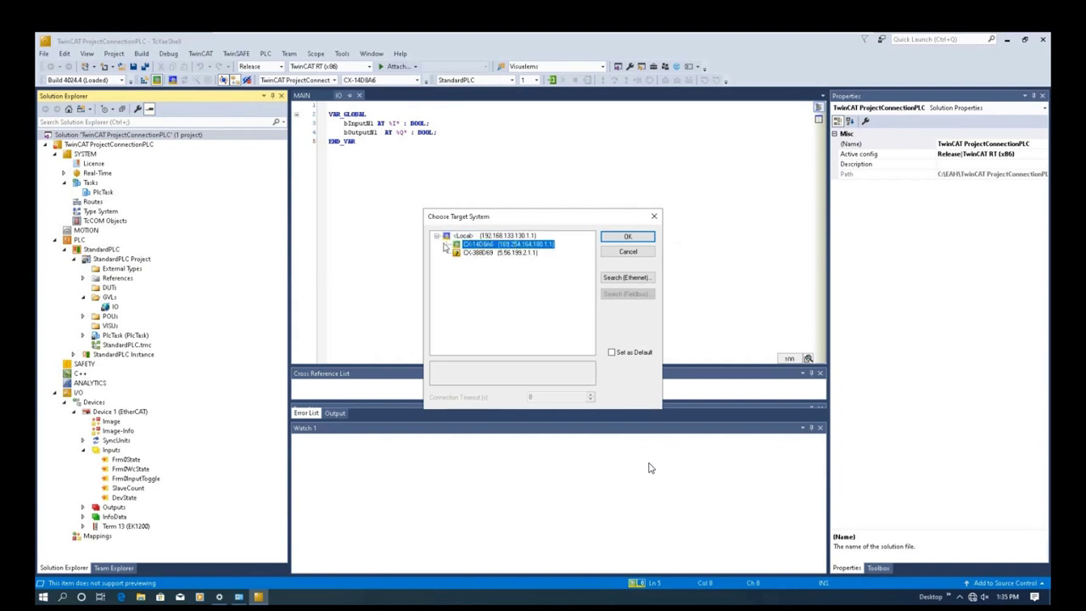
click(628, 240)
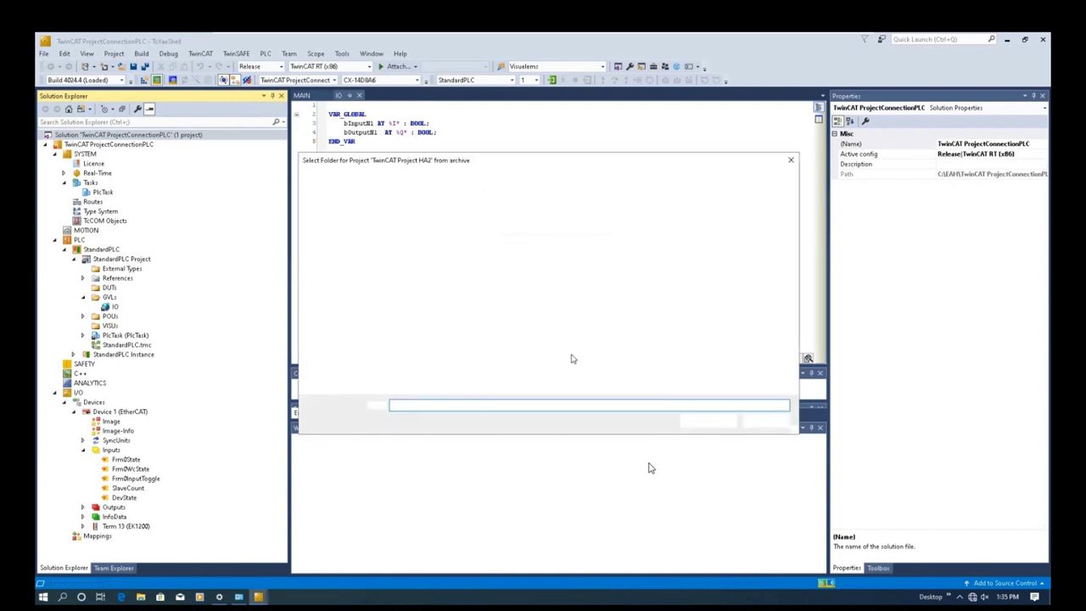
click(472, 235)
click(478, 404)
key(Left)
key(Left)
key(Left)
key(Left)
key(Left)
key(Left)
key(Left)
key(Left)
key(Left)
key(Left)
key(Left)
key(Left)
key(Left)
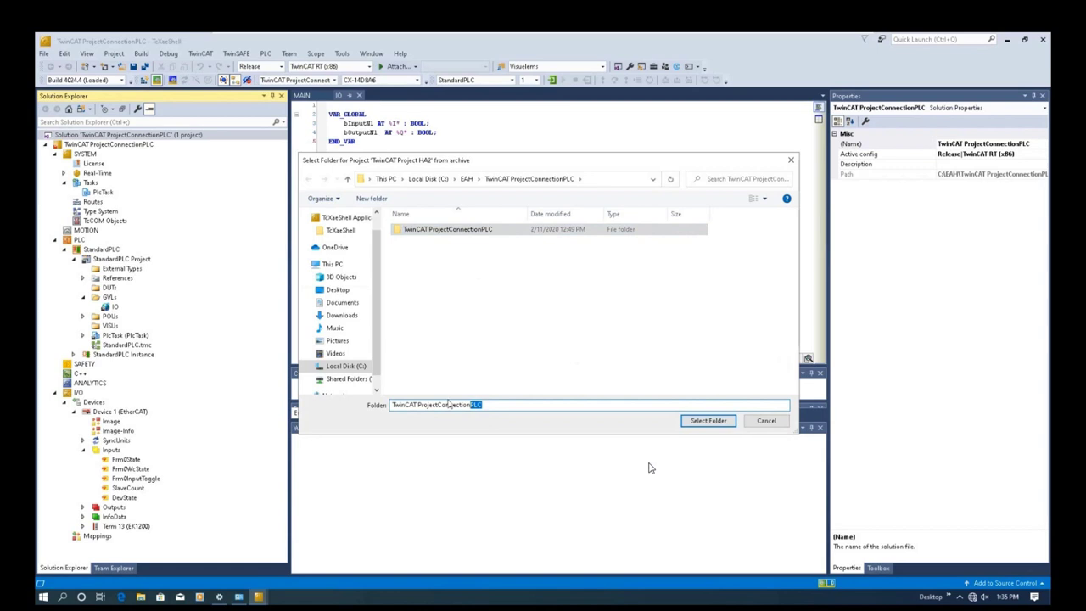
key(shift+Right)
key(shift+Right)
key(shift+Right)
key(shift+Right)
key(shift+Right)
key(shift+Right)
key(shift+Right)
key(shift+Right)
key(shift+Right)
key(shift+Right)
text(Upload)
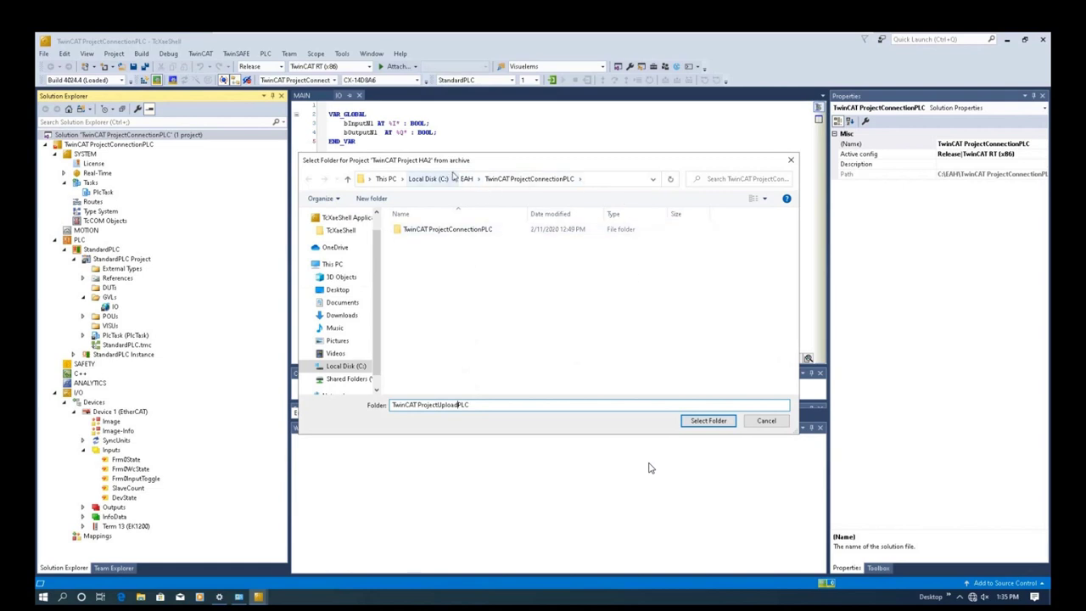
click(466, 179)
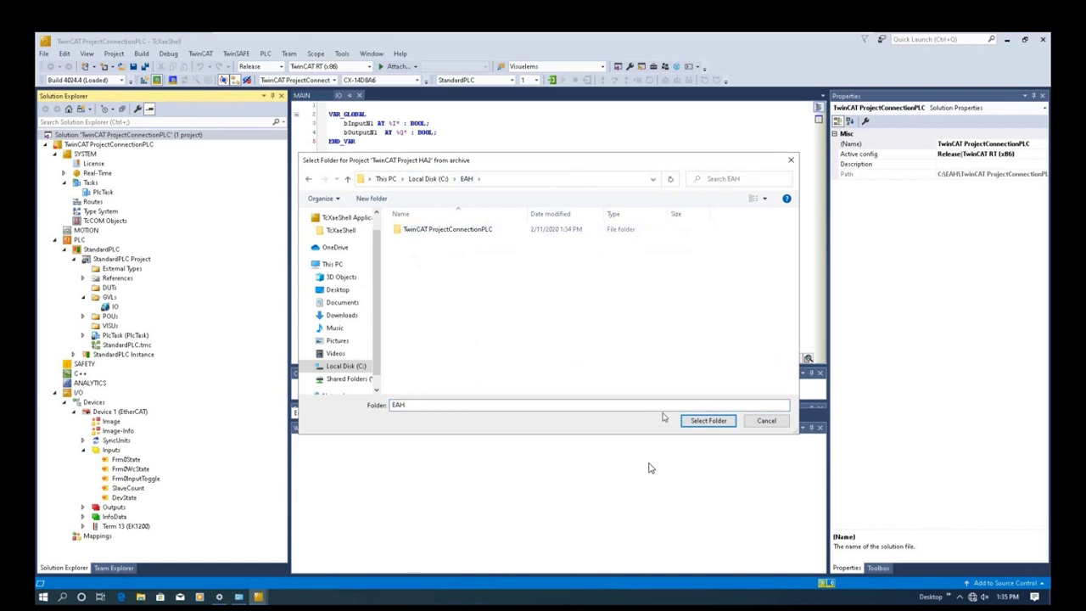
click(713, 421)
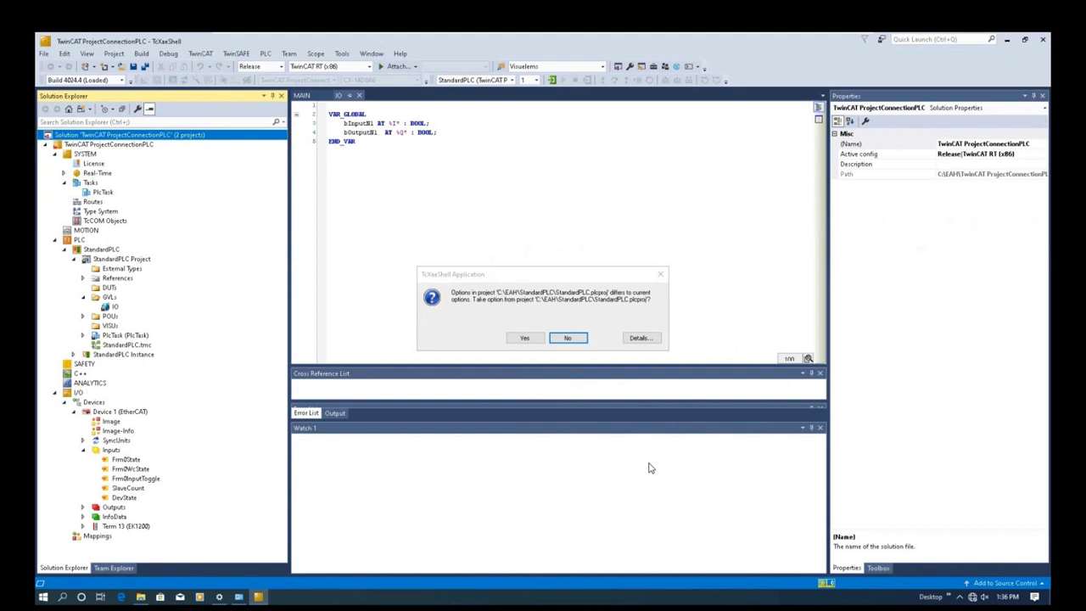
Accept the StandardPLC.plcproj options and open MAIN showing IO.bOutputN1:=IO.bInputN1;.
click(526, 339)
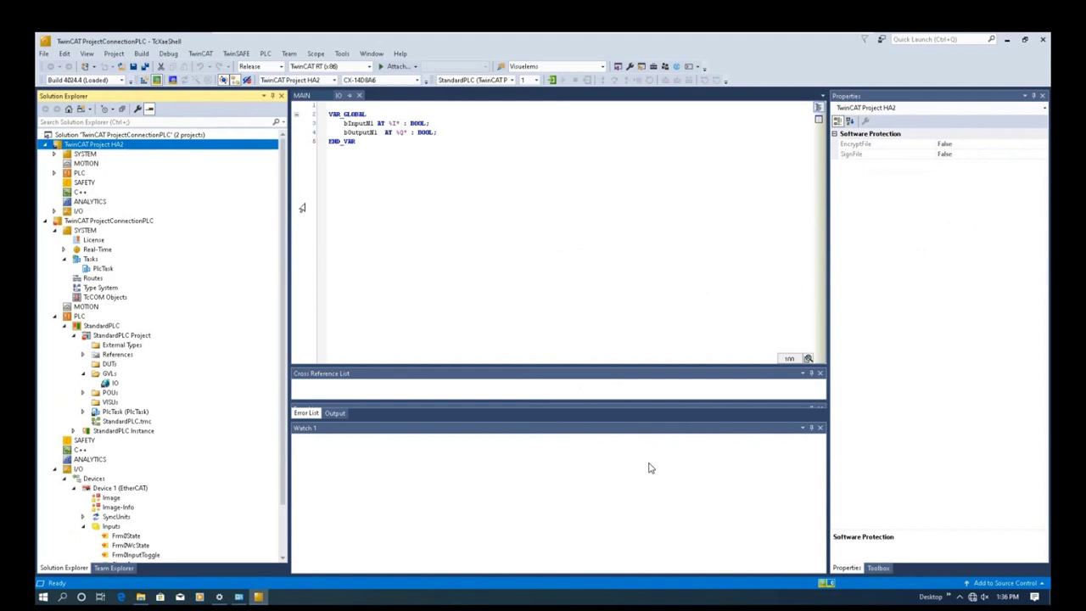
click(148, 137)
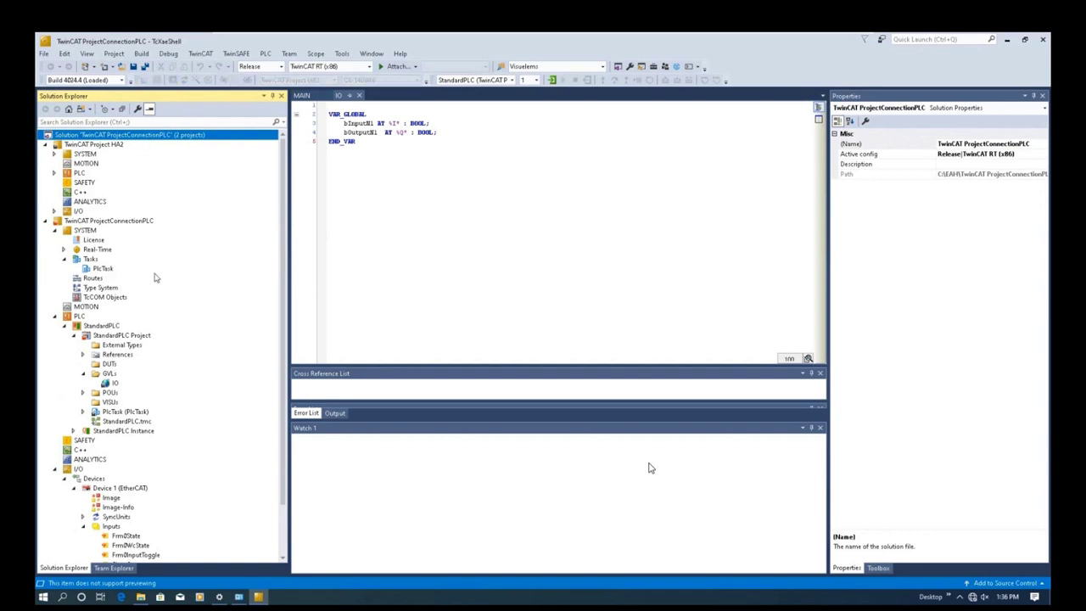
scroll(157, 288, down, 2)
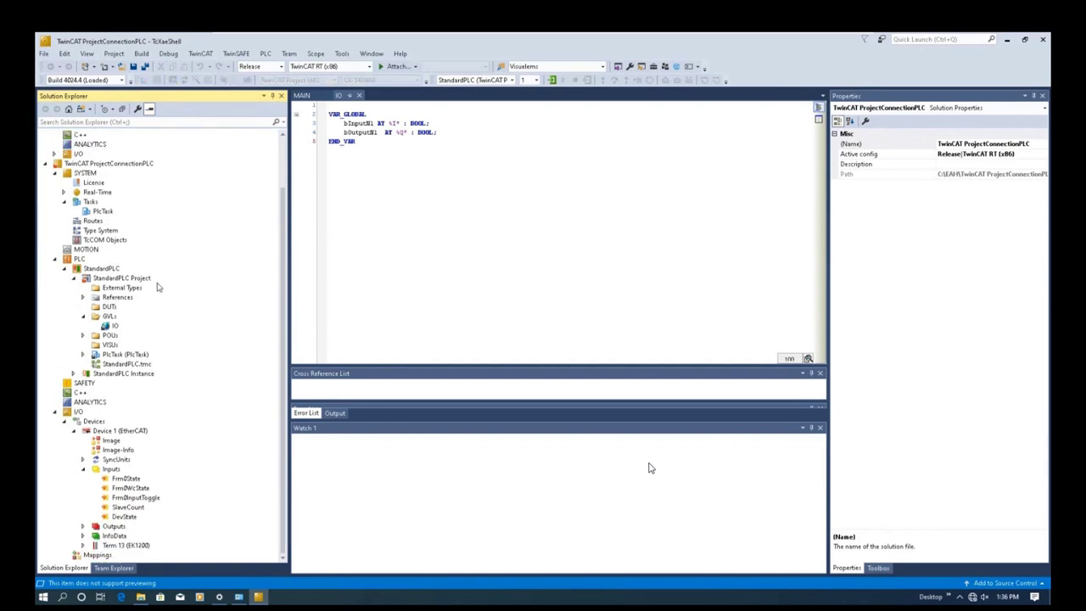
scroll(157, 287, up, 2)
scroll(157, 288, down, 2)
click(117, 326)
double_click(93, 338)
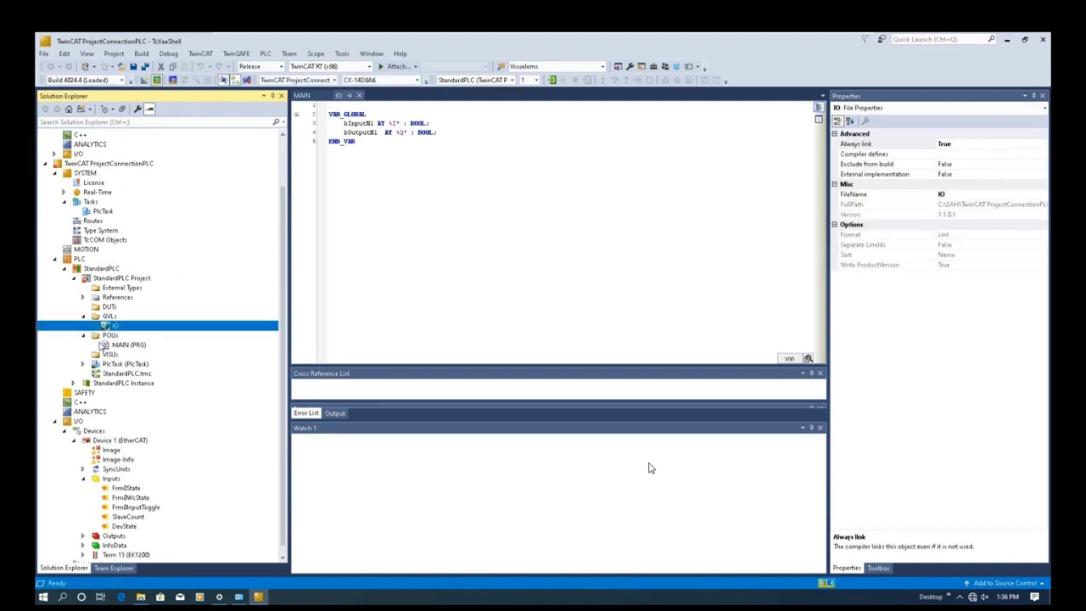
double_click(128, 346)
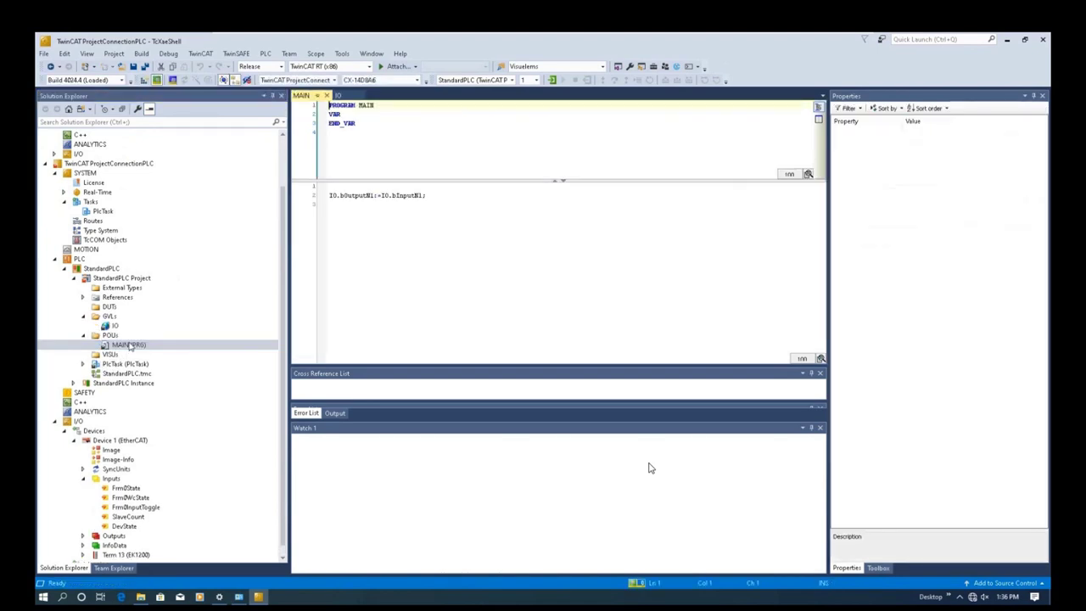
scroll(144, 323, up, 2)
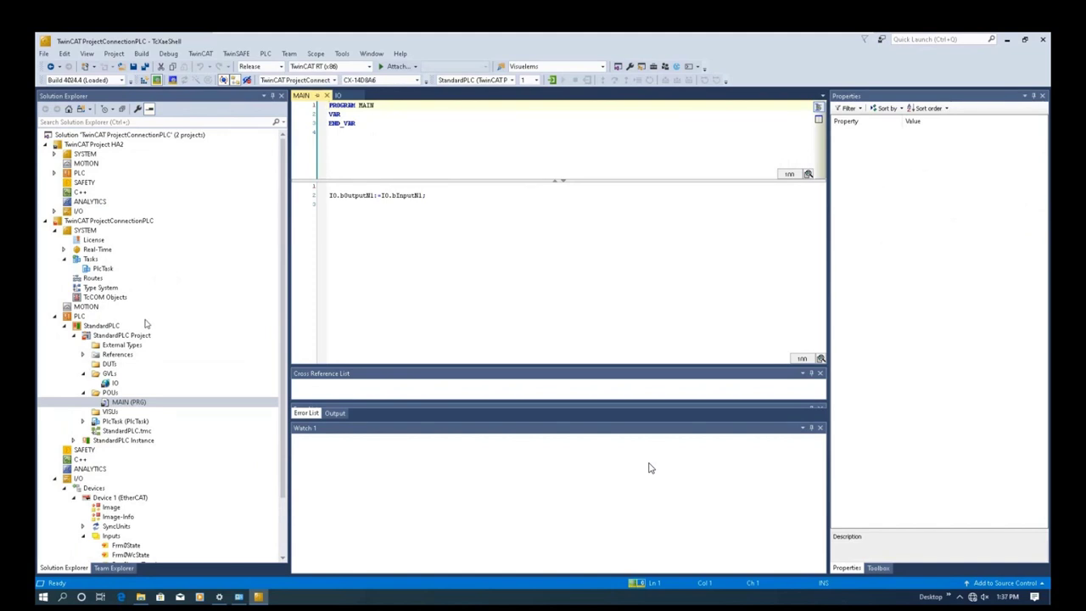
click(114, 139)
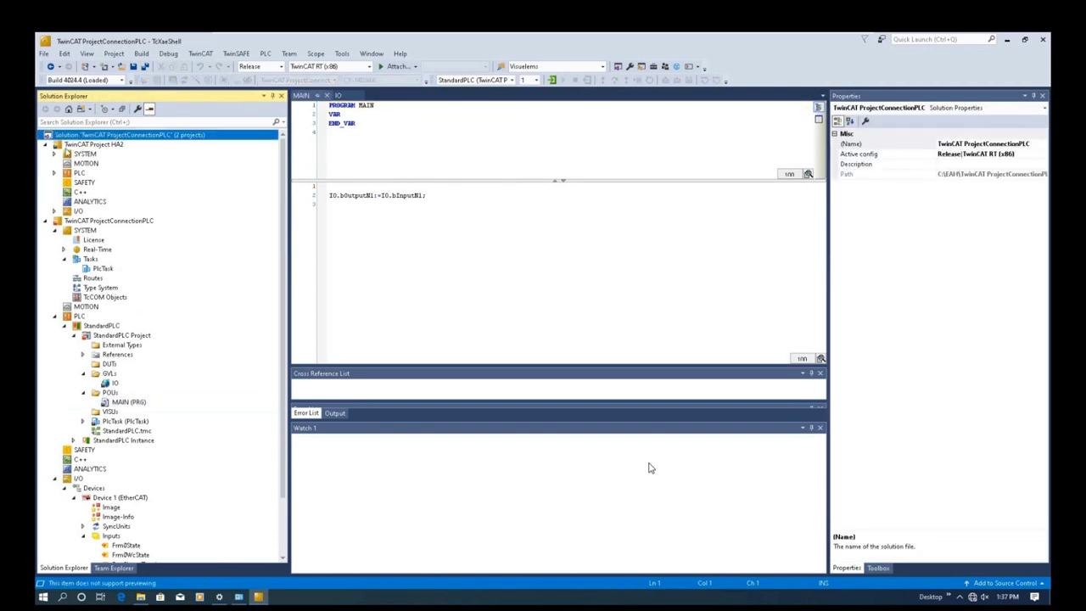
click(475, 212)
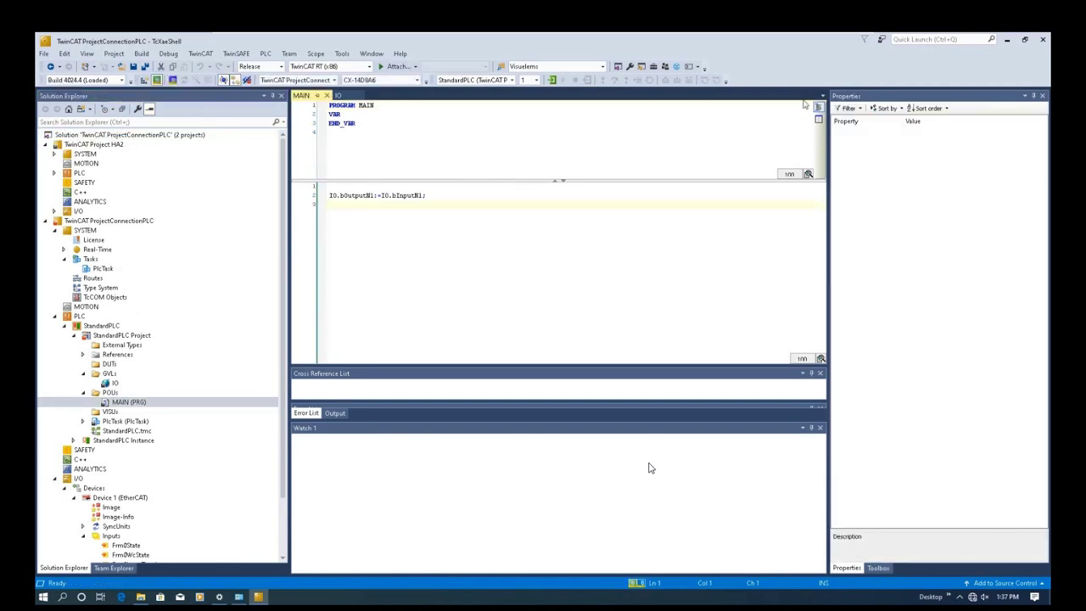
Close the solution from the File menu without saving changes.
click(44, 54)
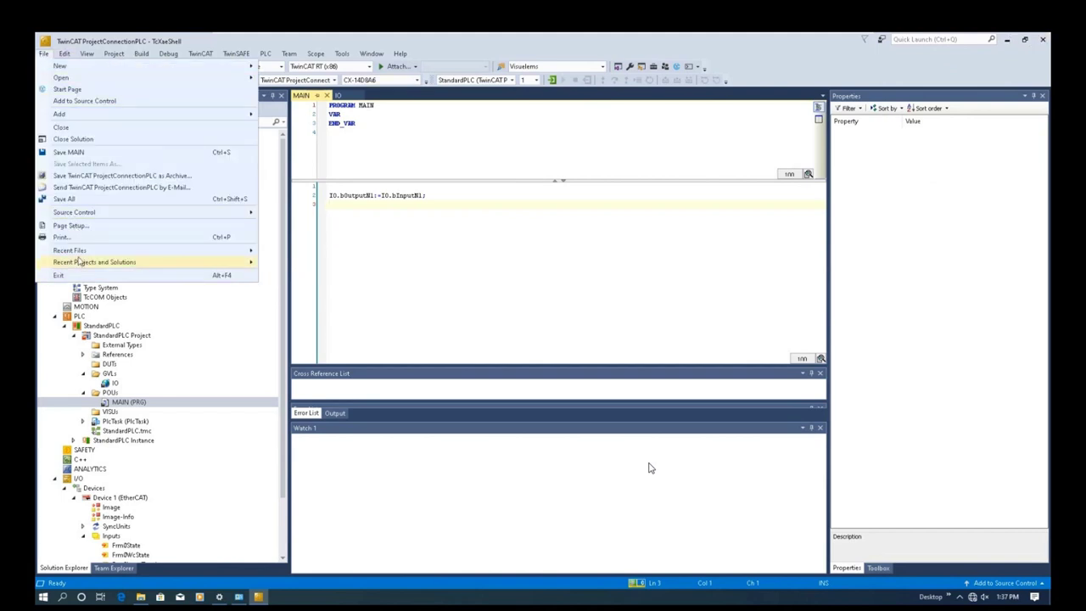
click(76, 143)
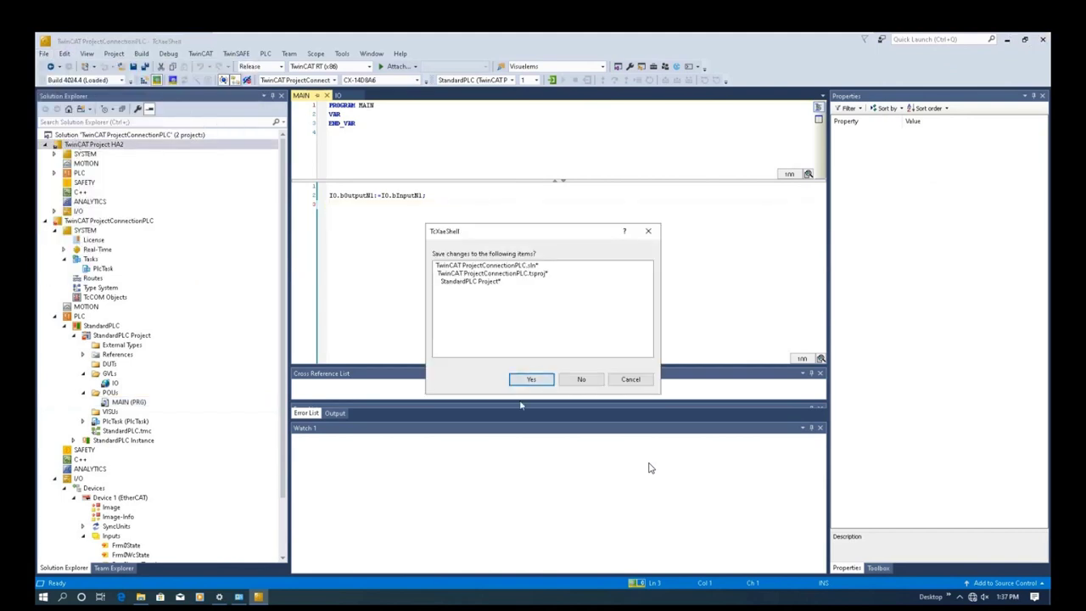
click(582, 381)
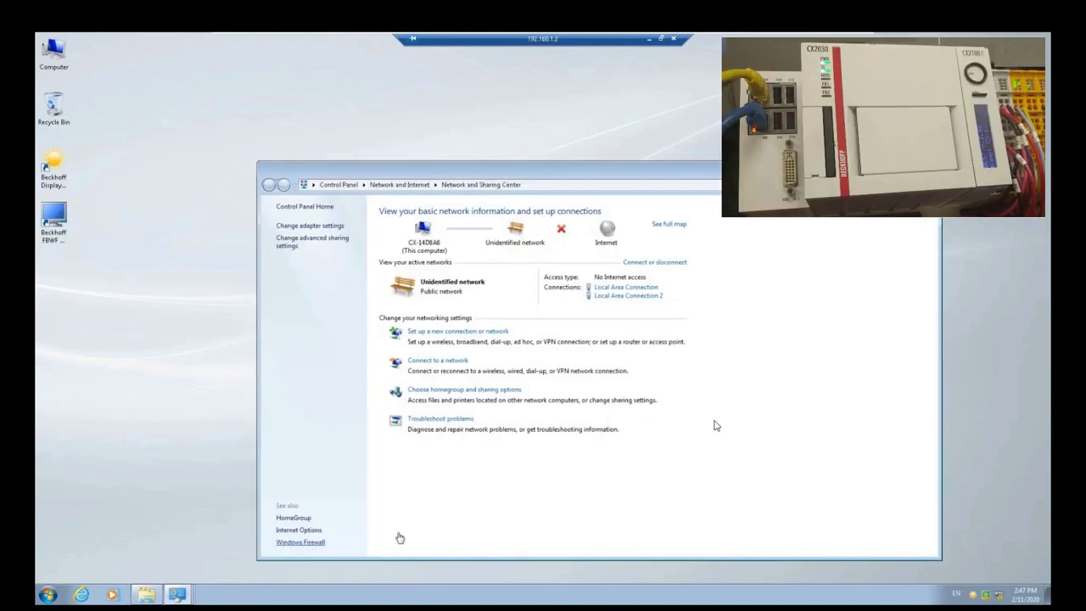
click(397, 535)
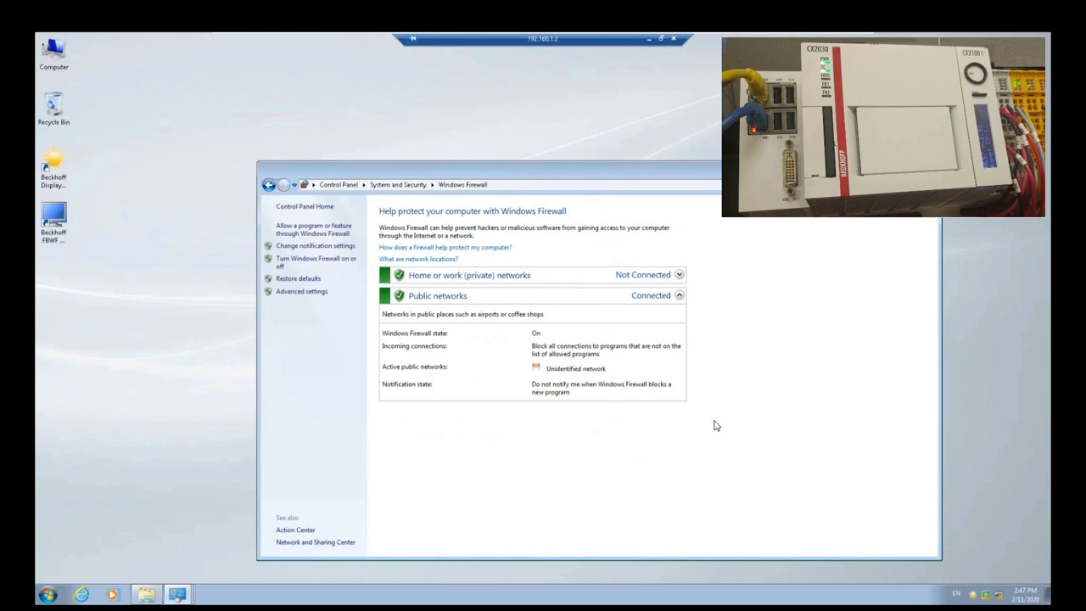
key(alt+F4)
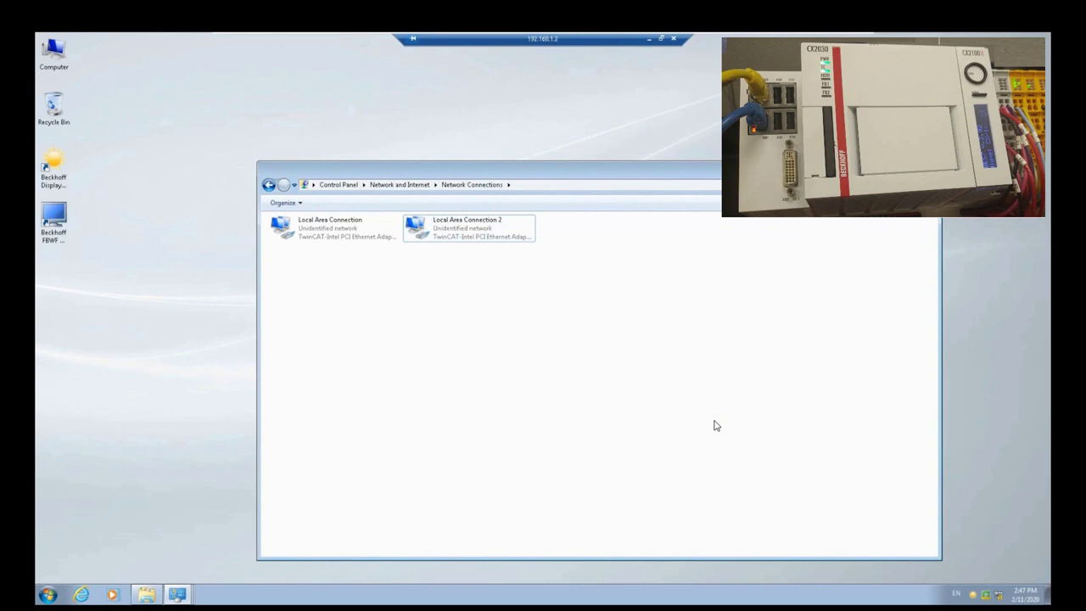
key(alt+F4)
click(674, 39)
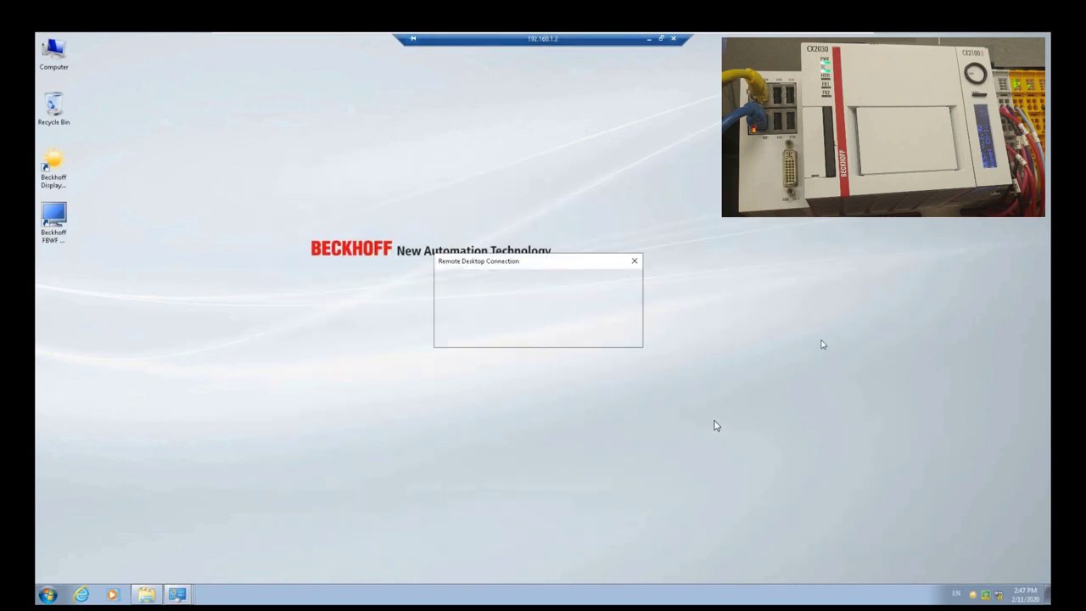